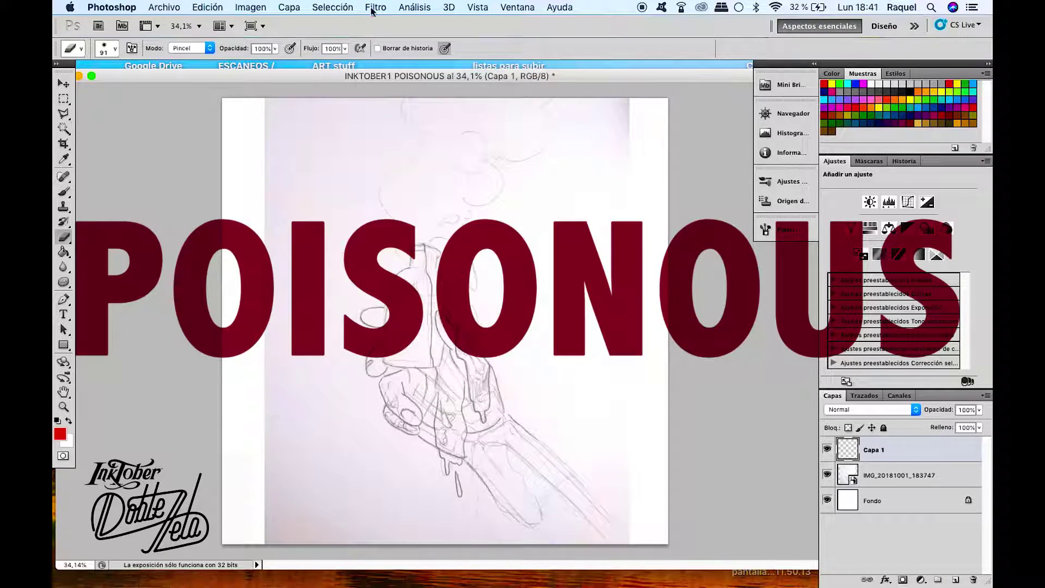
# Duplicate the sketch layer and reshape the bottle with Liquify at brush size 46
pyautogui.rightClick(908, 474)
pyautogui.click(817, 297)
pyautogui.press('super+shift+x')
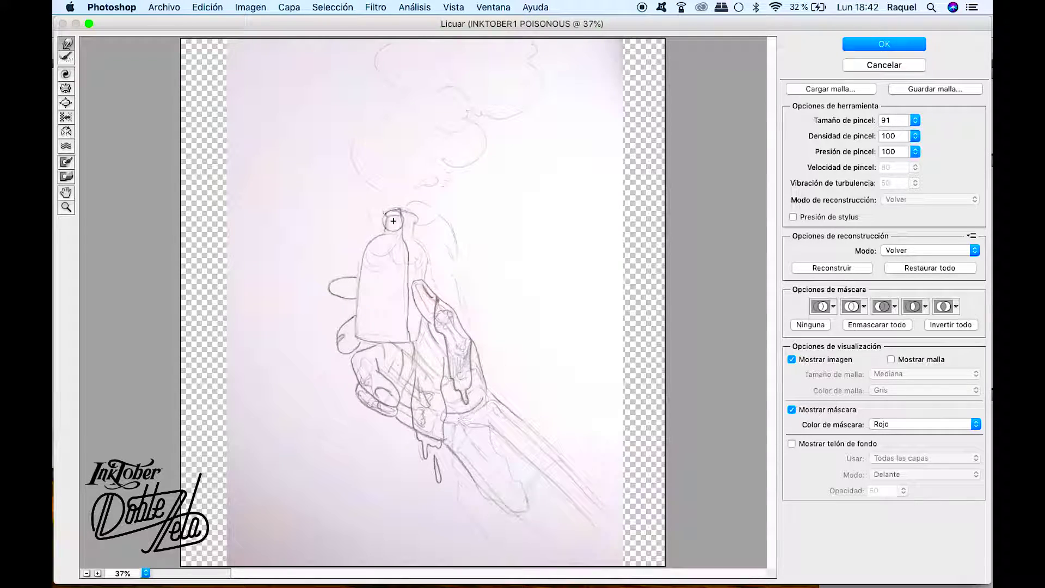
pyautogui.click(915, 120)
pyautogui.moveTo(913, 121); pyautogui.dragTo(905, 122)
pyautogui.press('Return')
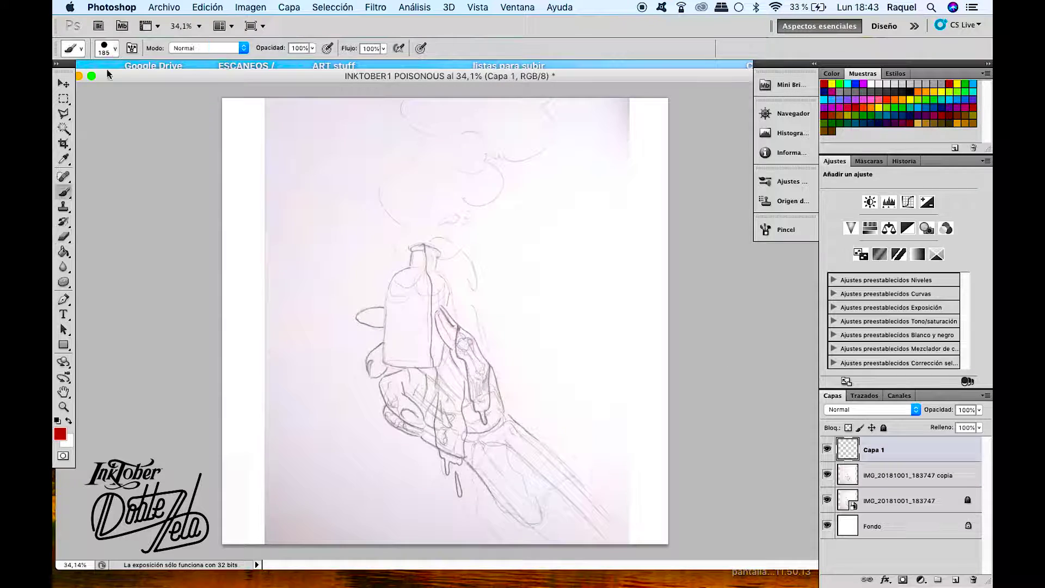
# With an 11 px brush, ink the bottle's outline in red and name the layer BOTTLE
pyautogui.click(103, 48)
pyautogui.moveTo(85, 88); pyautogui.dragTo(78, 83)
pyautogui.moveTo(361, 153)
pyautogui.mouseDown()
pyautogui.moveTo(361, 188)
pyautogui.moveTo(303, 261)
pyautogui.moveTo(294, 408)
pyautogui.moveTo(447, 376)
pyautogui.mouseUp()
pyautogui.moveTo(424, 162)
pyautogui.mouseDown()
pyautogui.moveTo(455, 262)
pyautogui.moveTo(453, 299)
pyautogui.mouseUp()
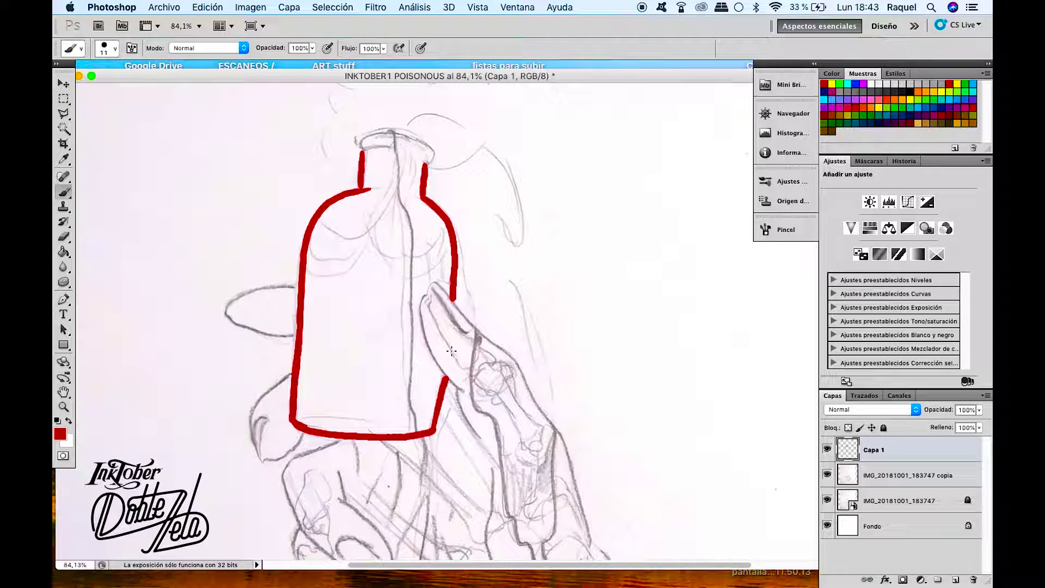
pyautogui.moveTo(357, 145); pyautogui.dragTo(426, 160)
pyautogui.doubleClick(873, 449)
pyautogui.write('BOTTLE')
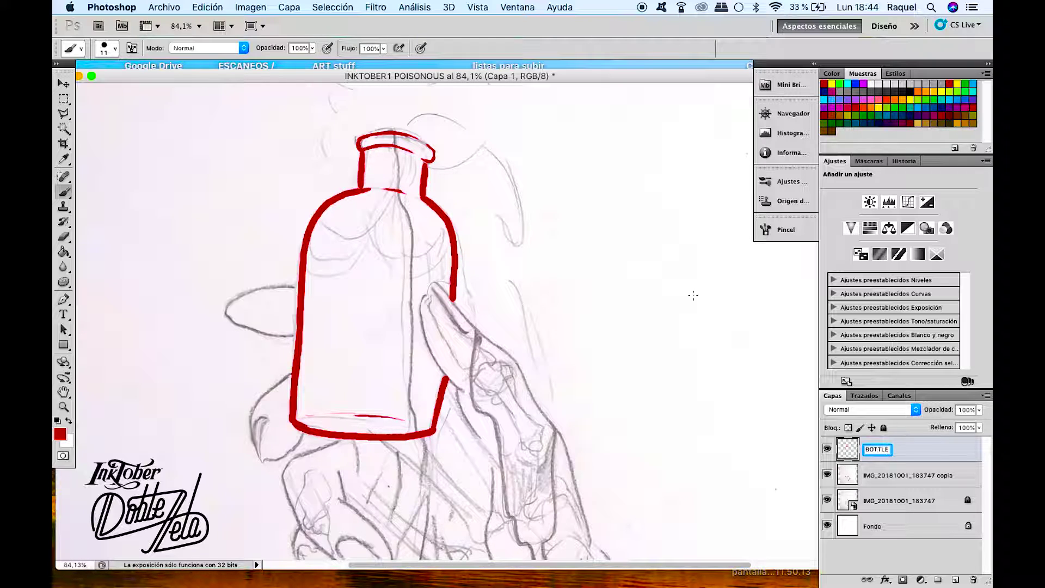
pyautogui.press('Return')
# Add a POISON layer and draw the poison's curls and hatching inside the bottle
pyautogui.hotkey('ctrl', 'shift', 'n')
pyautogui.write('POISON')
pyautogui.press('Return')
pyautogui.moveTo(310, 273)
pyautogui.mouseDown()
pyautogui.moveTo(376, 243)
pyautogui.moveTo(321, 275)
pyautogui.moveTo(327, 297)
pyautogui.mouseUp()
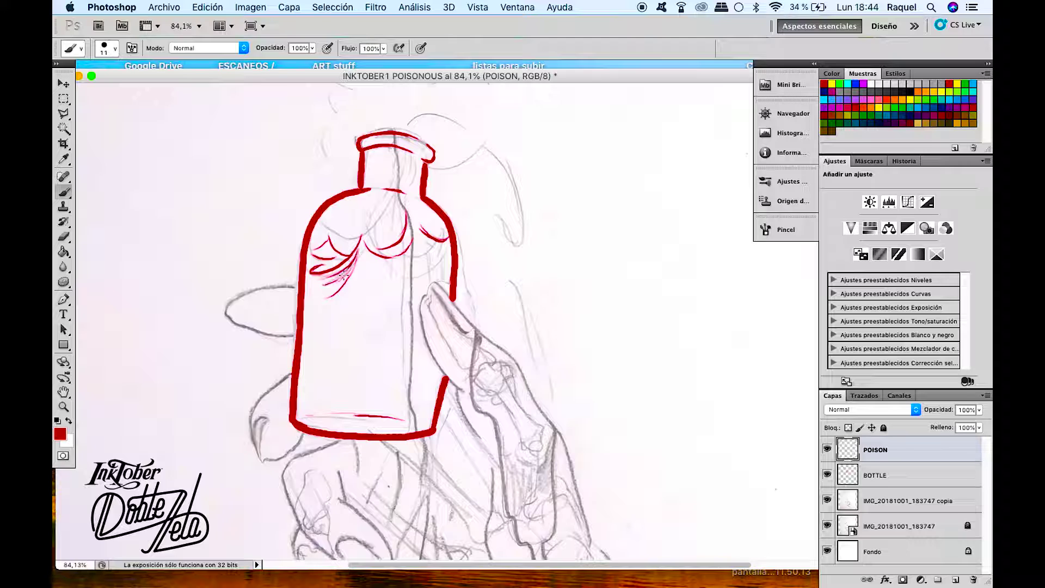
pyautogui.moveTo(419, 227); pyautogui.dragTo(411, 267)
pyautogui.moveTo(340, 245); pyautogui.dragTo(320, 257)
# Zoom out and add a new layer named RELLENO for the fill
pyautogui.scroll(-5, 443, 164)
pyautogui.press('v')
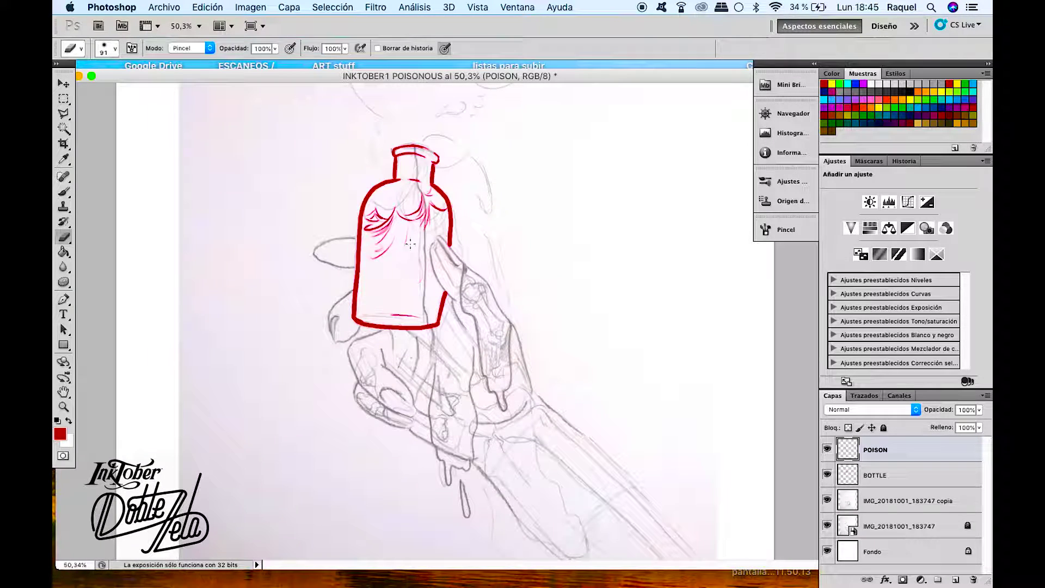
pyautogui.hotkey('ctrl', 'shift', 'n')
pyautogui.write('RELLENO')
pyautogui.press('Return')
# Paint the bottle interior solid red, touching up stray paint with the Eraser
pyautogui.press('b')
pyautogui.moveTo(386, 261)
pyautogui.mouseDown()
pyautogui.moveTo(375, 289)
pyautogui.moveTo(403, 318)
pyautogui.moveTo(441, 288)
pyautogui.mouseUp()
pyautogui.moveTo(426, 245)
pyautogui.mouseDown()
pyautogui.moveTo(381, 231)
pyautogui.moveTo(381, 305)
pyautogui.moveTo(432, 247)
pyautogui.moveTo(442, 215)
pyautogui.moveTo(427, 207)
pyautogui.moveTo(403, 247)
pyautogui.moveTo(438, 223)
pyautogui.moveTo(367, 224)
pyautogui.moveTo(422, 222)
pyautogui.mouseUp()
pyautogui.press('e')
pyautogui.click(107, 48)
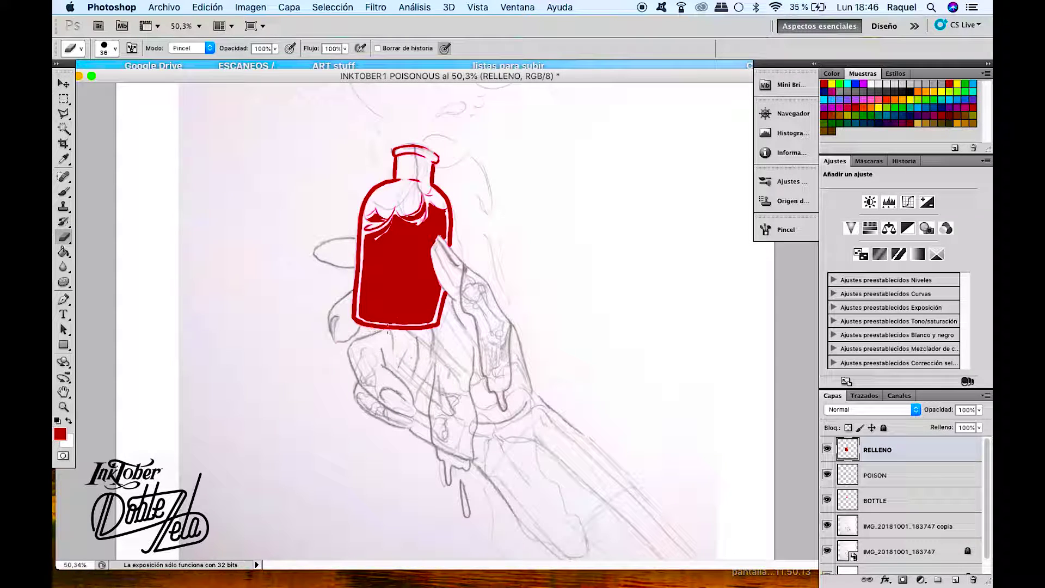
pyautogui.press('b')
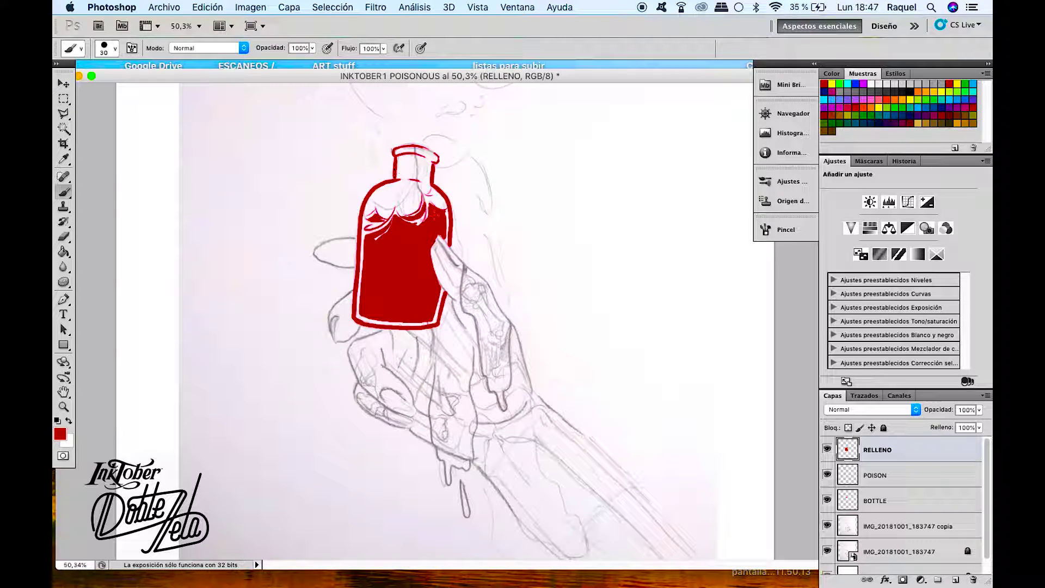
pyautogui.click(937, 579)
# Rename the new layer MANO and set the brush to 13 px
pyautogui.doubleClick(878, 449)
pyautogui.write('MANO')
pyautogui.press('Return')
pyautogui.click(106, 47)
# Ink the thumb, hand edges, drips, falling drop and arm outline in red
pyautogui.moveTo(352, 238); pyautogui.dragTo(332, 265)
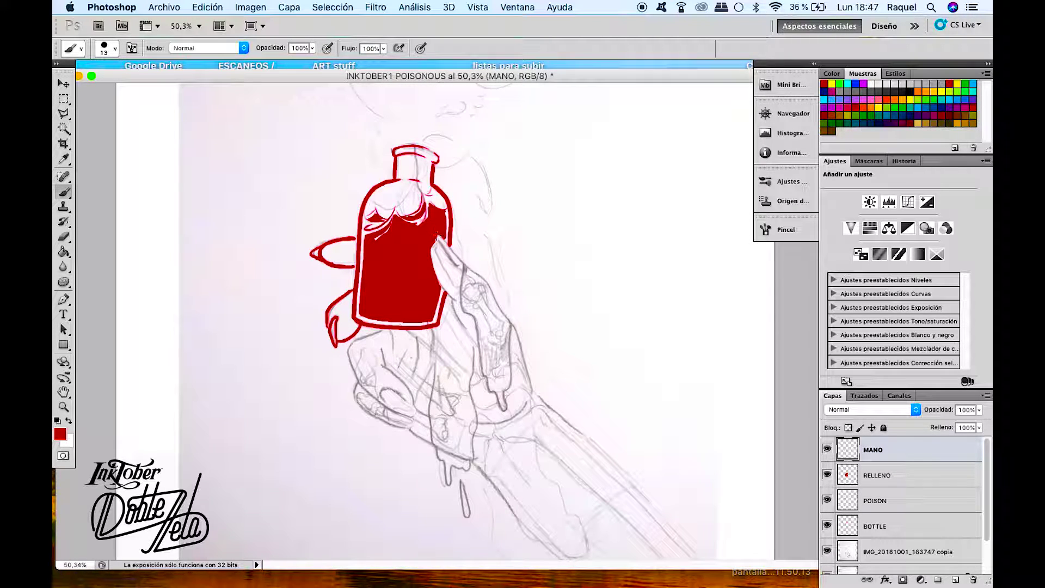
pyautogui.moveTo(466, 309)
pyautogui.mouseDown()
pyautogui.moveTo(504, 399)
pyautogui.moveTo(529, 401)
pyautogui.mouseUp()
pyautogui.moveTo(382, 329)
pyautogui.mouseDown()
pyautogui.moveTo(357, 383)
pyautogui.moveTo(411, 452)
pyautogui.mouseUp()
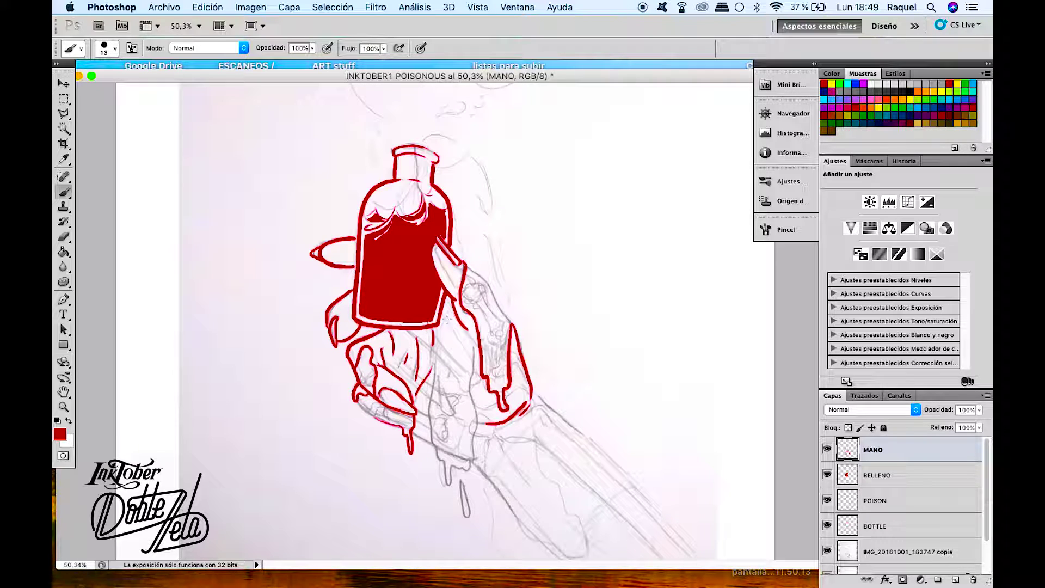
pyautogui.moveTo(438, 449); pyautogui.dragTo(454, 471)
pyautogui.moveTo(468, 356)
pyautogui.mouseDown()
pyautogui.moveTo(474, 452)
pyautogui.moveTo(463, 520)
pyautogui.mouseUp()
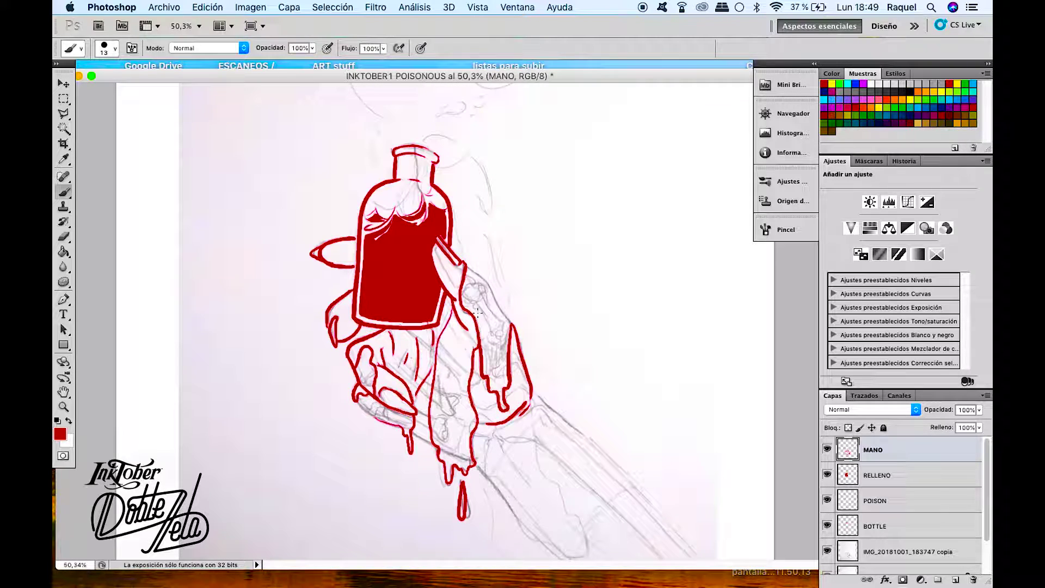
pyautogui.moveTo(541, 403); pyautogui.dragTo(512, 506)
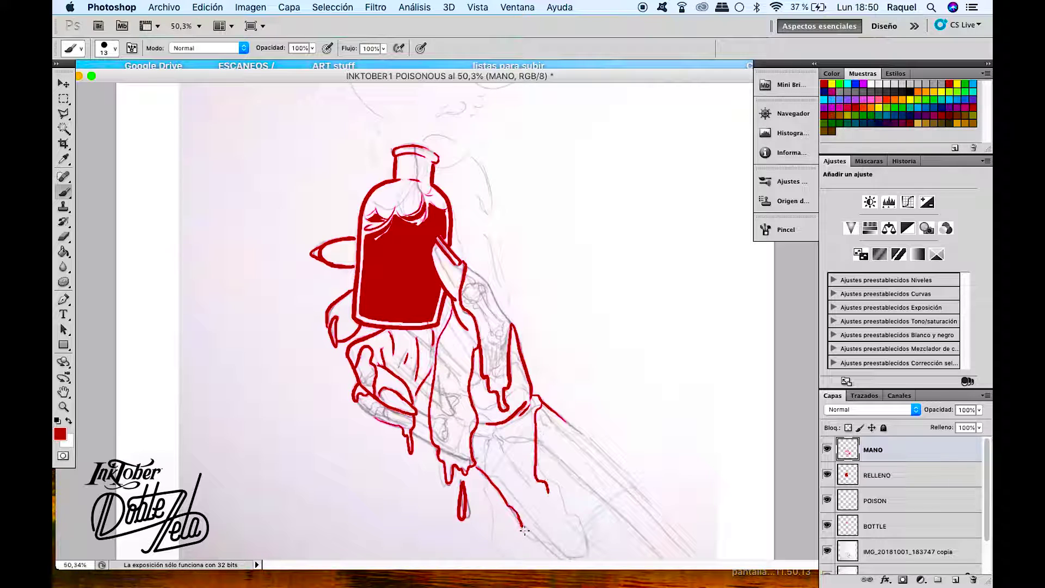
pyautogui.click(955, 579)
# Name the new layer HUESOS and shrink the brush to about 9 px
pyautogui.doubleClick(876, 450)
pyautogui.write('HUESOS')
pyautogui.click(104, 48)
pyautogui.moveTo(79, 83); pyautogui.dragTo(74, 85)
pyautogui.press('Return')
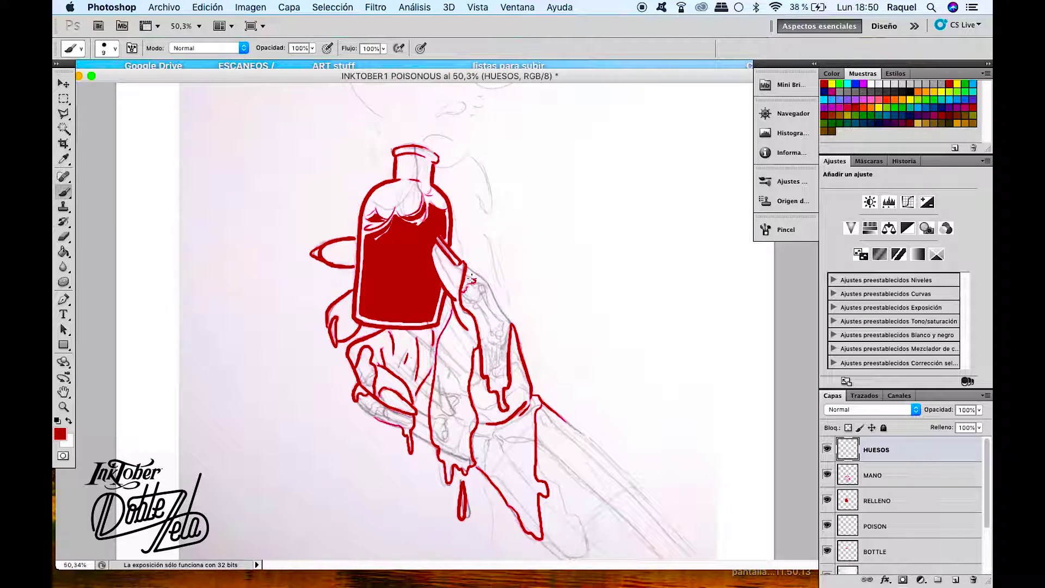
# Trace the finger, knuckle and fingertip bones plus forearm bones ending in claw tips
pyautogui.moveTo(496, 329); pyautogui.dragTo(467, 285)
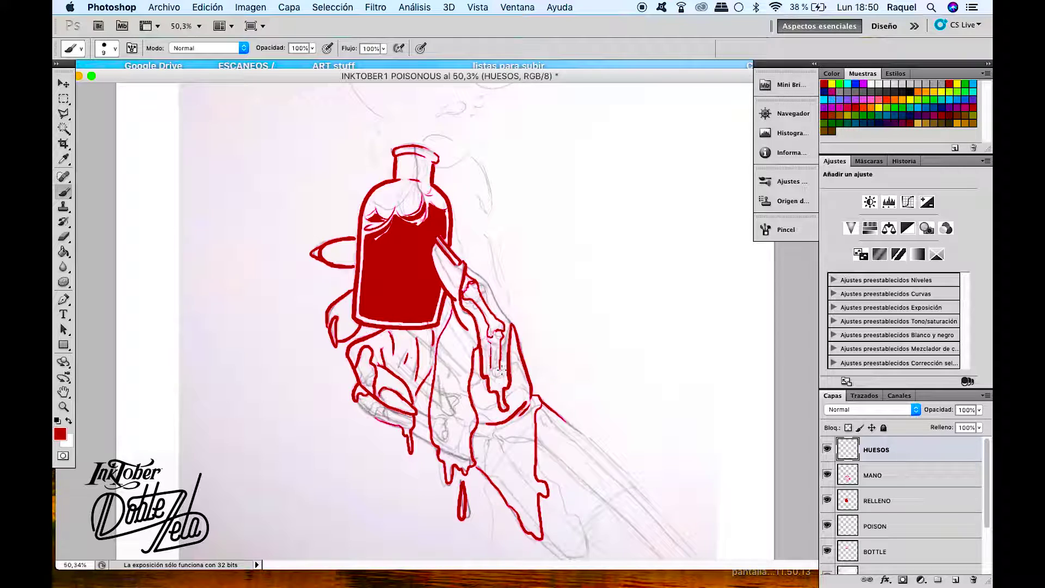
pyautogui.moveTo(463, 294); pyautogui.dragTo(492, 362)
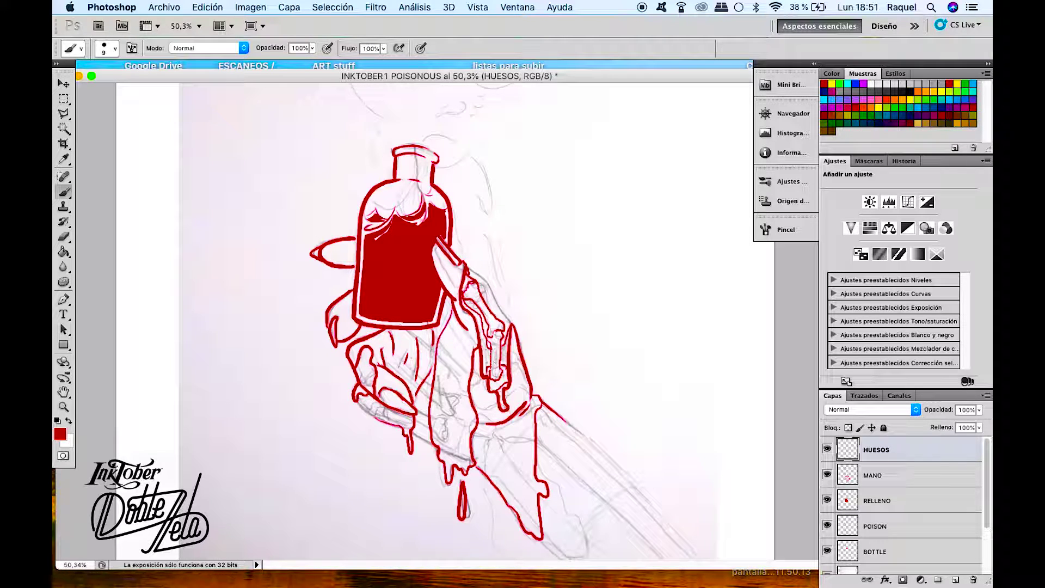
pyautogui.moveTo(449, 320); pyautogui.dragTo(477, 351)
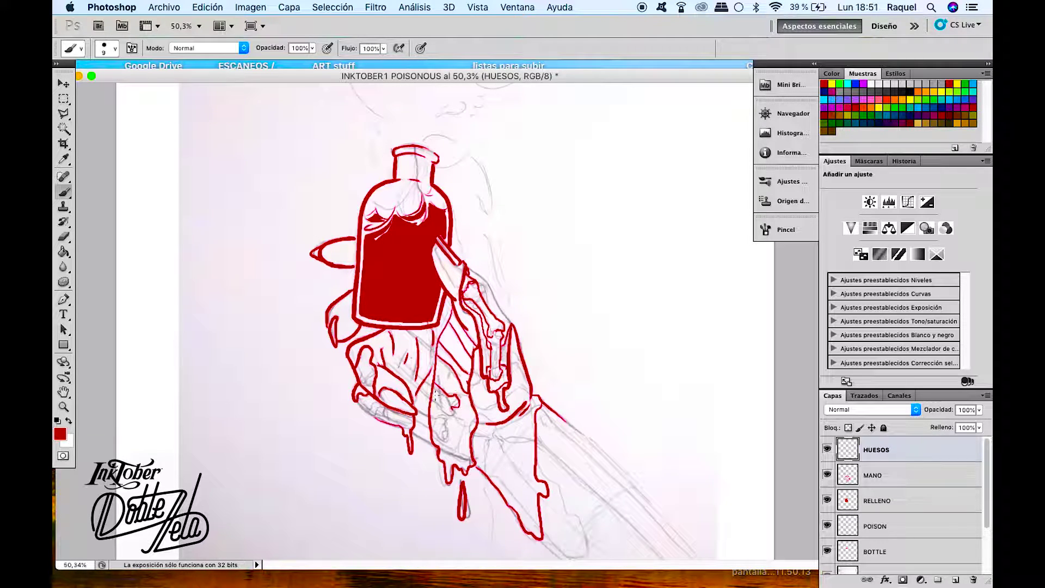
pyautogui.moveTo(435, 394); pyautogui.dragTo(460, 410)
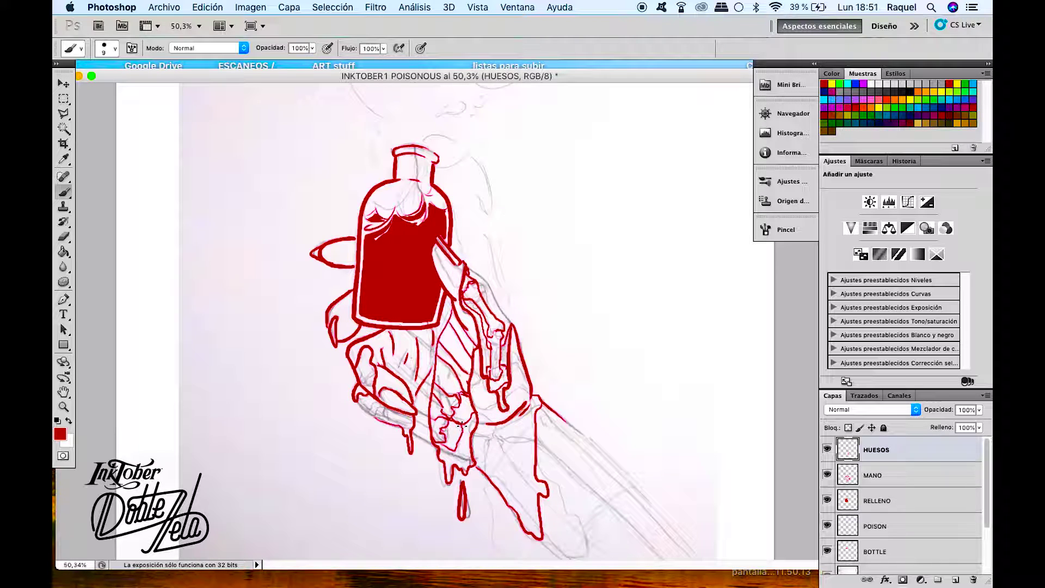
pyautogui.moveTo(412, 425); pyautogui.dragTo(381, 412)
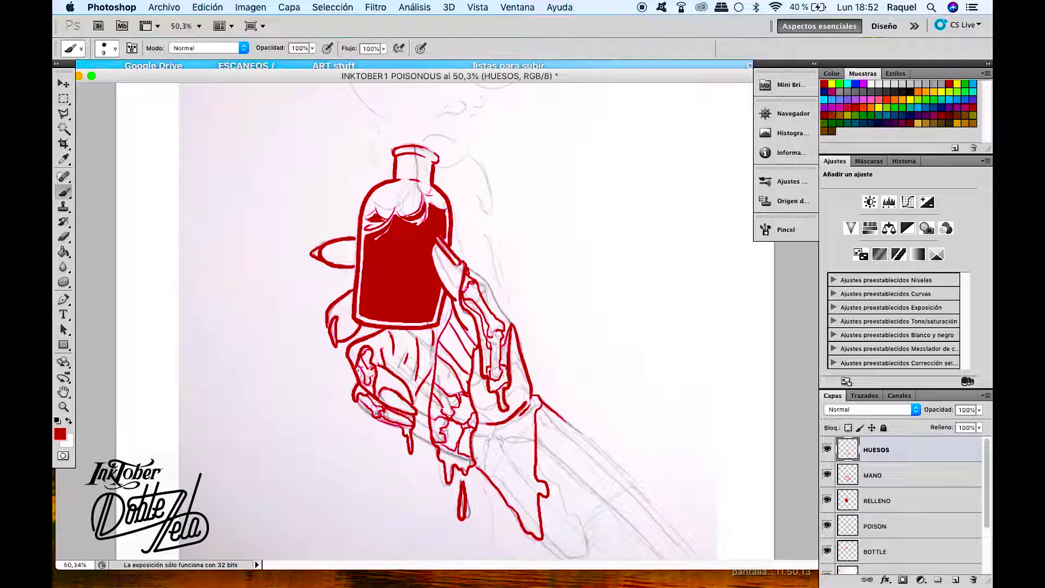
pyautogui.moveTo(554, 425); pyautogui.dragTo(626, 505)
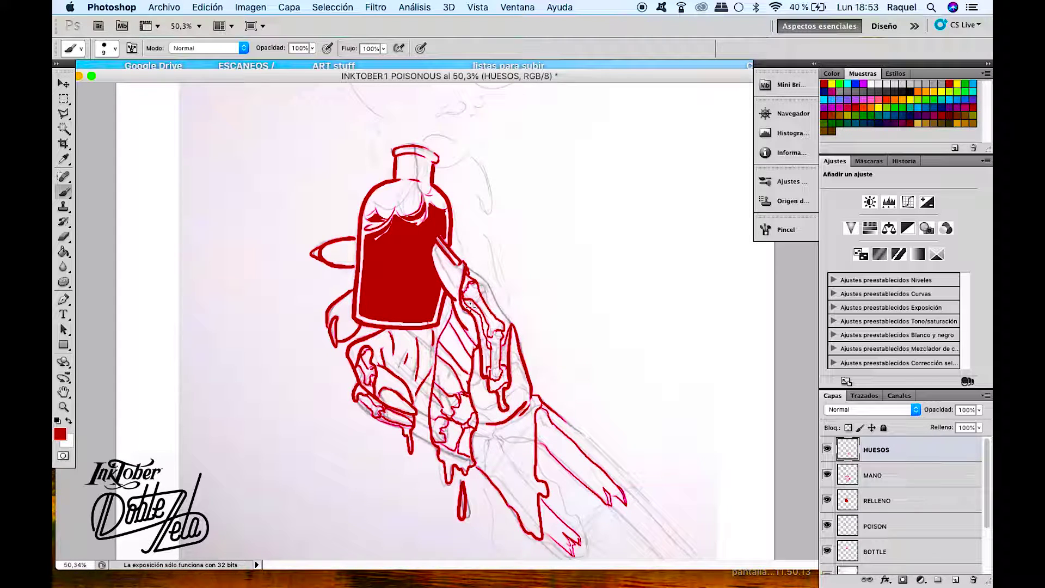
pyautogui.click(876, 525)
# On the POISON layer, draw a drop and curved drip above the bottle
pyautogui.moveTo(428, 126); pyautogui.dragTo(464, 109)
pyautogui.moveTo(469, 145); pyautogui.dragTo(495, 210)
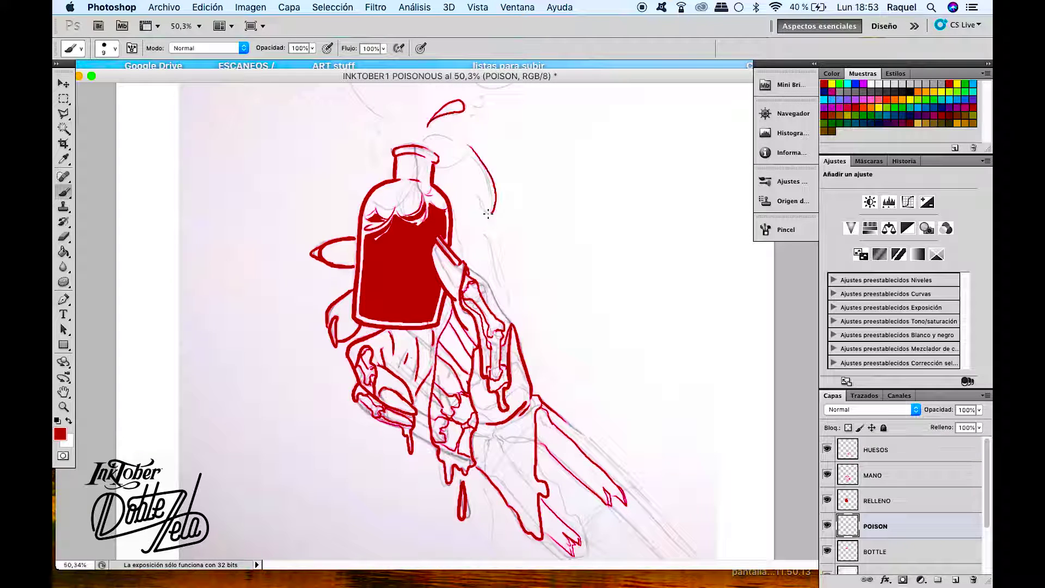
pyautogui.moveTo(505, 259); pyautogui.dragTo(504, 293)
pyautogui.scroll(-2, 503, 294)
# Add a HUMO layer and draw billowing smoke clouds rising from the bottle
pyautogui.click(937, 580)
pyautogui.doubleClick(872, 449)
pyautogui.write('HUMO')
pyautogui.moveTo(402, 261)
pyautogui.mouseDown()
pyautogui.moveTo(435, 140)
pyautogui.moveTo(420, 142)
pyautogui.mouseUp()
pyautogui.moveTo(495, 163); pyautogui.dragTo(475, 219)
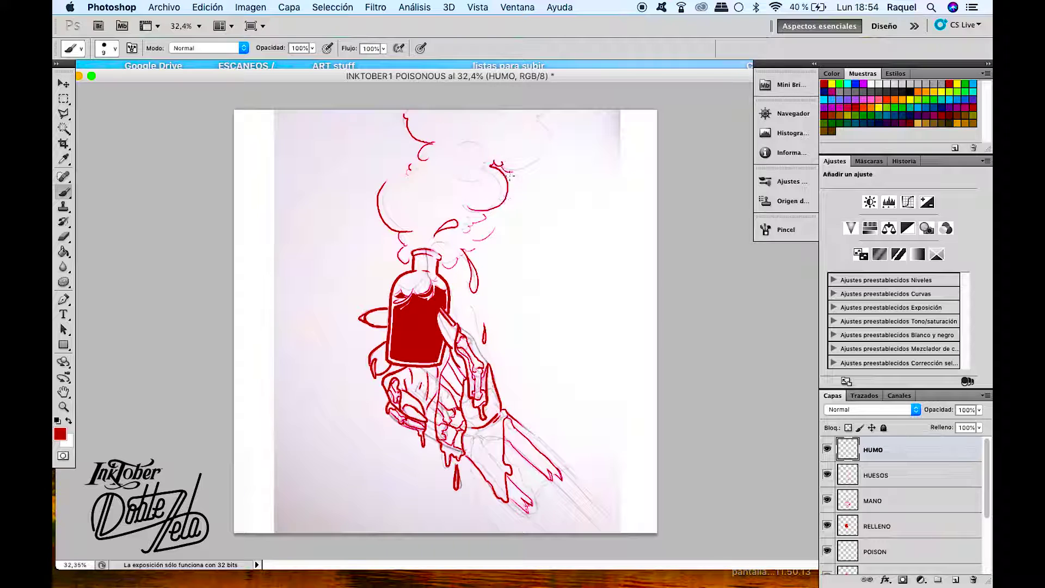
pyautogui.moveTo(576, 113); pyautogui.dragTo(506, 174)
pyautogui.moveTo(448, 149)
pyautogui.mouseDown()
pyautogui.moveTo(498, 146)
pyautogui.moveTo(448, 148)
pyautogui.mouseUp()
pyautogui.moveTo(501, 196); pyautogui.dragTo(509, 218)
pyautogui.moveTo(419, 193); pyautogui.dragTo(441, 189)
# Add small marks on the HUESOS bones and hide the pencil sketch
pyautogui.click(875, 476)
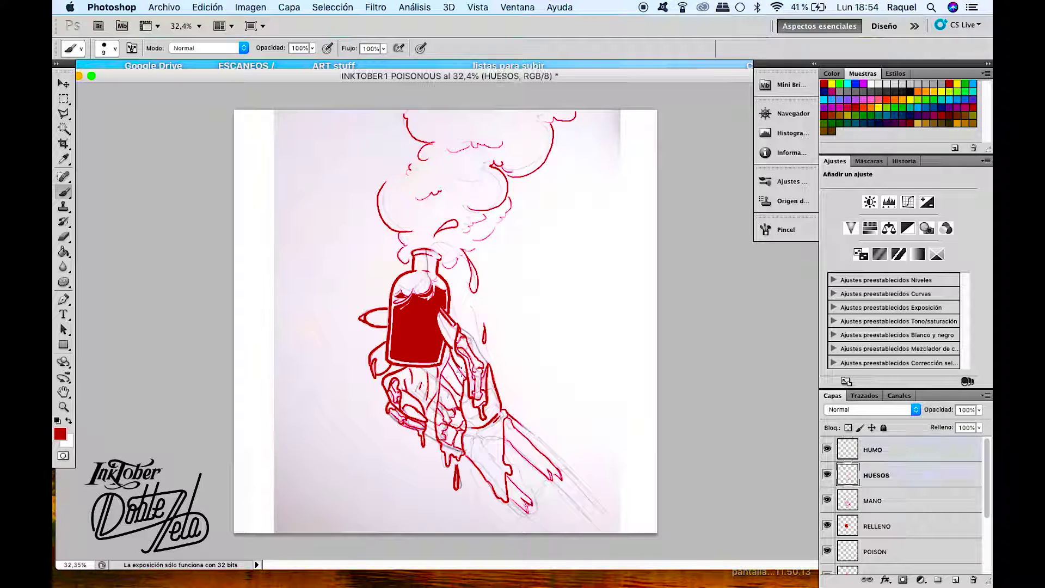
pyautogui.moveTo(445, 364); pyautogui.dragTo(440, 424)
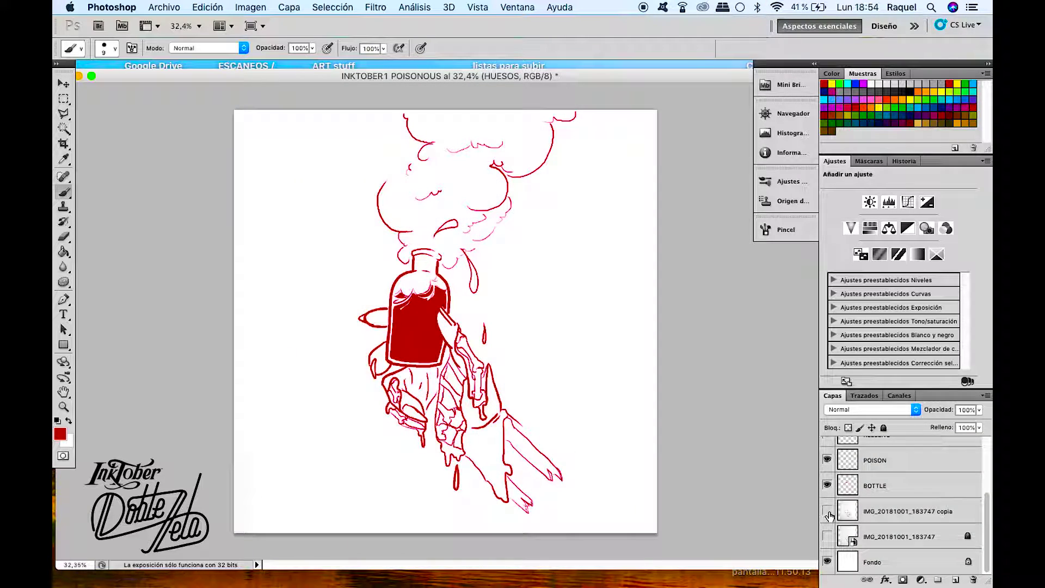
pyautogui.click(875, 501)
pyautogui.click(944, 474)
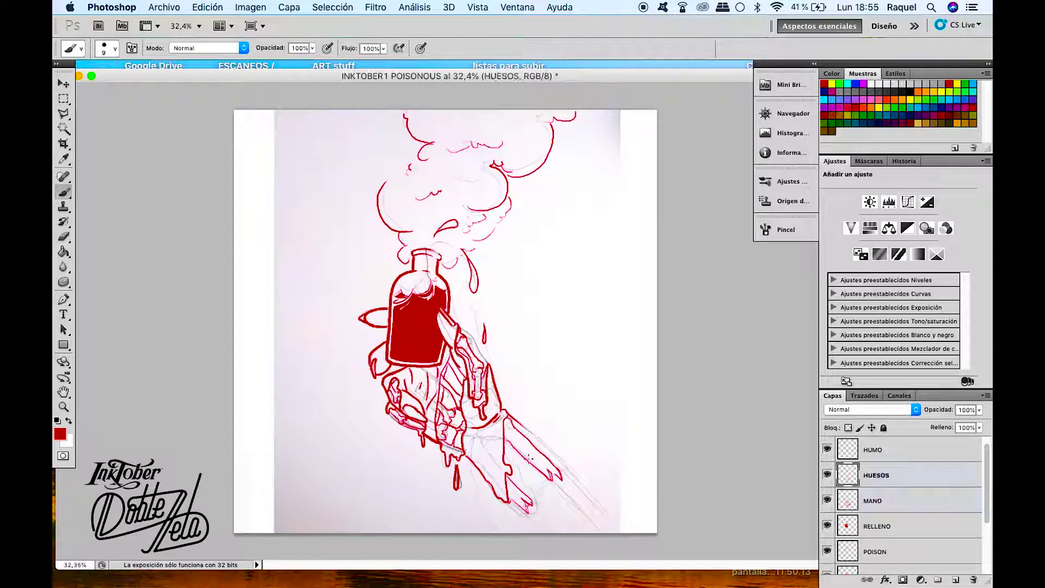
pyautogui.scroll(5, 516, 472)
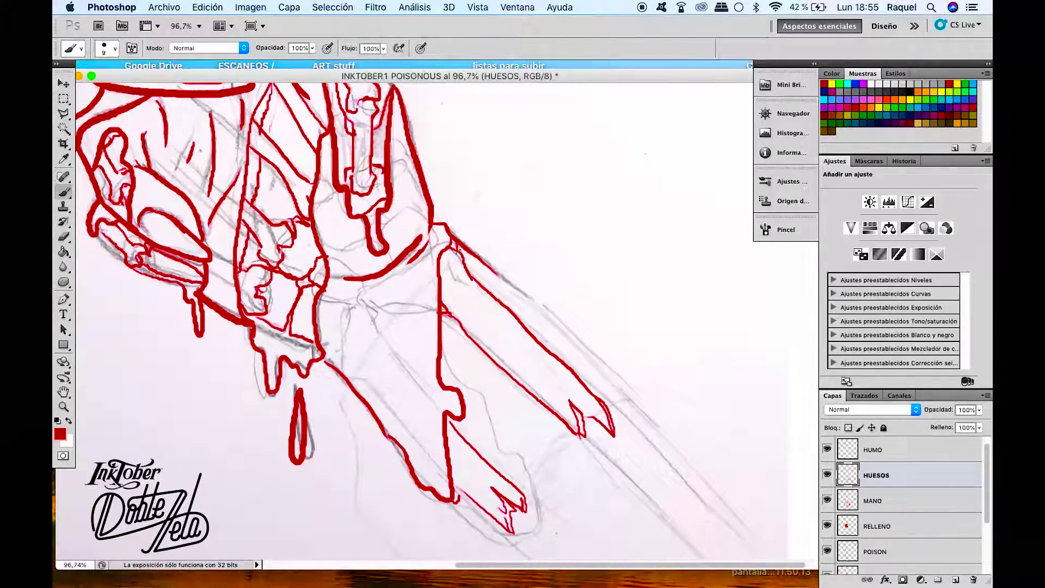
pyautogui.scroll(-5, 457, 498)
# Hide the sketch layers and add a new DETALLE layer
pyautogui.click(826, 551)
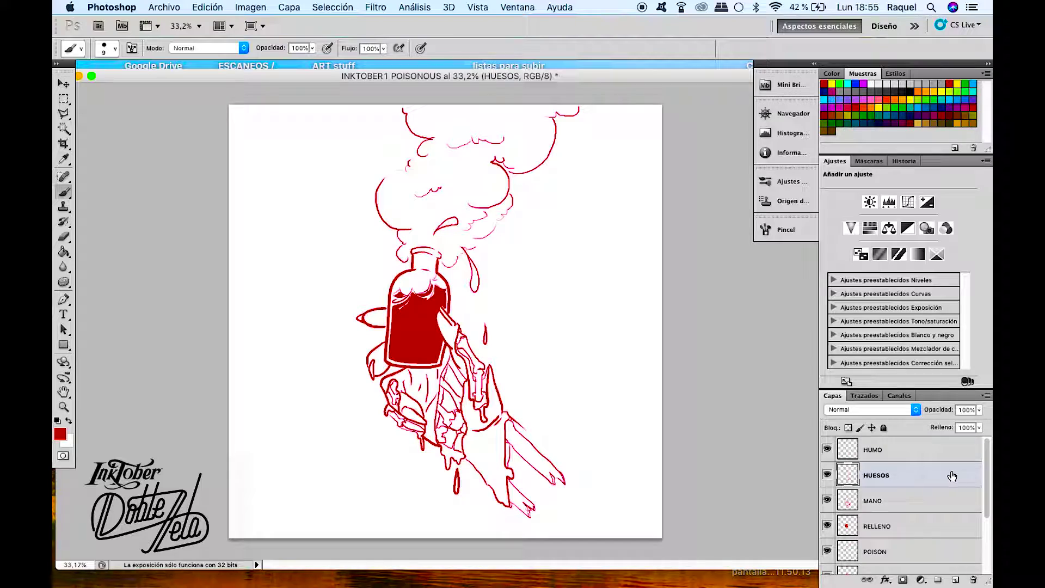
pyautogui.hotkey('ctrl', 'shift', 'alt', 'n')
pyautogui.write('DETALLE')
pyautogui.scroll(4, 381, 272)
pyautogui.press('e')
# Undo a stray spiral on the thumb and return to a smaller brush
pyautogui.moveTo(286, 251); pyautogui.dragTo(242, 258)
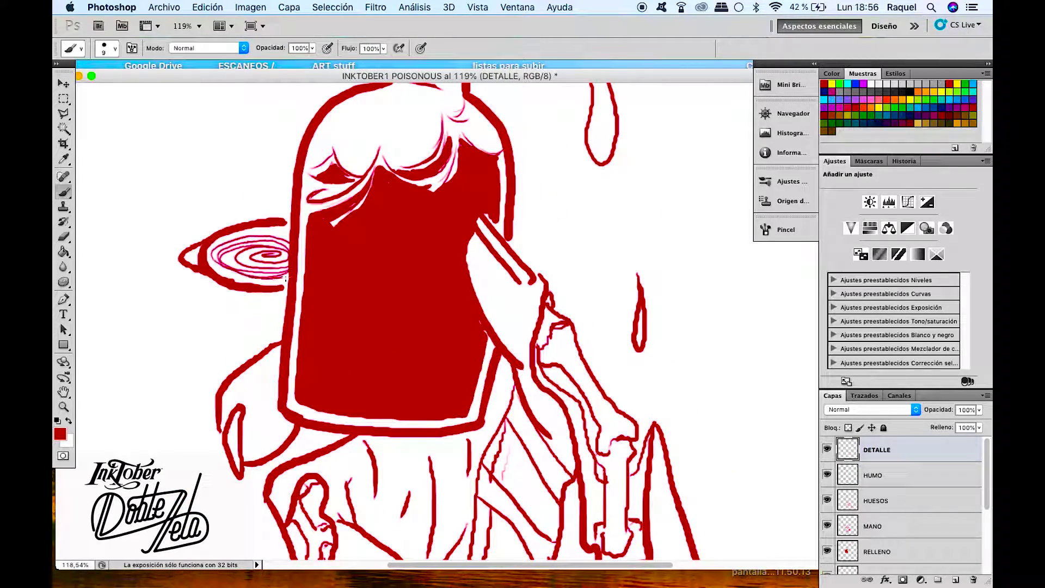
pyautogui.scroll(-3, 243, 258)
pyautogui.scroll(3, 234, 267)
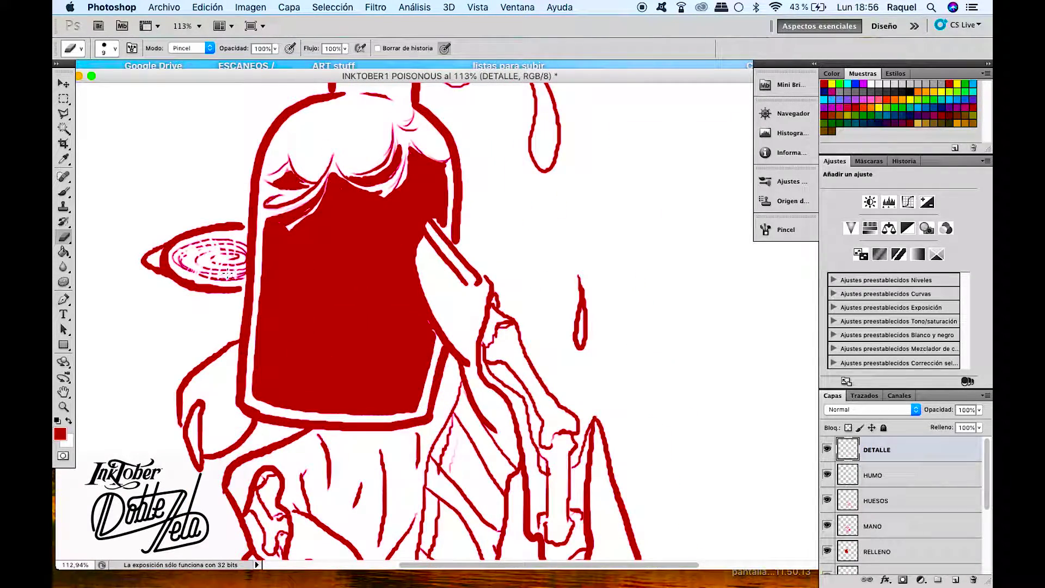
pyautogui.scroll(2, 281, 228)
pyautogui.hotkey('ctrl', 'z')
pyautogui.scroll(2, 281, 229)
pyautogui.press('b')
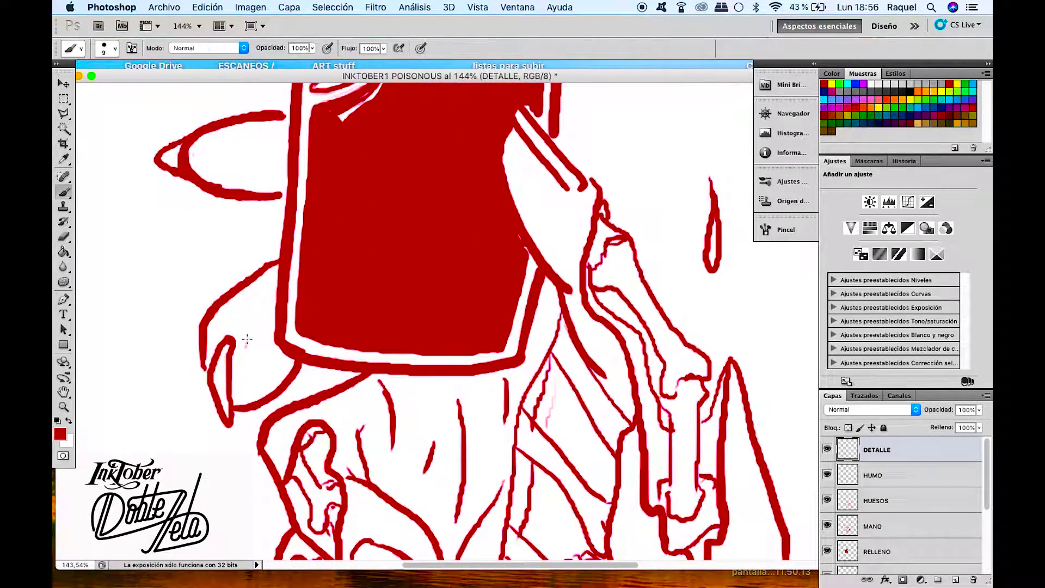
pyautogui.press('[')
pyautogui.press('[')
pyautogui.press('[')
# Add small red ink strokes on both sides of the bottle and a spiral behind it
pyautogui.moveTo(240, 334)
pyautogui.mouseDown()
pyautogui.moveTo(290, 381)
pyautogui.moveTo(281, 367)
pyautogui.mouseUp()
pyautogui.scroll(-4, 272, 354)
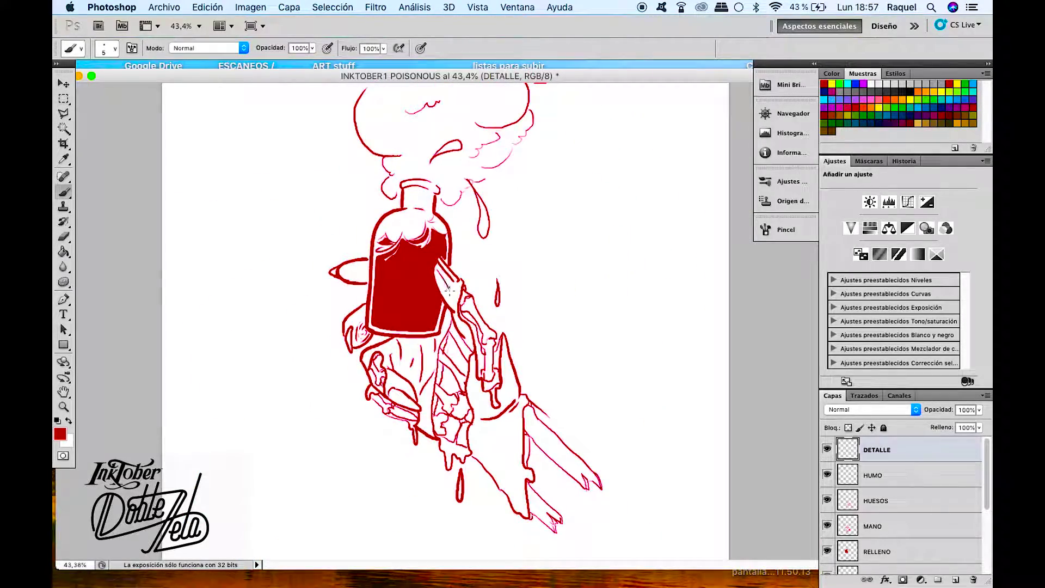
pyautogui.scroll(4, 423, 188)
pyautogui.moveTo(423, 188); pyautogui.dragTo(443, 253)
pyautogui.scroll(-3, 326, 180)
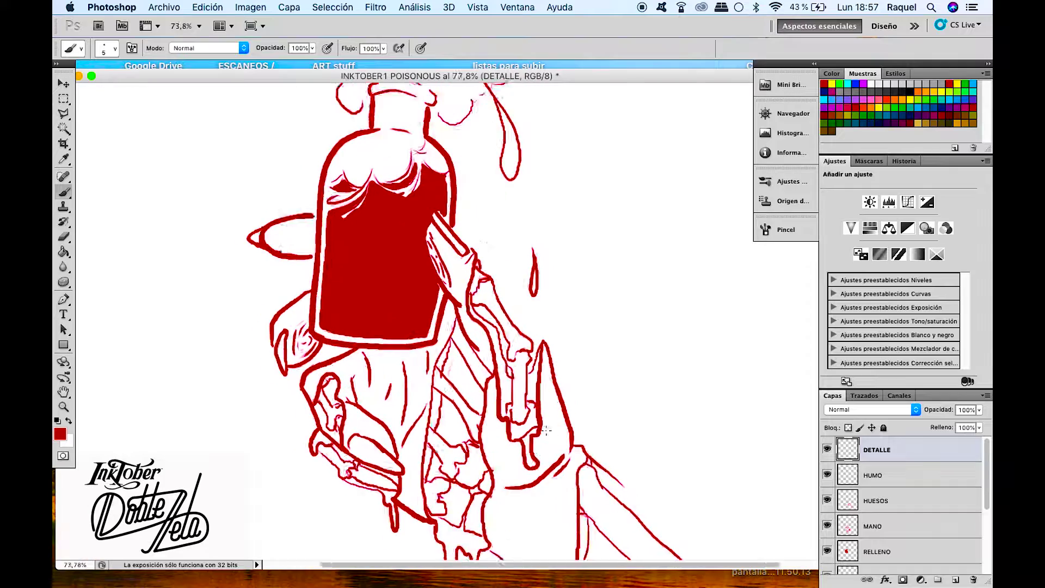
pyautogui.scroll(1, 255, 157)
pyautogui.moveTo(255, 156); pyautogui.dragTo(256, 169)
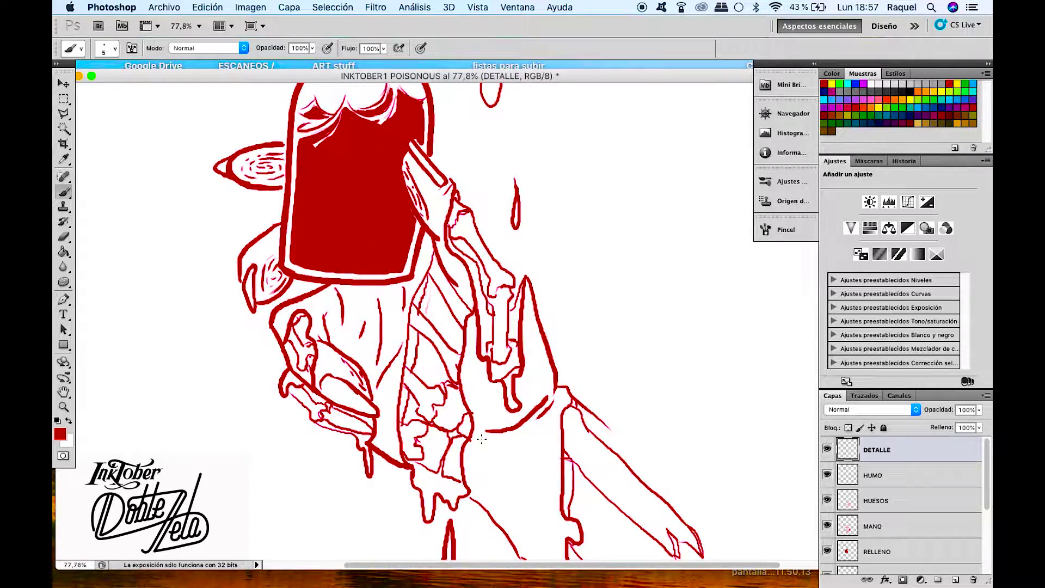
pyautogui.scroll(2, 351, 256)
# Thicken the finger bone outline right of the bottle and shade inside it red
pyautogui.moveTo(484, 174)
pyautogui.mouseDown()
pyautogui.moveTo(493, 258)
pyautogui.moveTo(539, 340)
pyautogui.mouseUp()
pyautogui.moveTo(514, 270); pyautogui.dragTo(530, 367)
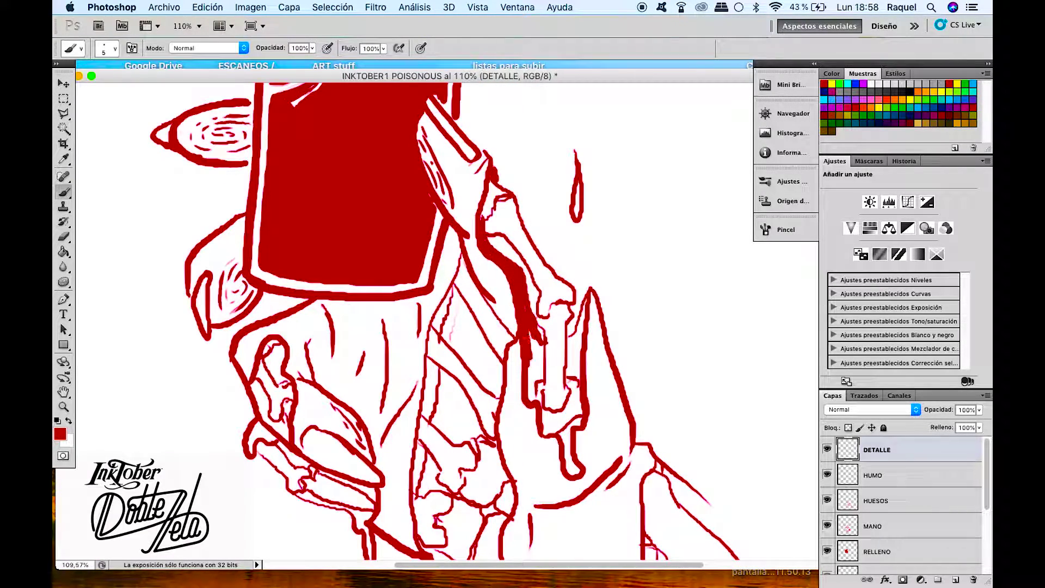
pyautogui.moveTo(531, 332); pyautogui.dragTo(536, 400)
pyautogui.moveTo(577, 299); pyautogui.dragTo(578, 383)
pyautogui.scroll(-3, 567, 326)
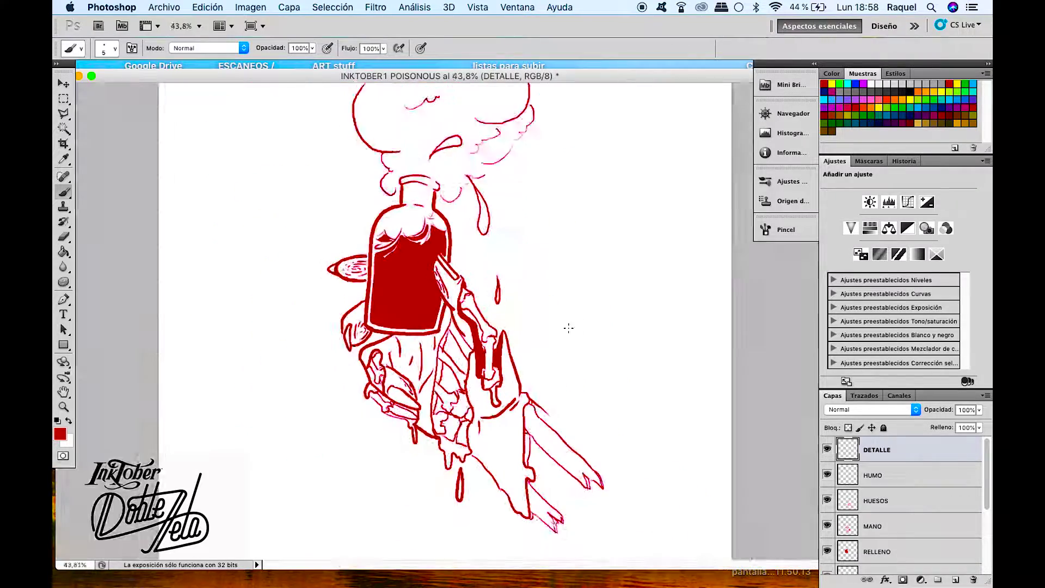
pyautogui.scroll(3, 567, 327)
# Paint red shadow wedges along the hand's bones and thicken its joint lines
pyautogui.moveTo(442, 237); pyautogui.dragTo(437, 254)
pyautogui.moveTo(451, 218); pyautogui.dragTo(438, 257)
pyautogui.moveTo(428, 291); pyautogui.dragTo(423, 327)
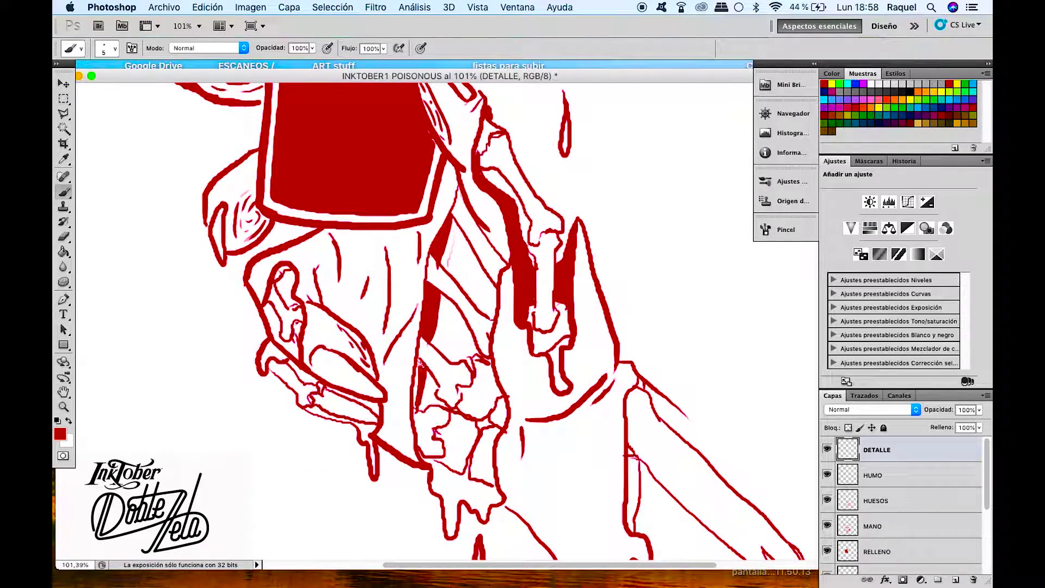
pyautogui.scroll(3, 490, 383)
pyautogui.scroll(-5, 458, 309)
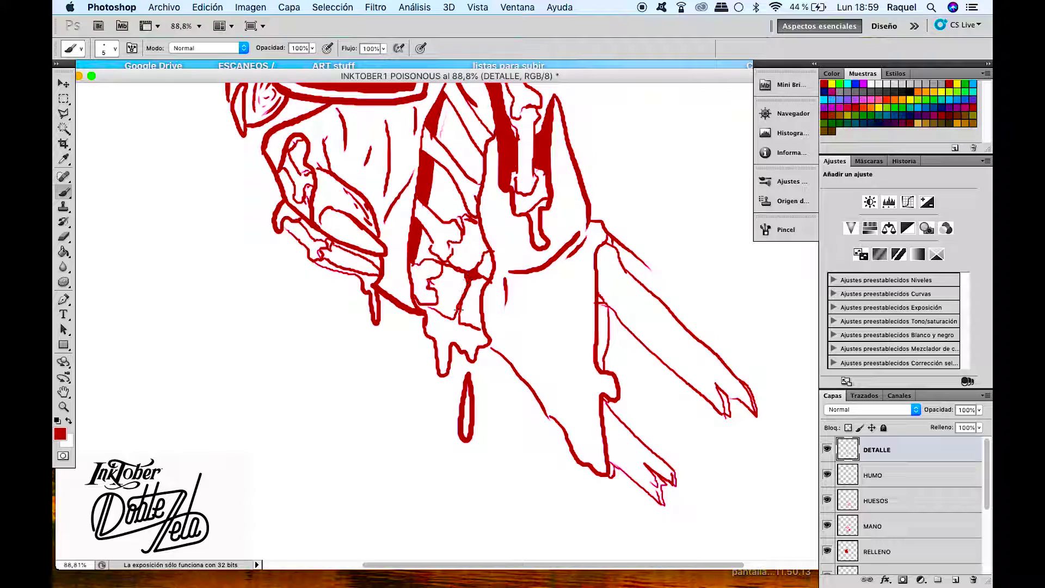
pyautogui.moveTo(464, 218); pyautogui.dragTo(461, 229)
pyautogui.moveTo(486, 253); pyautogui.dragTo(476, 270)
pyautogui.scroll(3, 488, 266)
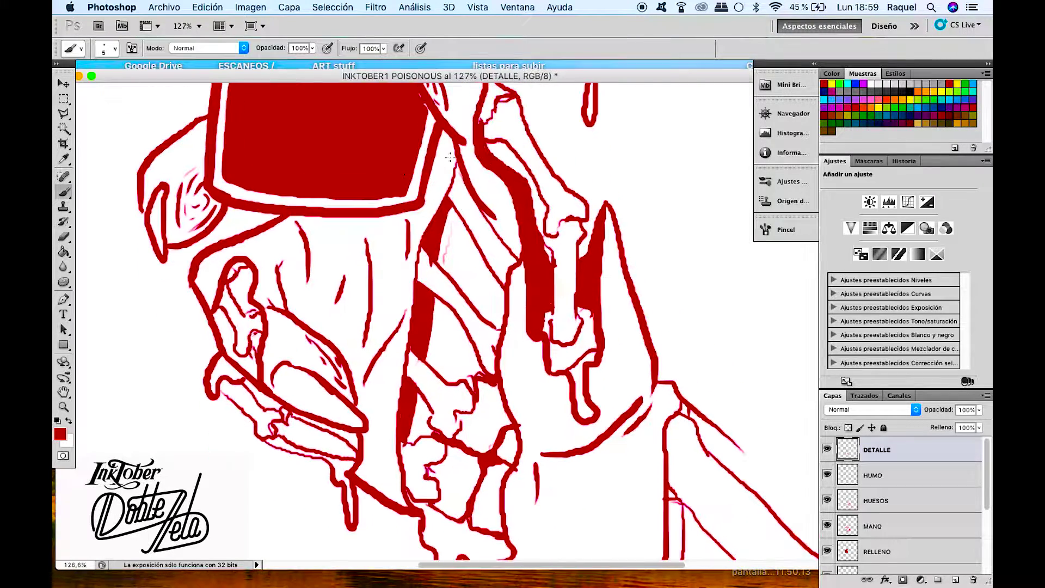
pyautogui.scroll(-2, 487, 266)
# Fill the eye socket red, shade around the mouth, and thicken the hand's left edge
pyautogui.moveTo(243, 281); pyautogui.dragTo(242, 240)
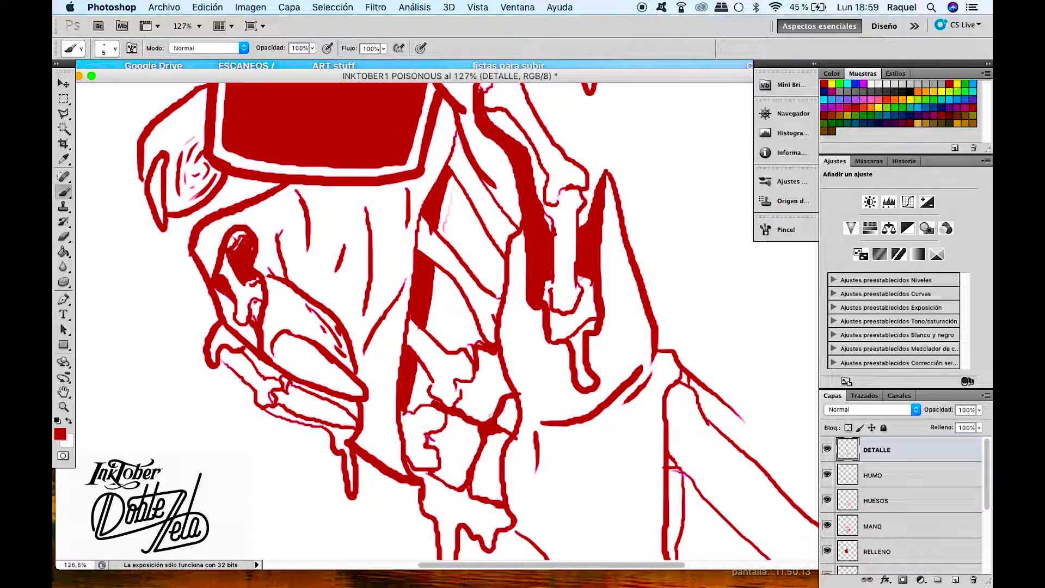
pyautogui.scroll(-2, 466, 397)
pyautogui.scroll(1, 465, 397)
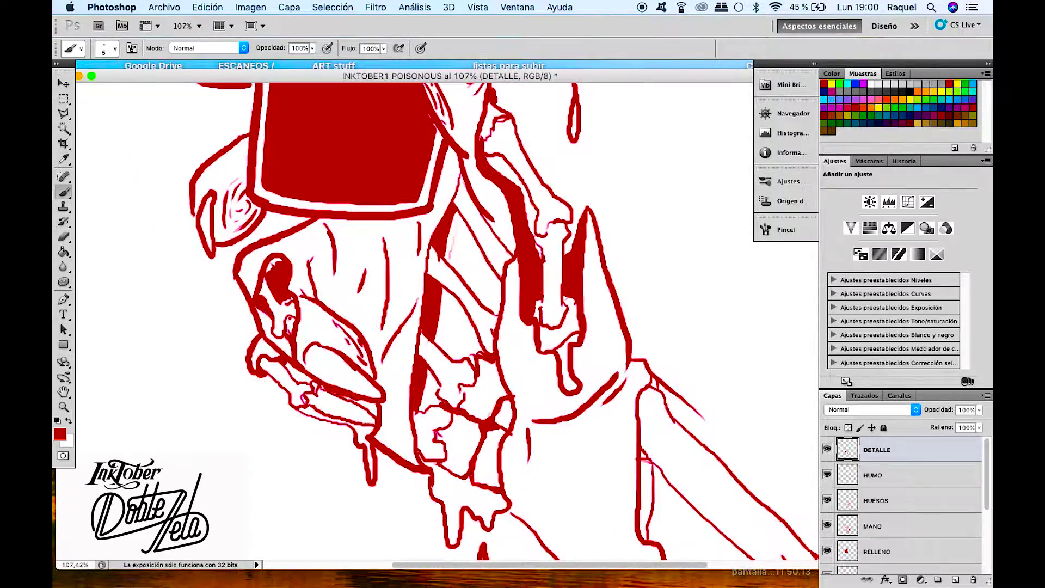
pyautogui.moveTo(357, 404); pyautogui.dragTo(364, 422)
pyautogui.scroll(-2, 392, 392)
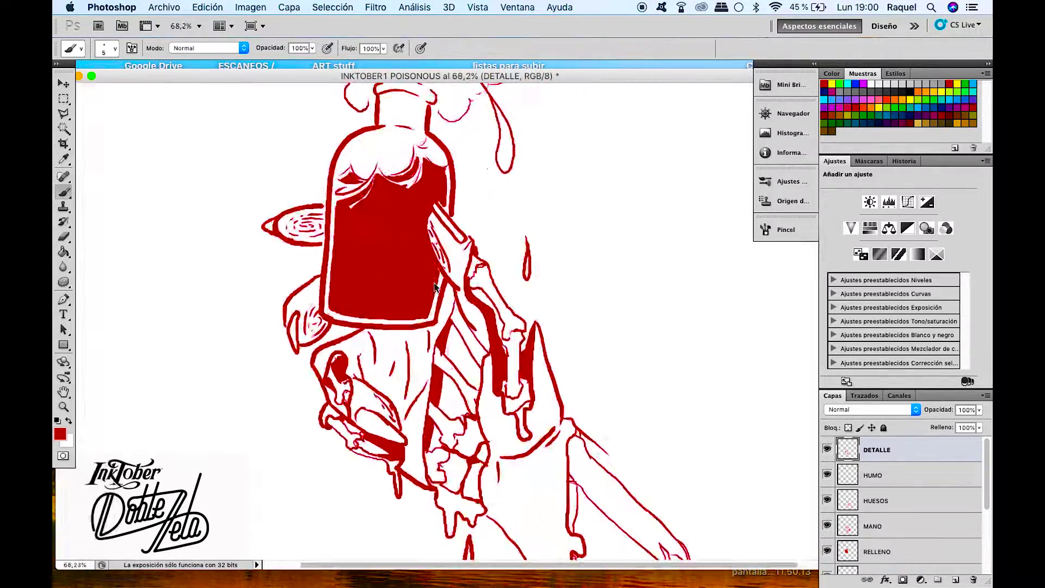
pyautogui.scroll(3, 437, 294)
pyautogui.scroll(-3, 437, 294)
pyautogui.moveTo(475, 360); pyautogui.dragTo(481, 448)
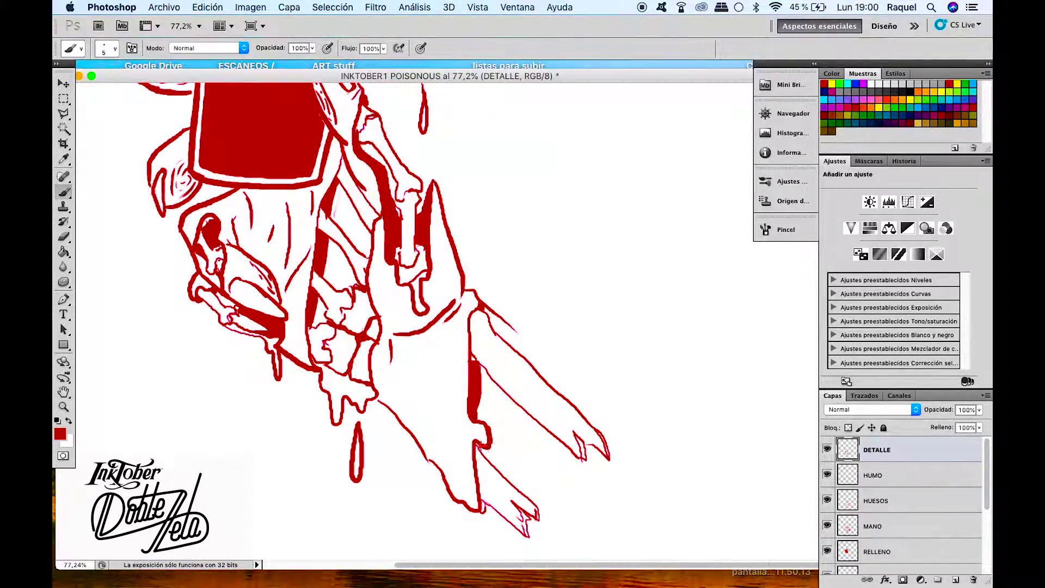
pyautogui.scroll(-2, 482, 509)
pyautogui.scroll(-2, 481, 509)
pyautogui.scroll(2, 481, 508)
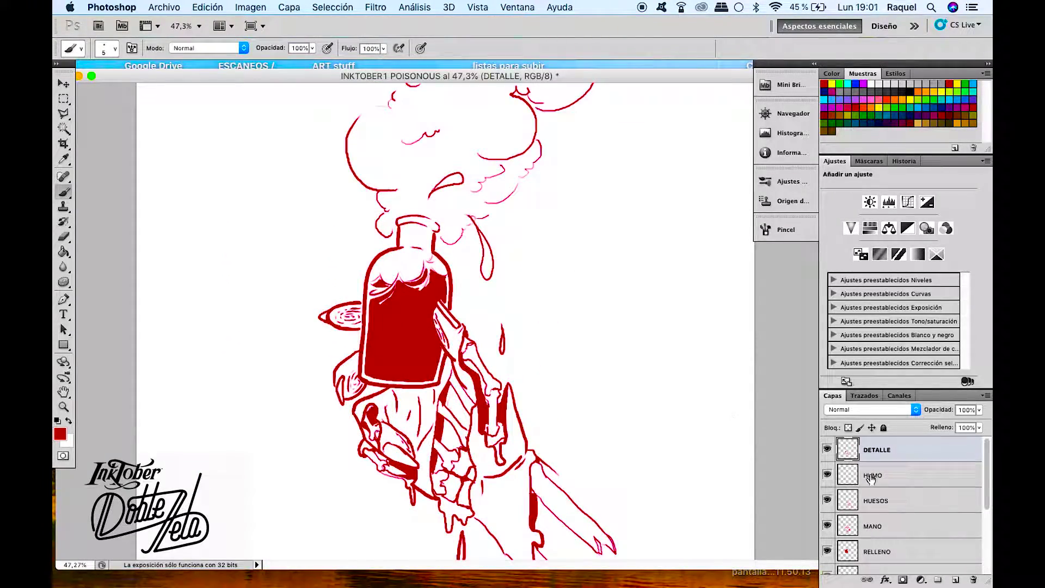
# Run Smart Blur (Desenfoque suavizado) on HUESOS with radius 90.8 and threshold 86.0
pyautogui.click(918, 517)
pyautogui.click(250, 7)
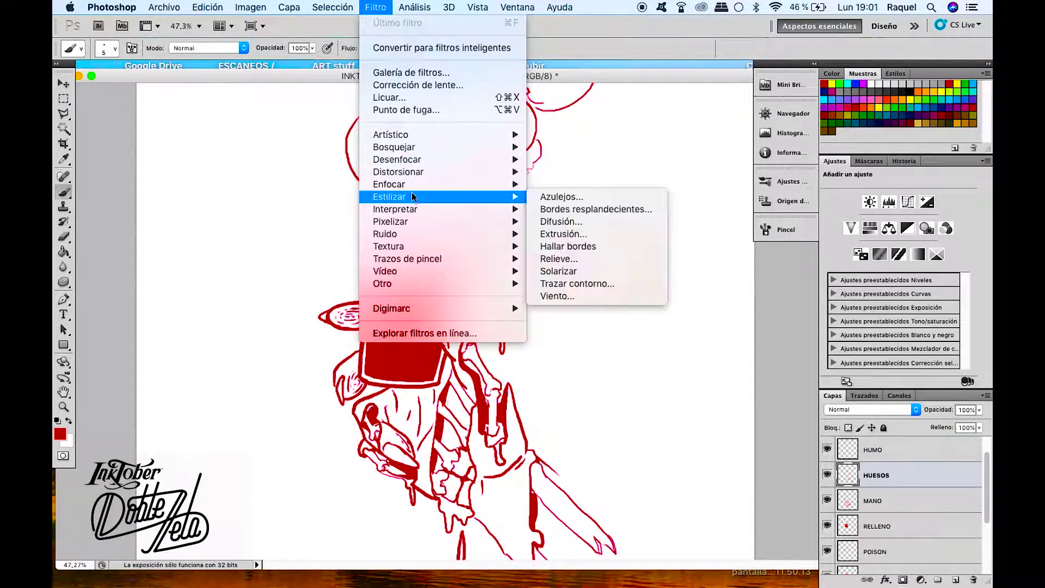
pyautogui.click(591, 271)
pyautogui.moveTo(479, 322); pyautogui.dragTo(550, 322)
pyautogui.moveTo(536, 354); pyautogui.dragTo(544, 354)
pyautogui.press('Return')
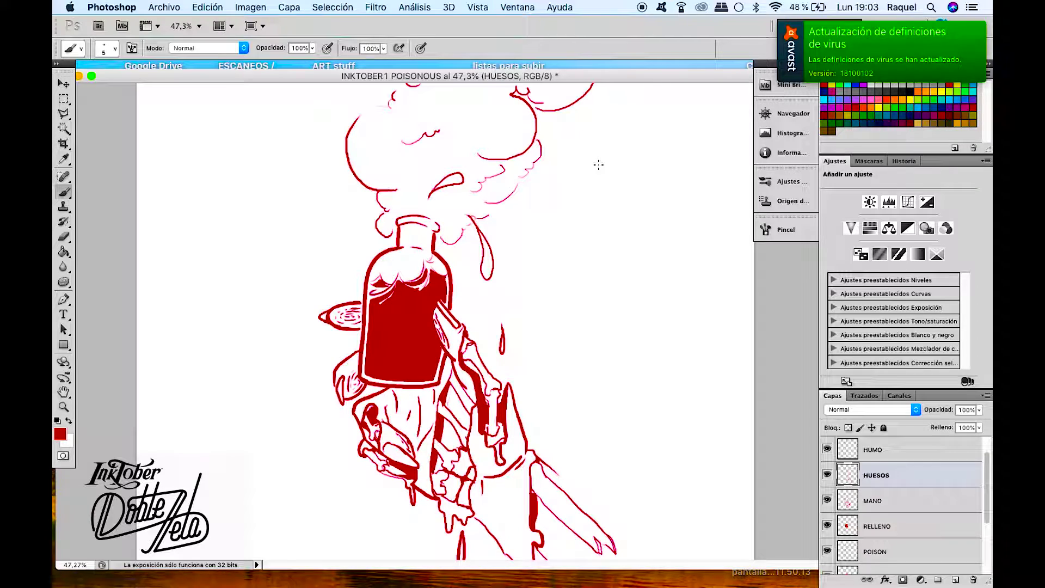
# Add short red hatching strokes along the lower bone on the HUESOS layer
pyautogui.scroll(4, 430, 348)
pyautogui.scroll(3, 381, 353)
pyautogui.scroll(2, 356, 368)
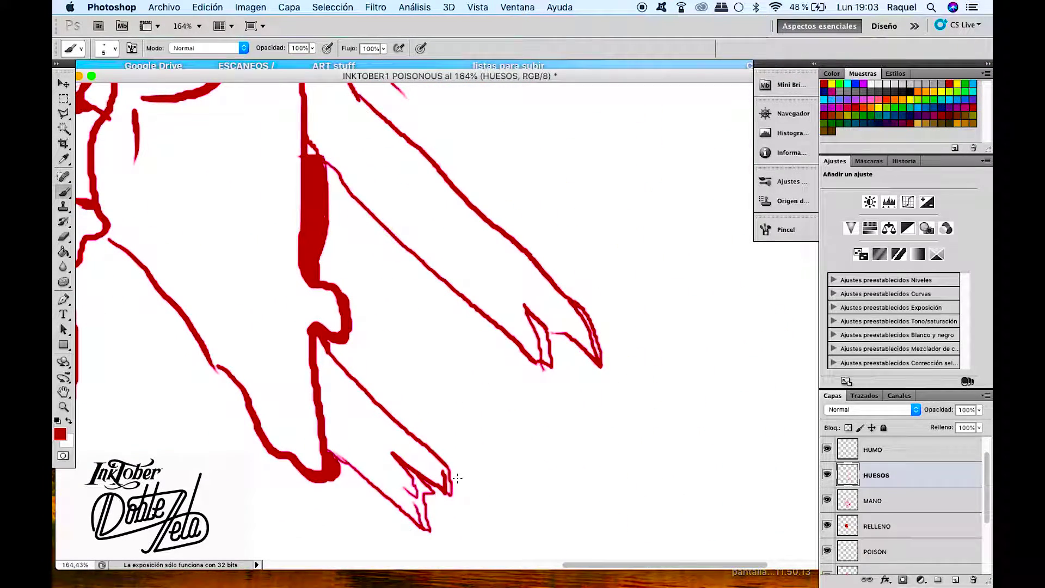
pyautogui.scroll(-3, 356, 369)
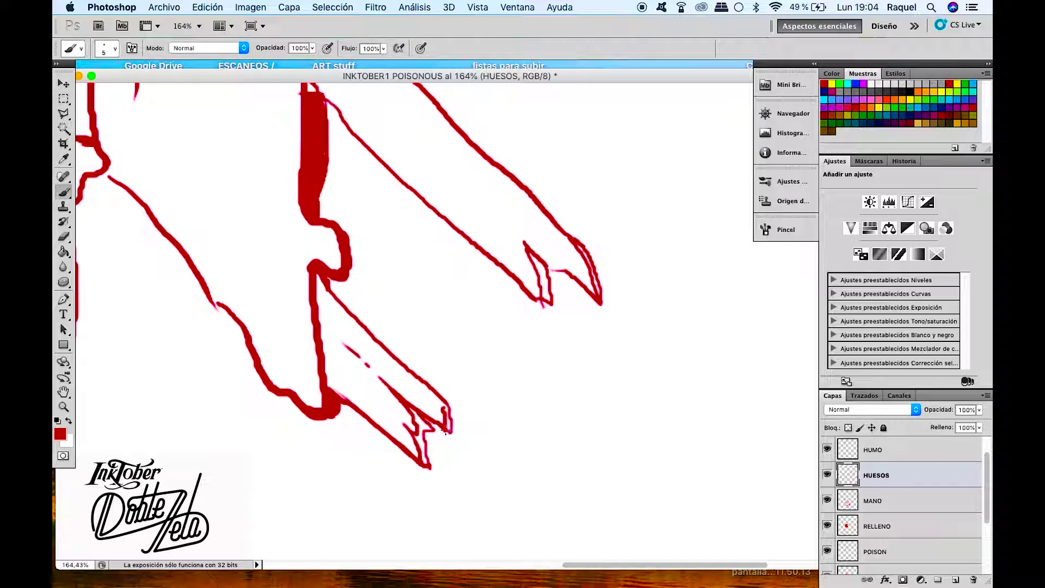
pyautogui.press('e')
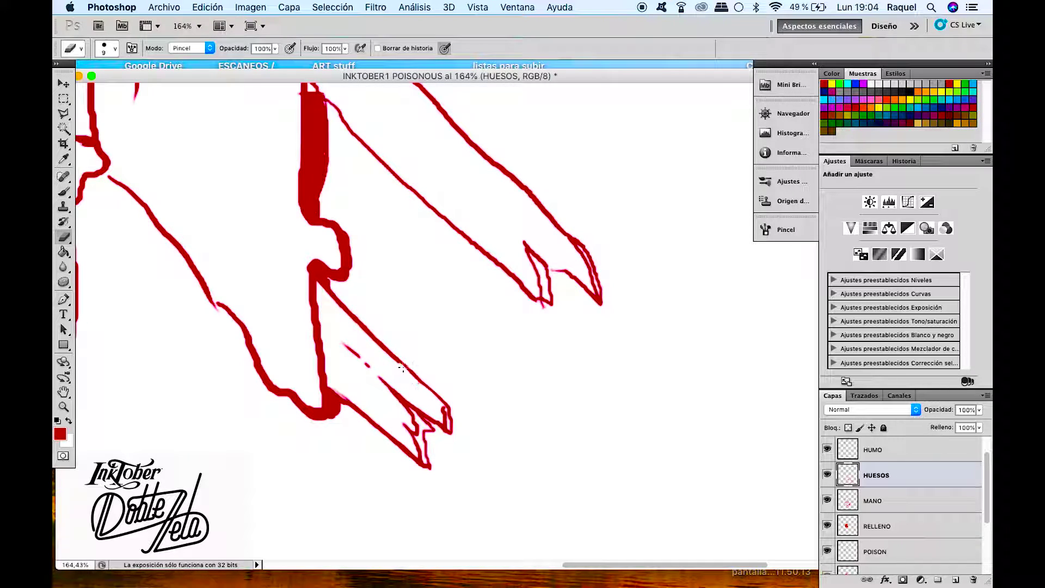
pyautogui.press('b')
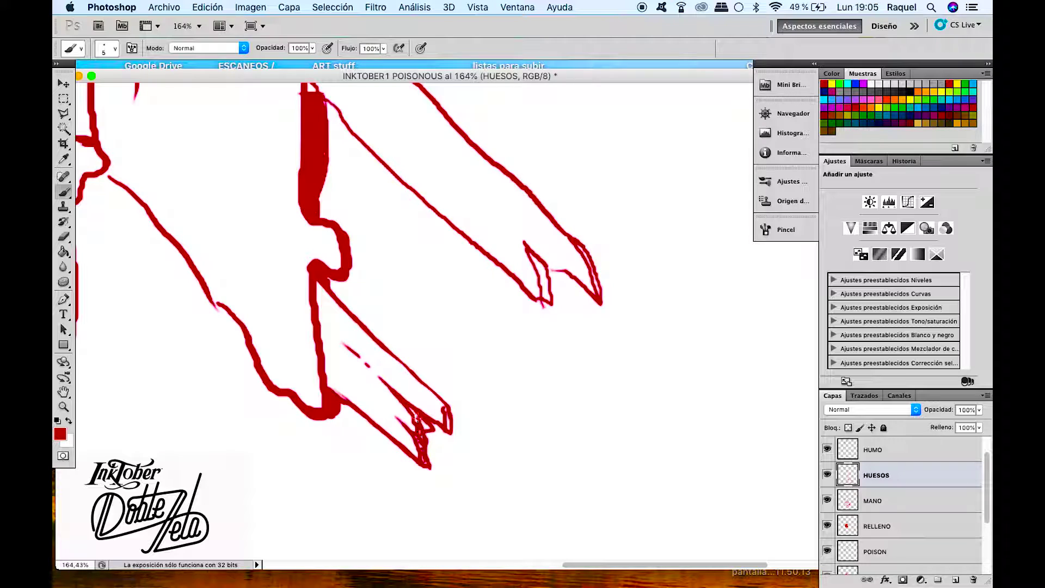
pyautogui.scroll(-3, 417, 419)
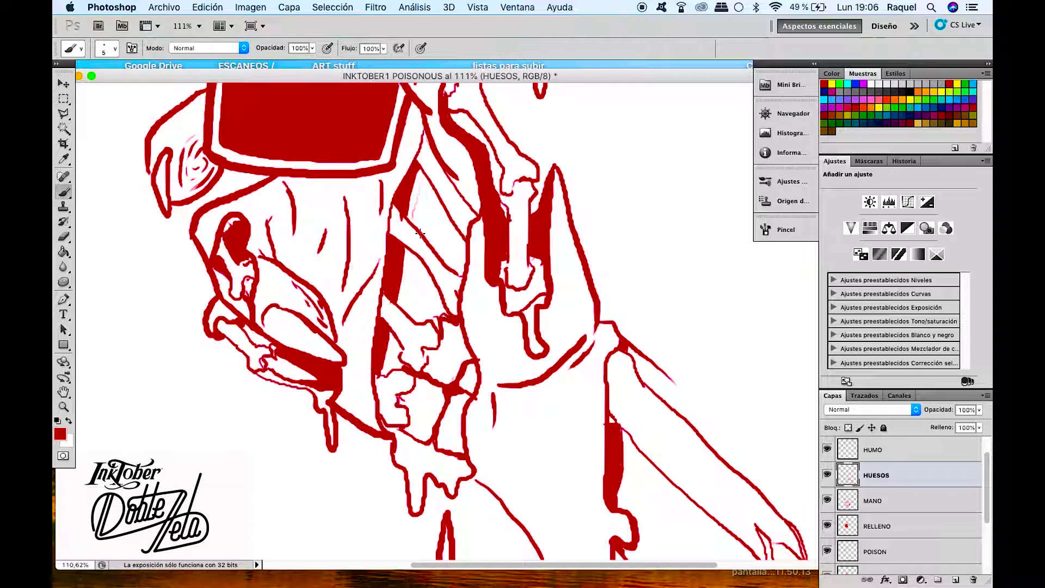
pyautogui.press('e')
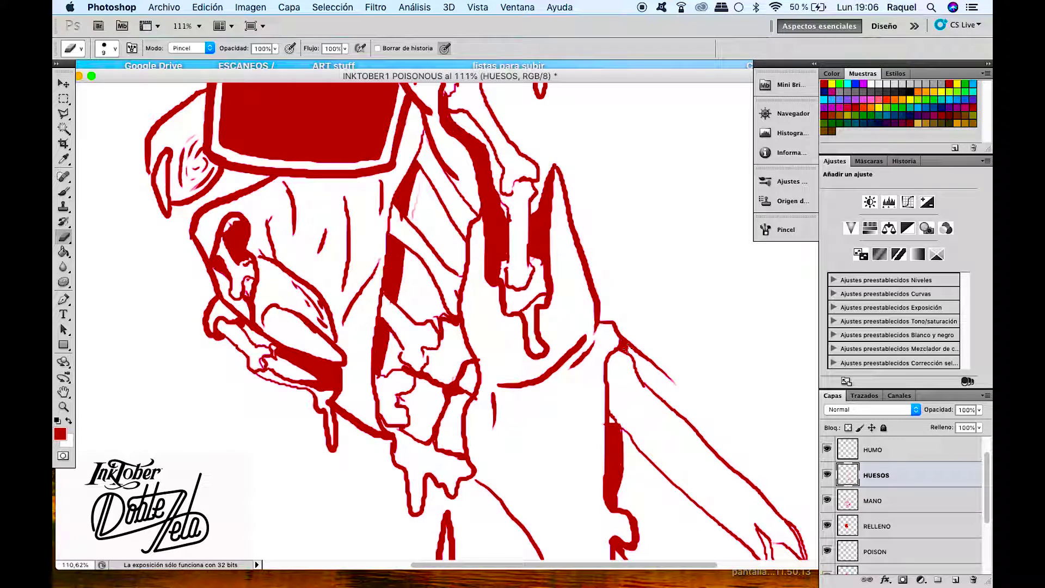
pyautogui.hscroll(5, 612, 386)
pyautogui.scroll(-4, 612, 386)
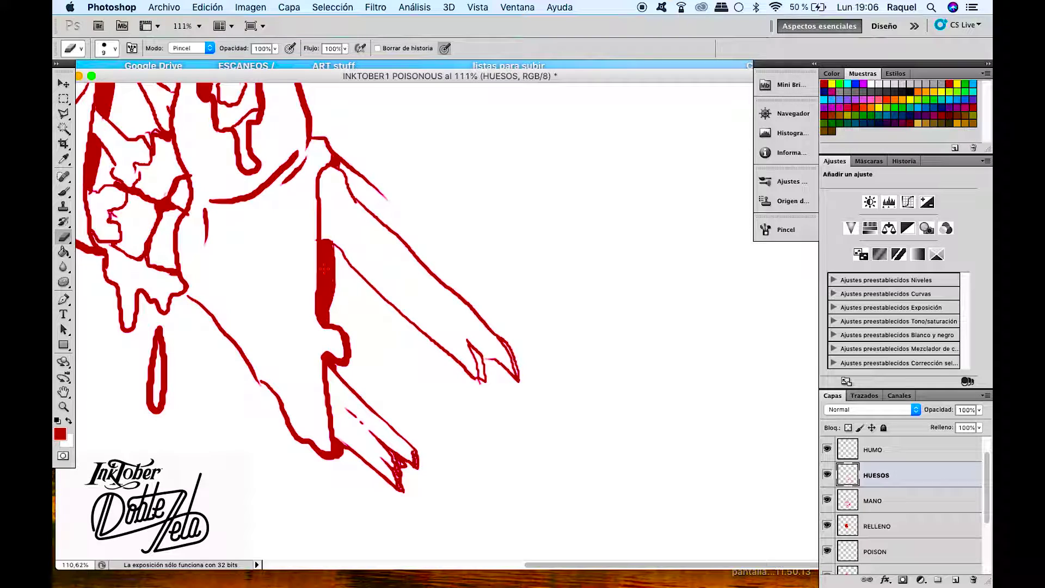
pyautogui.press('b')
pyautogui.moveTo(357, 204); pyautogui.dragTo(330, 172)
# Erase the rough claw-tip lines, then redraw and tidy the claw tip in red
pyautogui.scroll(3, 508, 279)
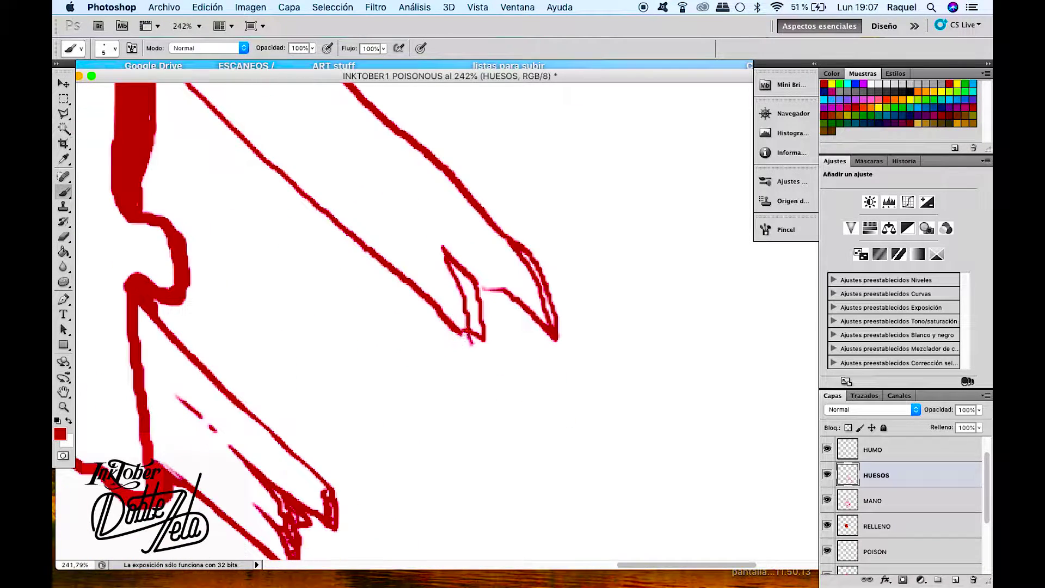
pyautogui.press('e')
pyautogui.moveTo(456, 308); pyautogui.dragTo(447, 275)
pyautogui.moveTo(531, 335)
pyautogui.mouseDown()
pyautogui.moveTo(506, 271)
pyautogui.moveTo(528, 337)
pyautogui.mouseUp()
pyautogui.press('b')
pyautogui.moveTo(471, 295)
pyautogui.mouseDown()
pyautogui.moveTo(525, 335)
pyautogui.moveTo(474, 335)
pyautogui.mouseUp()
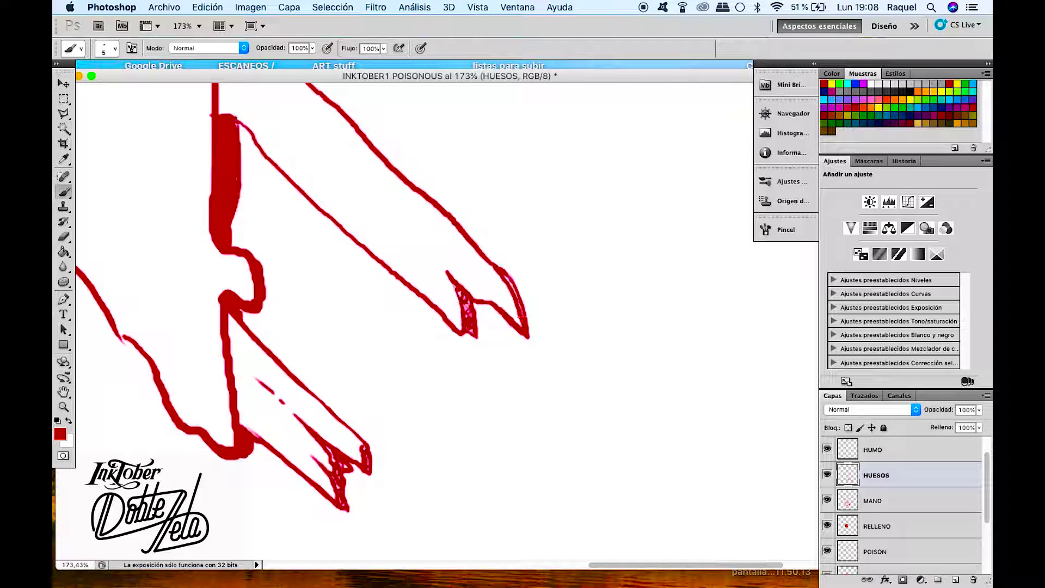
# Thicken the upper bone outline, trim its excess, and rework the lower-right bone tip
pyautogui.moveTo(239, 129)
pyautogui.mouseDown()
pyautogui.moveTo(462, 327)
pyautogui.moveTo(300, 194)
pyautogui.mouseUp()
pyautogui.press('e')
pyautogui.moveTo(245, 141); pyautogui.dragTo(356, 236)
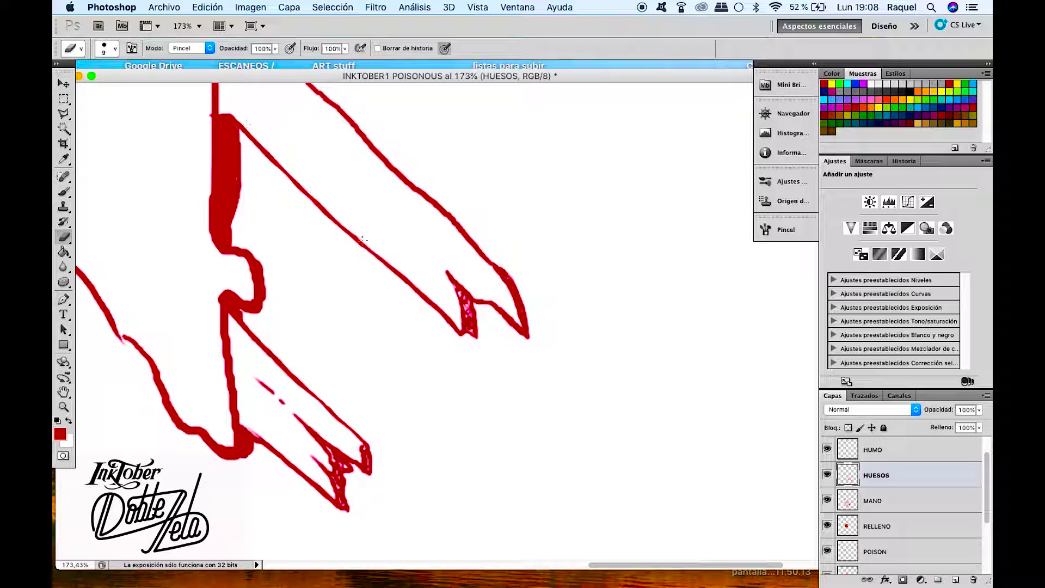
pyautogui.scroll(-3, 479, 306)
pyautogui.moveTo(526, 357); pyautogui.dragTo(533, 396)
# Erase stray parts of the upper red bone line on HUESOS
pyautogui.press('b')
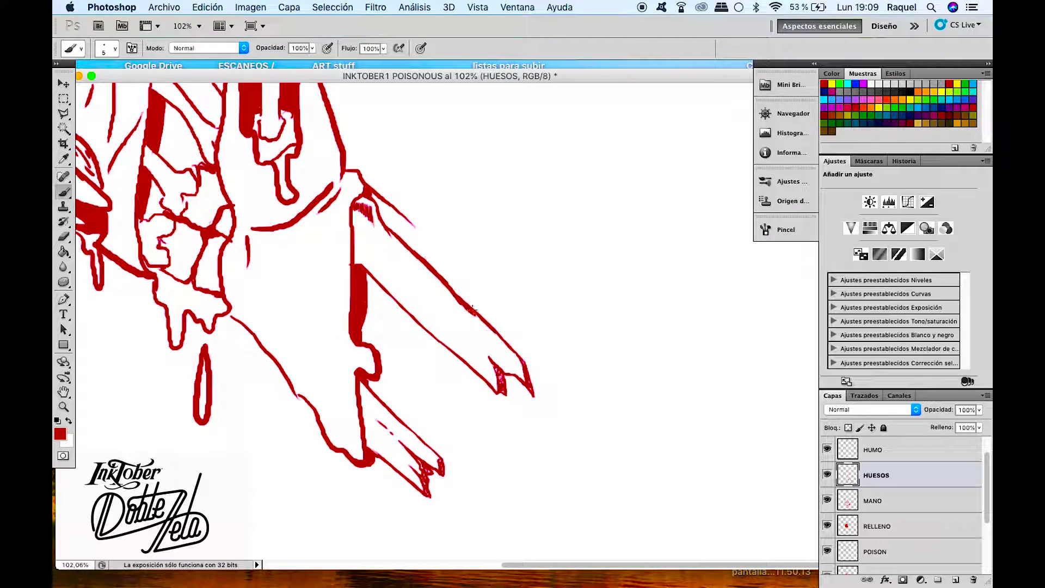
pyautogui.press('e')
pyautogui.scroll(2, 532, 350)
pyautogui.moveTo(489, 307); pyautogui.dragTo(415, 238)
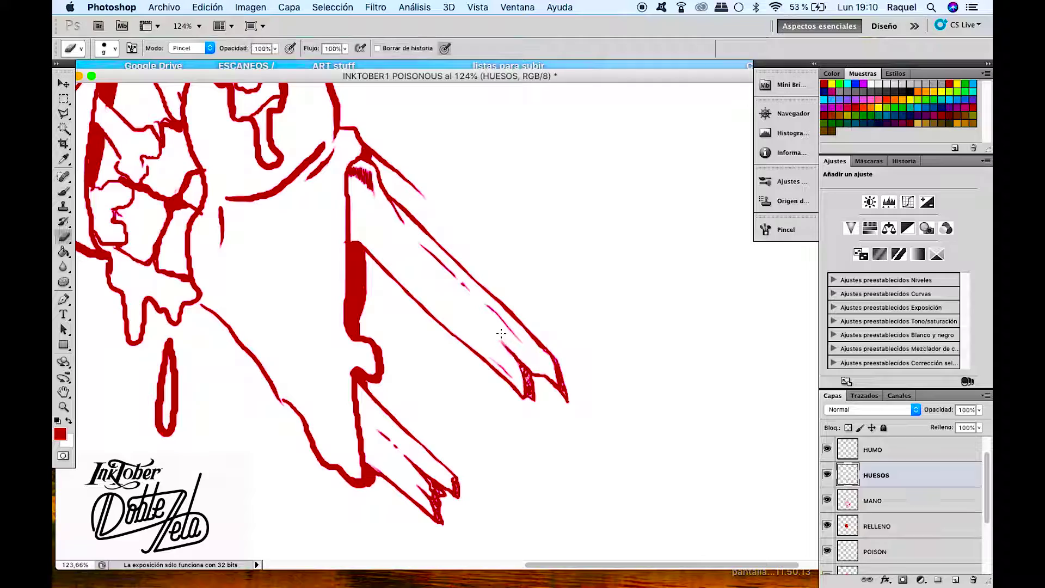
pyautogui.scroll(-3, 272, 272)
pyautogui.scroll(1, 200, 308)
pyautogui.scroll(2, 199, 307)
pyautogui.scroll(1, 242, 261)
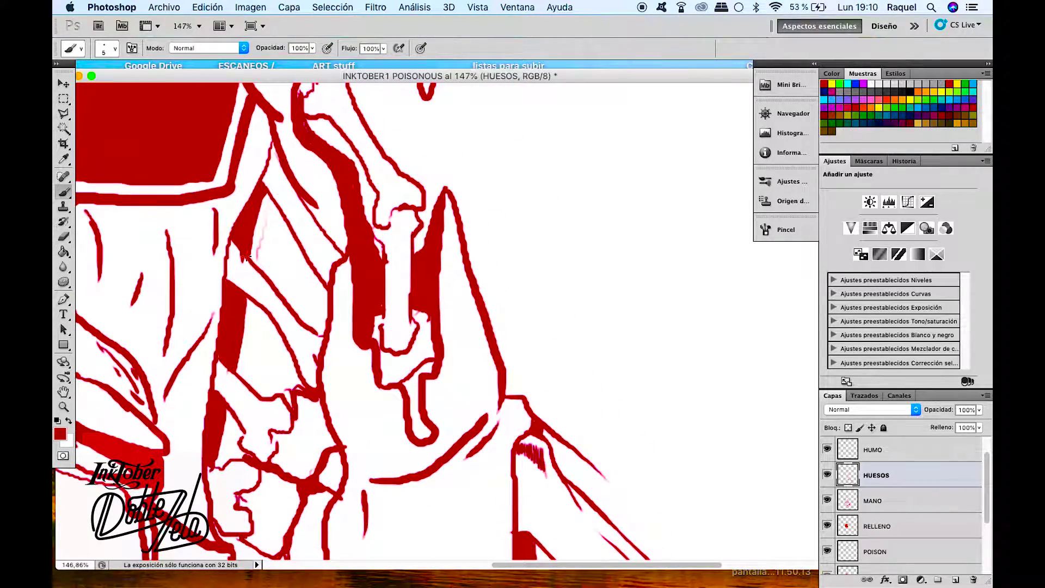
pyautogui.scroll(-3, 298, 358)
# Zoom in and erase a stray piece of red bone line near the knuckles
pyautogui.press('b')
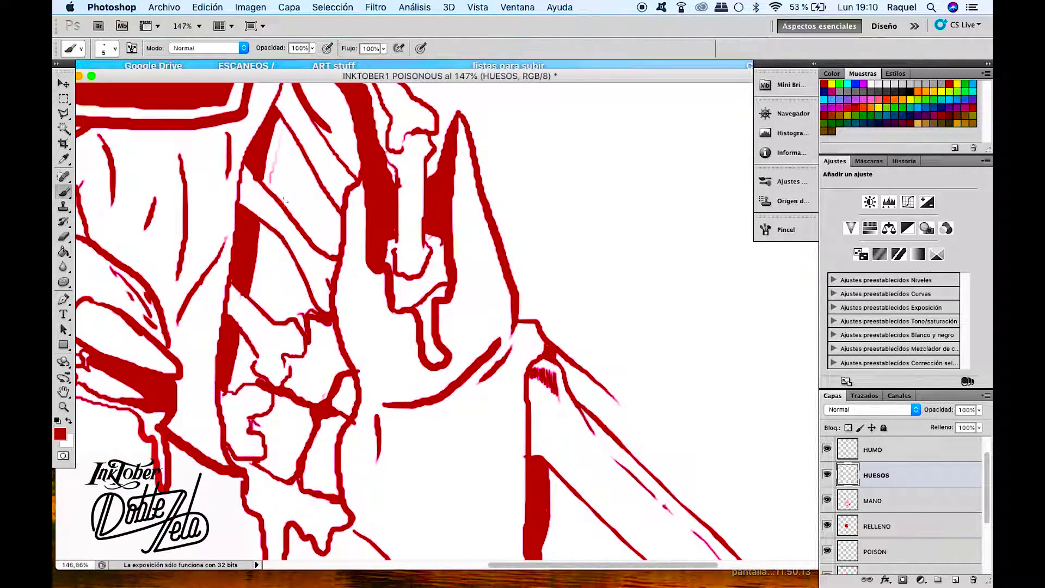
pyautogui.press('e')
pyautogui.scroll(-2, 263, 113)
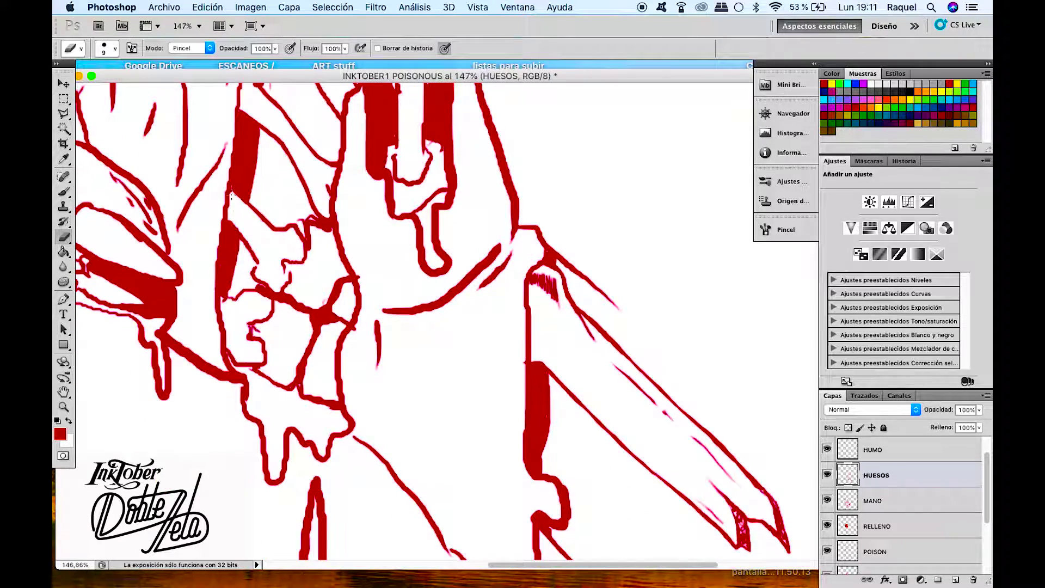
pyautogui.scroll(3, 298, 216)
pyautogui.press('b')
pyautogui.scroll(1, 299, 217)
pyautogui.press('e')
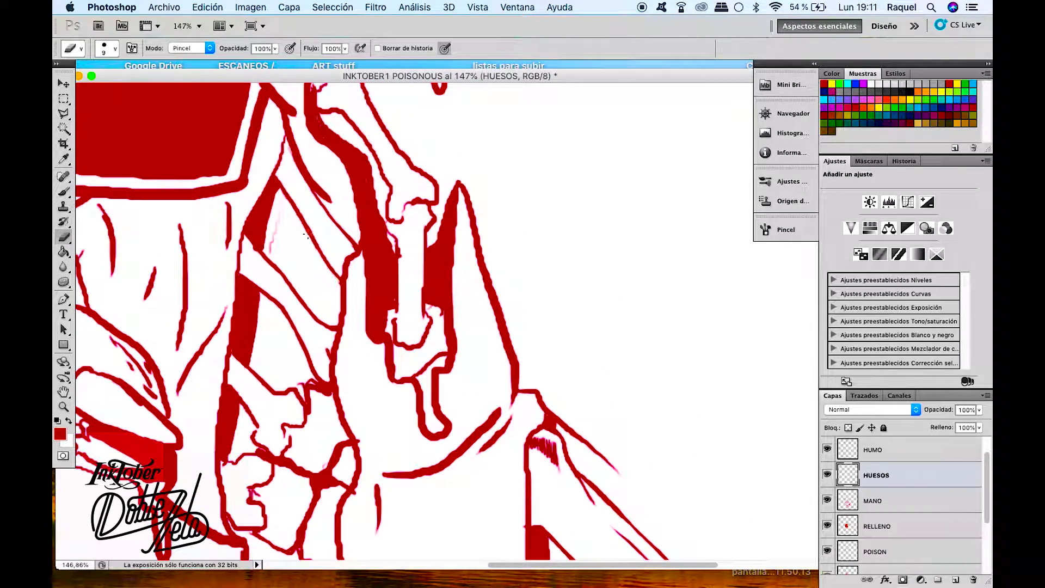
pyautogui.scroll(-1, 299, 217)
pyautogui.scroll(-1, 338, 266)
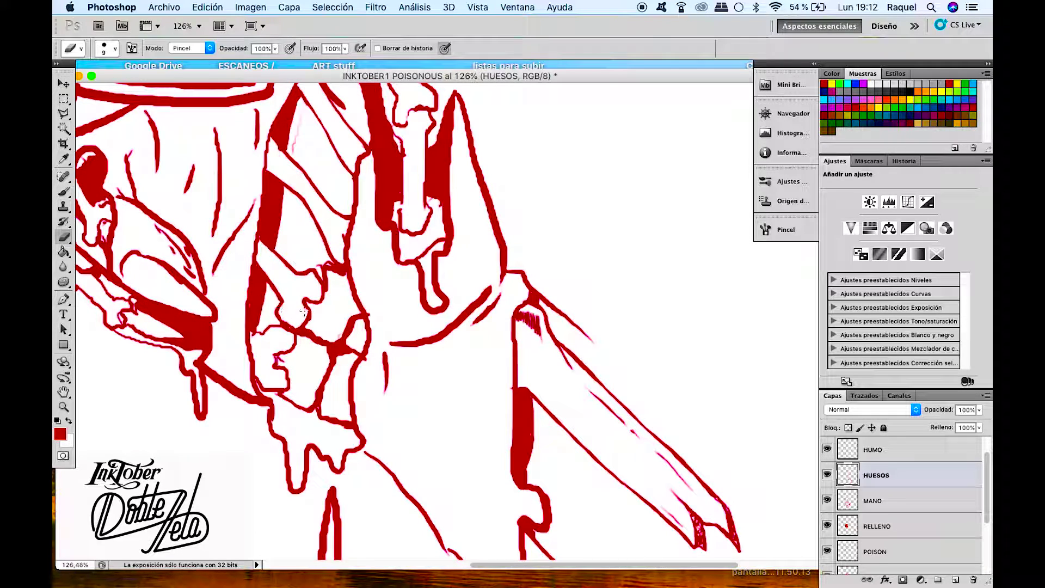
pyautogui.moveTo(322, 267); pyautogui.dragTo(336, 273)
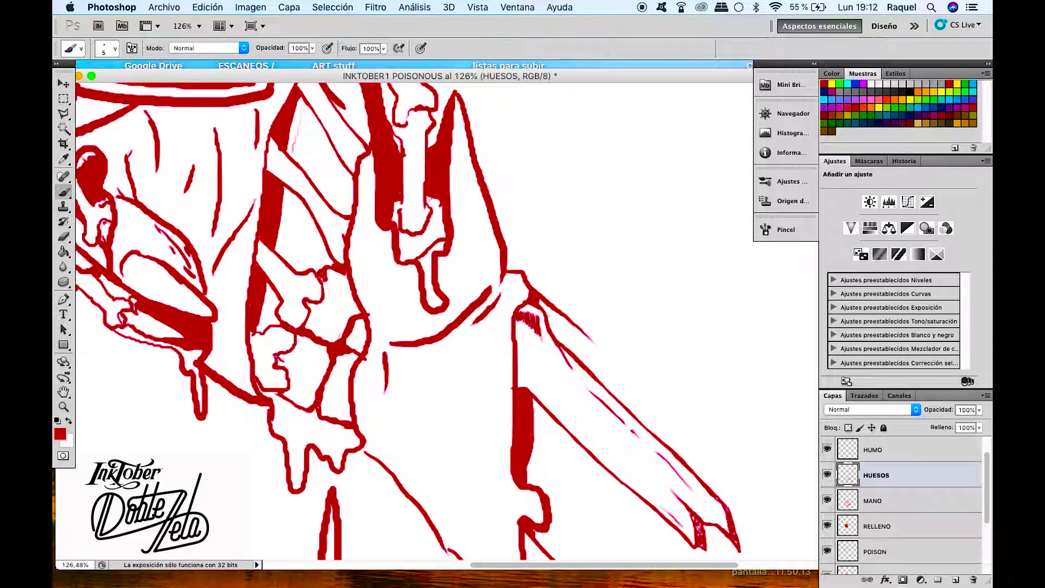
pyautogui.scroll(-3, 322, 269)
pyautogui.press('b')
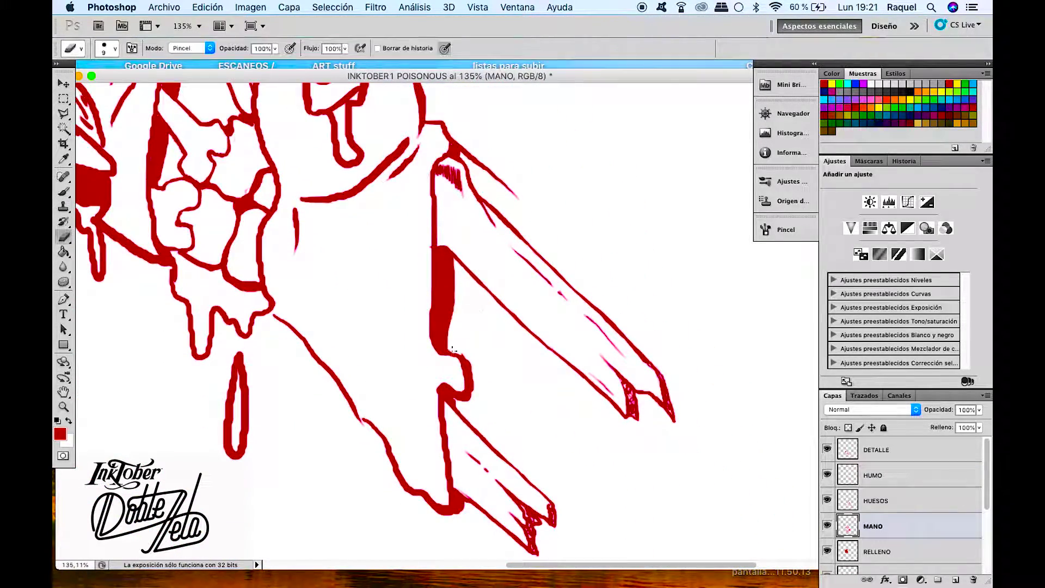
# Erase stray red strokes near the wrist outline on the MANO layer
pyautogui.moveTo(452, 349); pyautogui.dragTo(443, 388)
pyautogui.scroll(-3, 444, 388)
pyautogui.press('b')
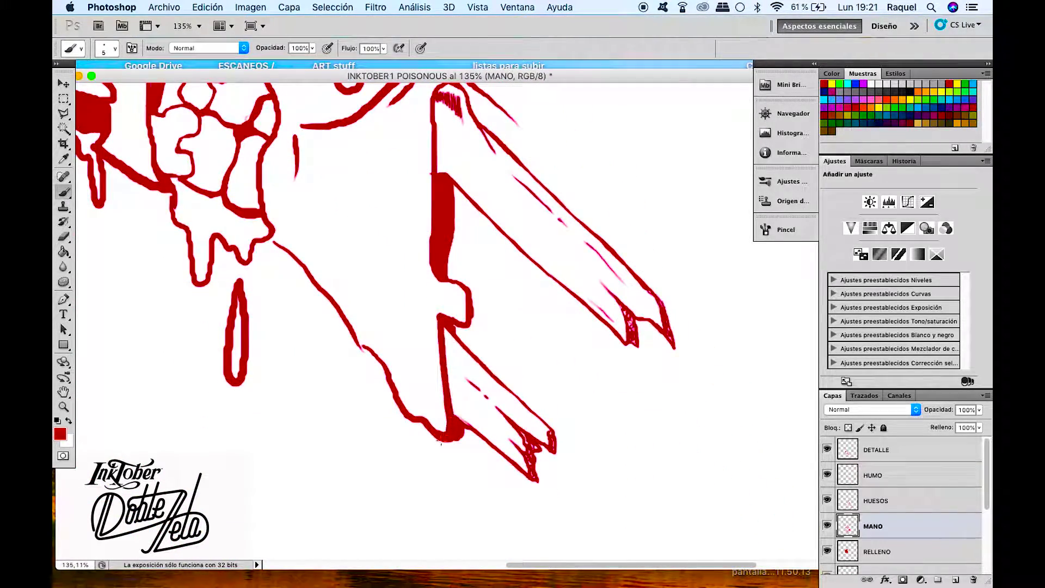
pyautogui.scroll(-2, 466, 287)
pyautogui.press('e')
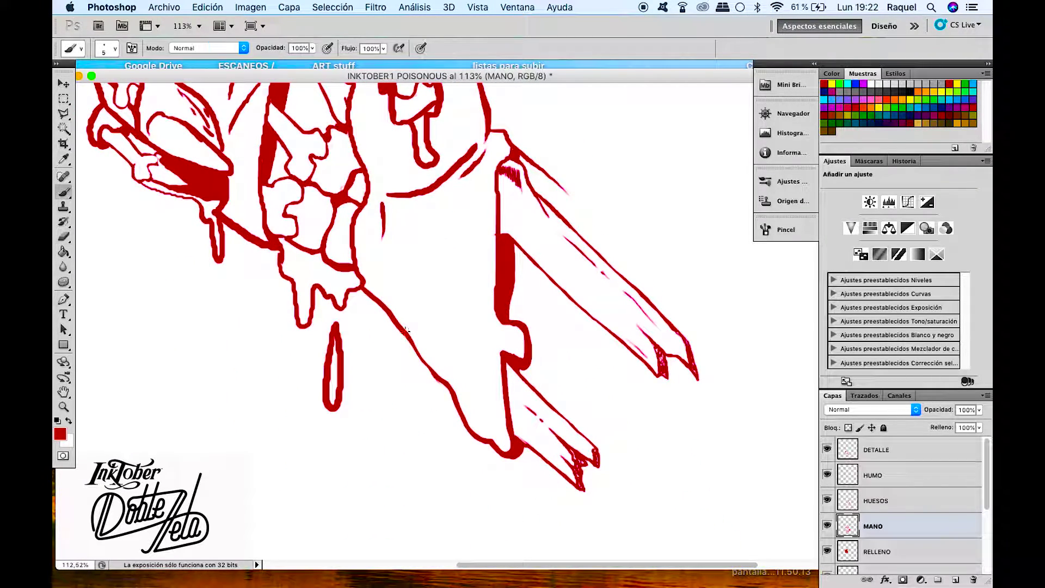
pyautogui.scroll(-2, 443, 215)
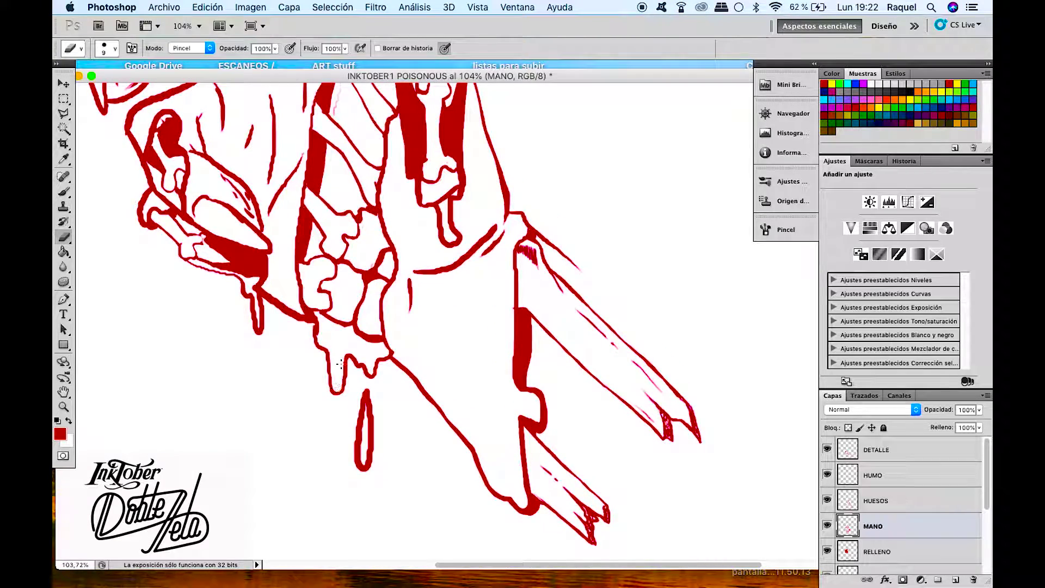
pyautogui.press('b')
pyautogui.scroll(-2, 324, 326)
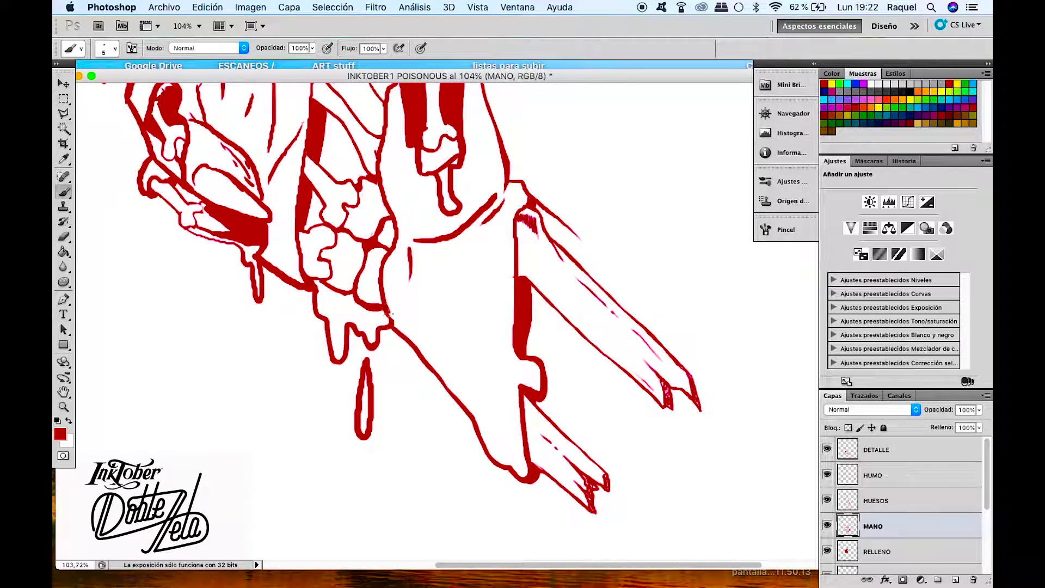
# Zoom around the hand and drip outlines, switching between Brush and Eraser to check for specks
pyautogui.scroll(2, 402, 307)
pyautogui.scroll(2, 424, 297)
pyautogui.scroll(2, 446, 288)
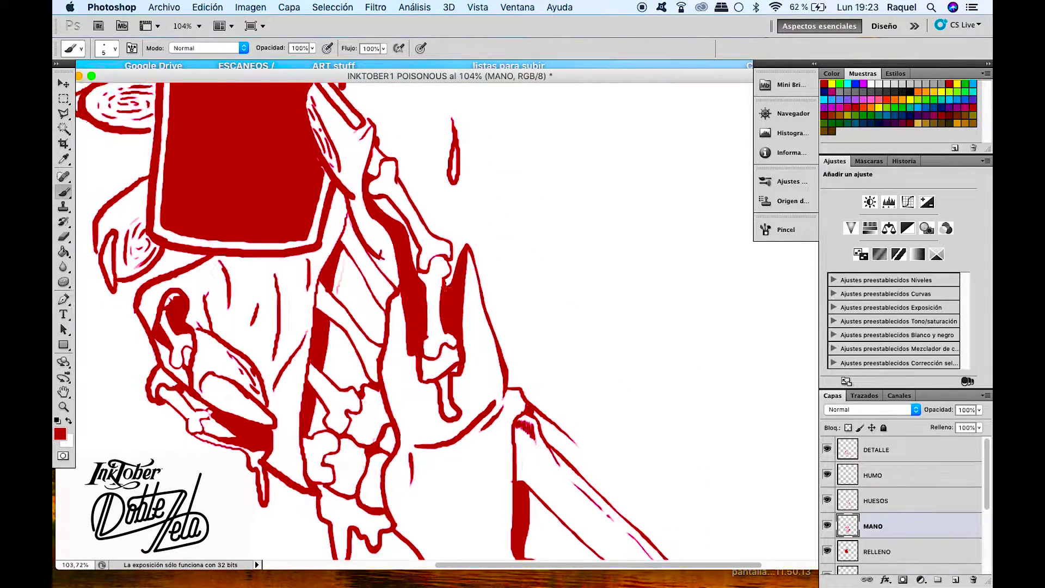
pyautogui.scroll(-2, 441, 286)
pyautogui.scroll(-2, 430, 282)
pyautogui.scroll(-2, 419, 278)
pyautogui.scroll(3, 407, 273)
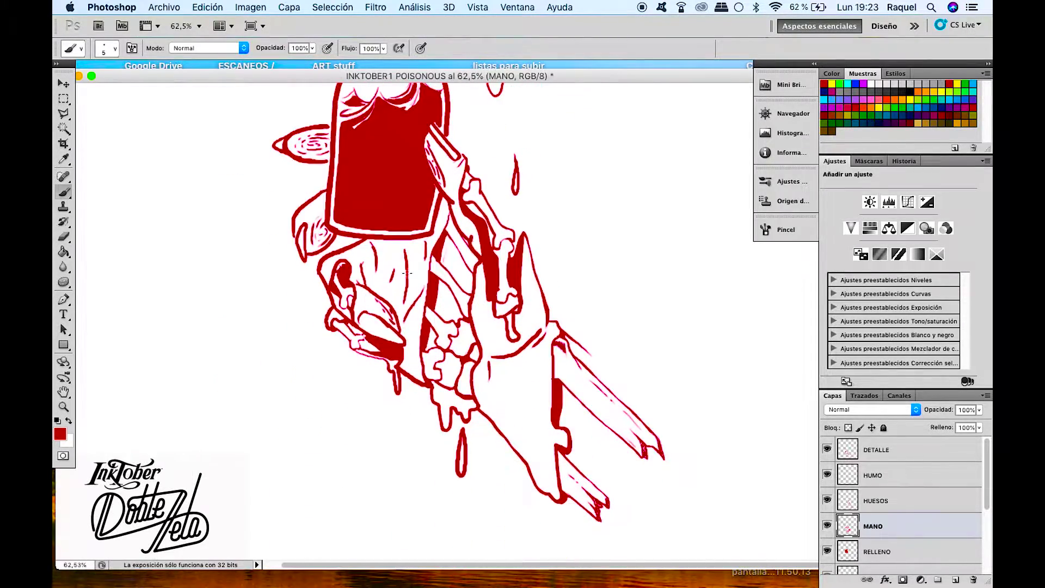
pyautogui.press('e')
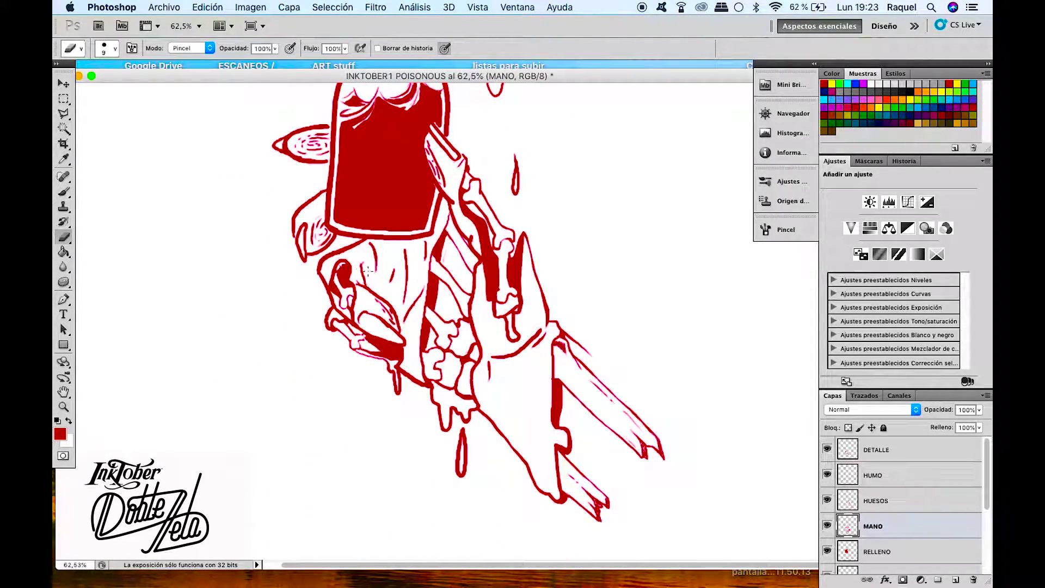
pyautogui.press('b')
pyautogui.scroll(-2, 375, 278)
pyautogui.scroll(3, 392, 292)
pyautogui.scroll(2, 412, 312)
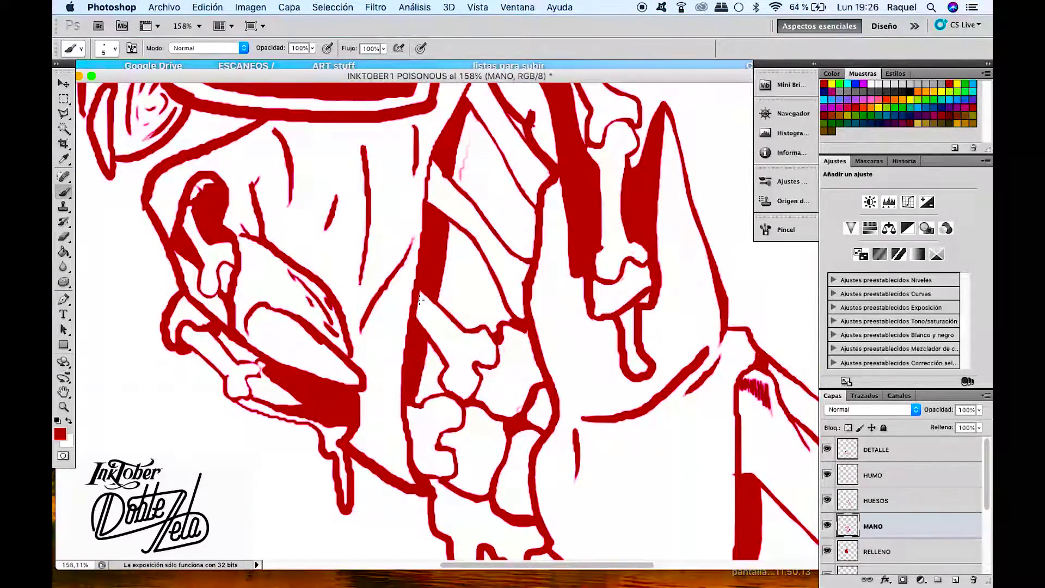
# Paint a red stroke down the hand's left edge and erase stray thin red lines
pyautogui.moveTo(431, 158); pyautogui.dragTo(423, 486)
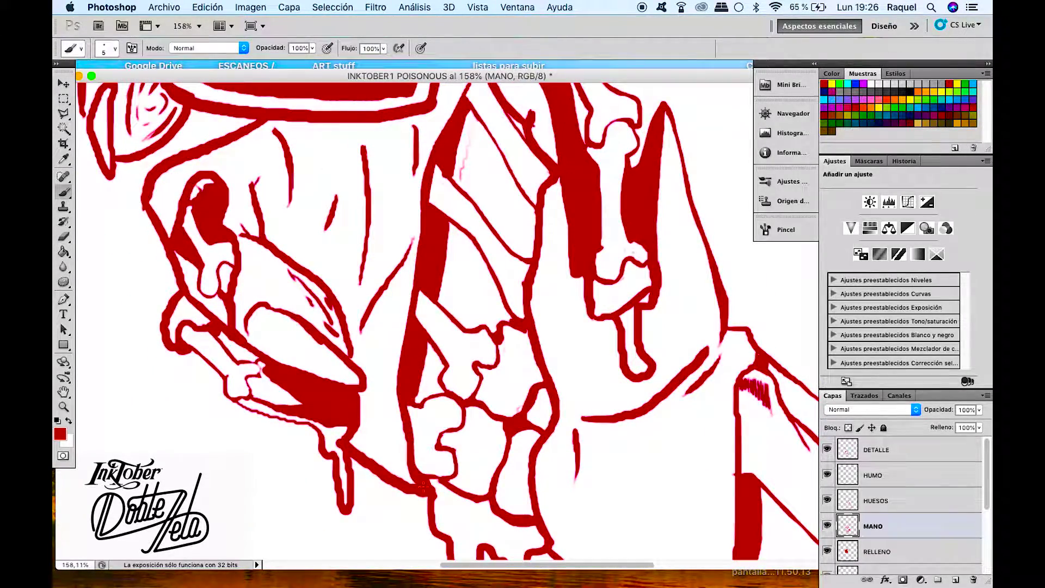
pyautogui.scroll(3, 427, 381)
pyautogui.scroll(-1, 431, 262)
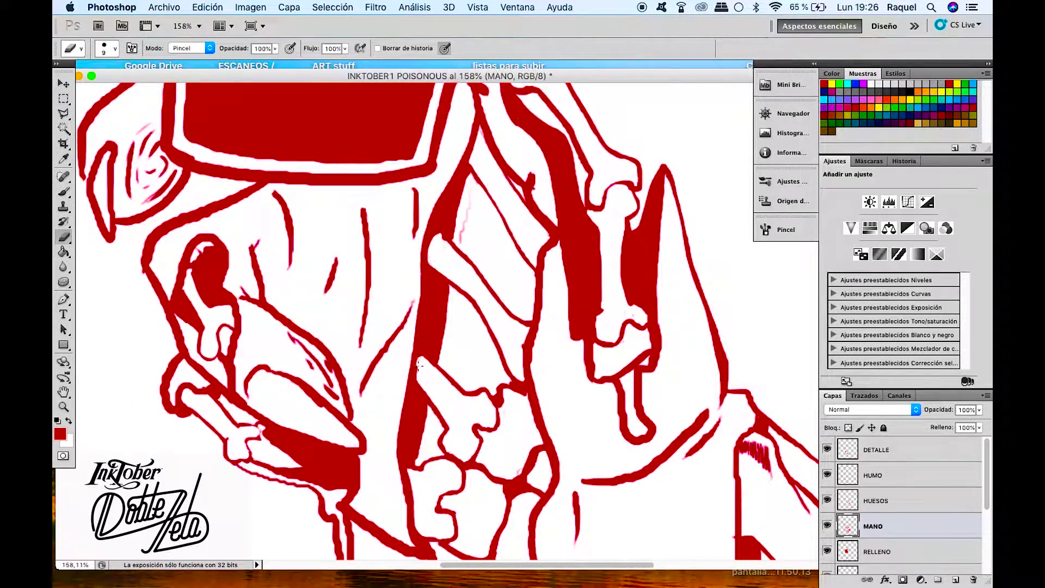
pyautogui.scroll(-2, 474, 253)
pyautogui.press('e')
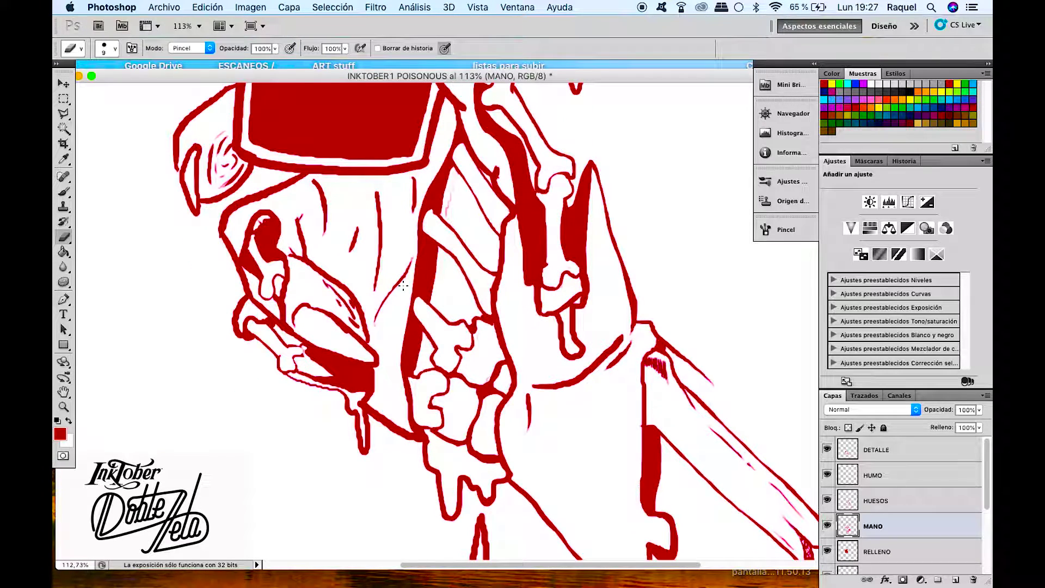
pyautogui.moveTo(381, 305); pyautogui.dragTo(407, 247)
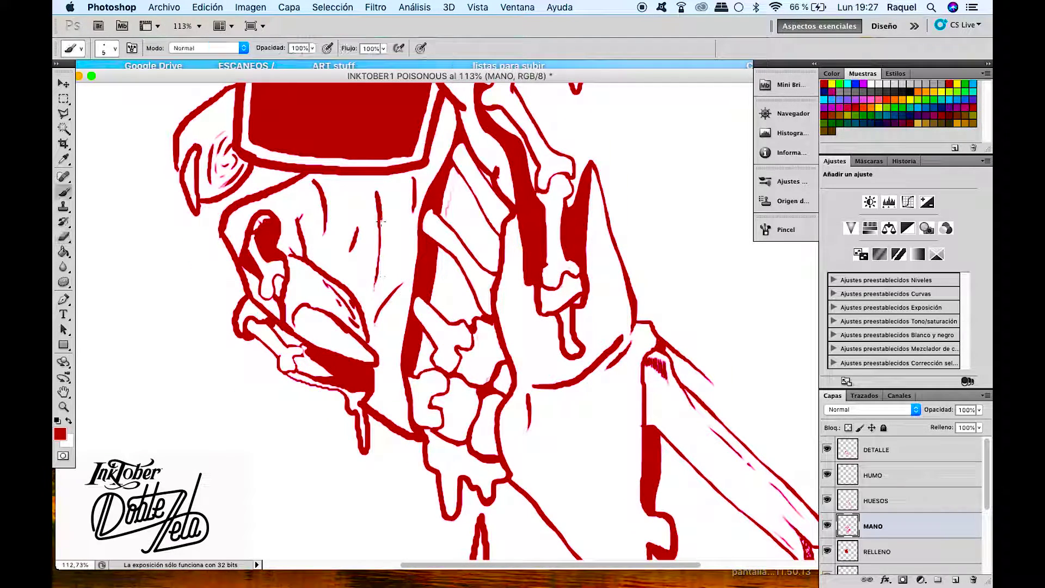
pyautogui.moveTo(380, 191); pyautogui.dragTo(376, 290)
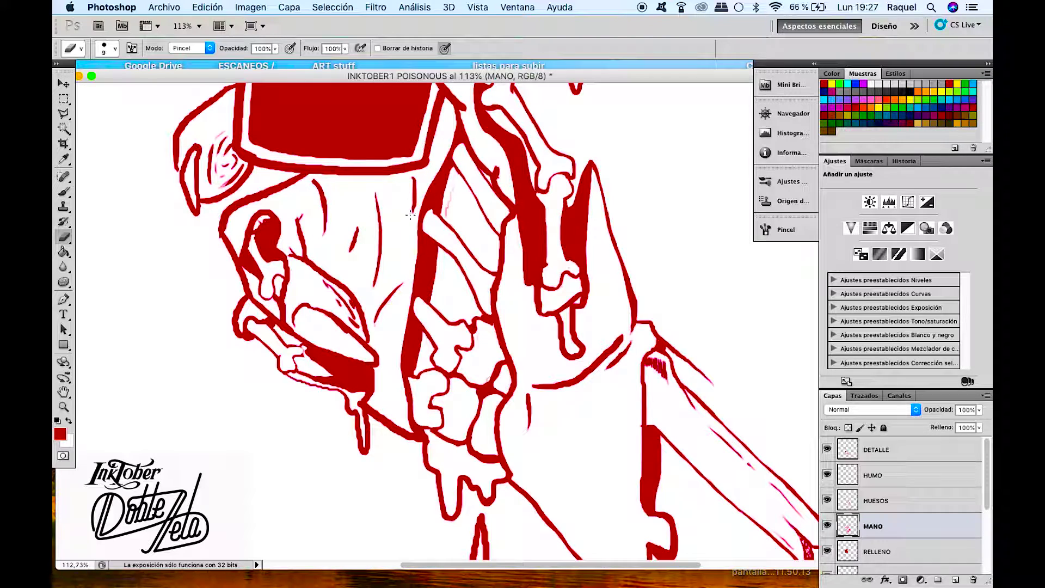
pyautogui.moveTo(353, 233); pyautogui.dragTo(316, 178)
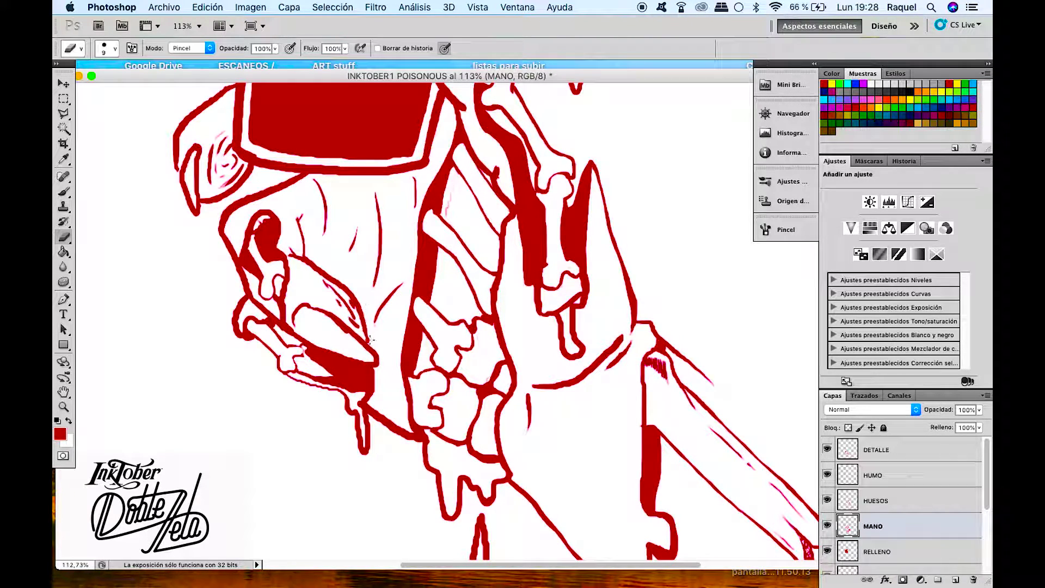
pyautogui.moveTo(358, 294); pyautogui.dragTo(292, 259)
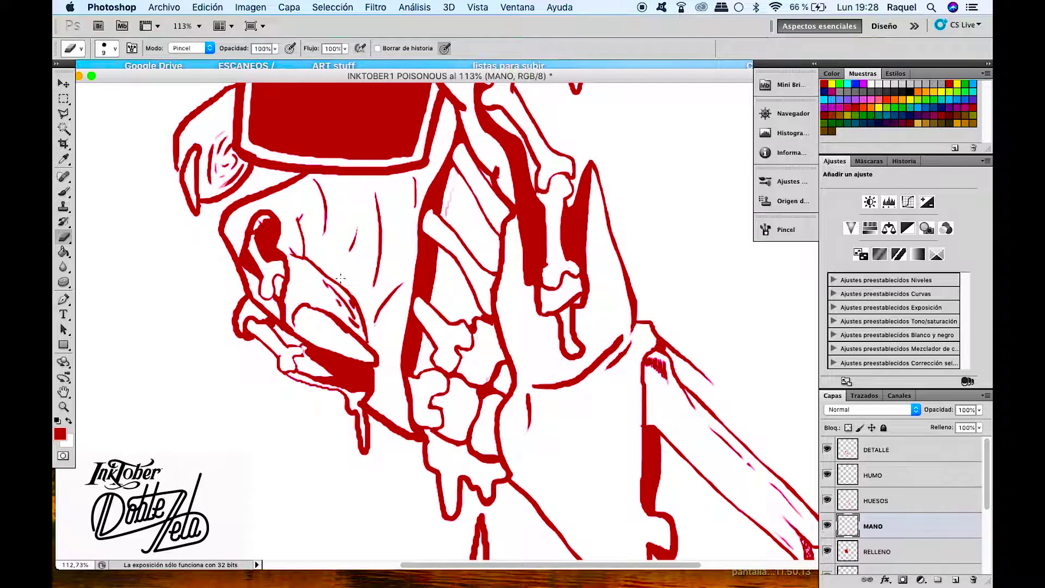
# Paint short red strokes, retrace an outline, and erase leftover line fragments on MANO
pyautogui.press('b')
pyautogui.moveTo(311, 262)
pyautogui.mouseDown()
pyautogui.moveTo(370, 342)
pyautogui.moveTo(329, 268)
pyautogui.mouseUp()
pyautogui.press('e')
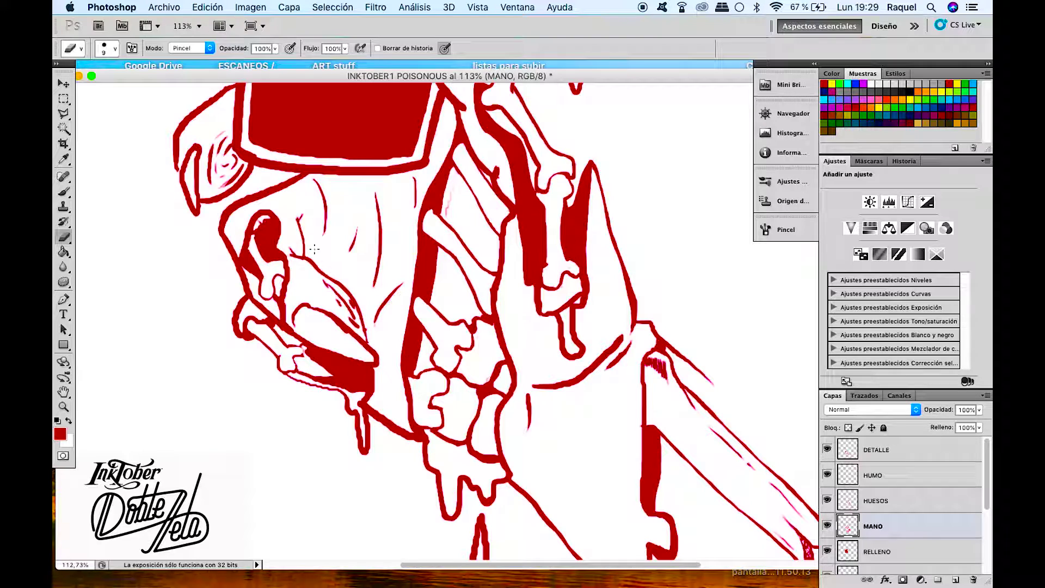
pyautogui.press('b')
pyautogui.moveTo(299, 216); pyautogui.dragTo(296, 249)
pyautogui.moveTo(298, 177); pyautogui.dragTo(242, 343)
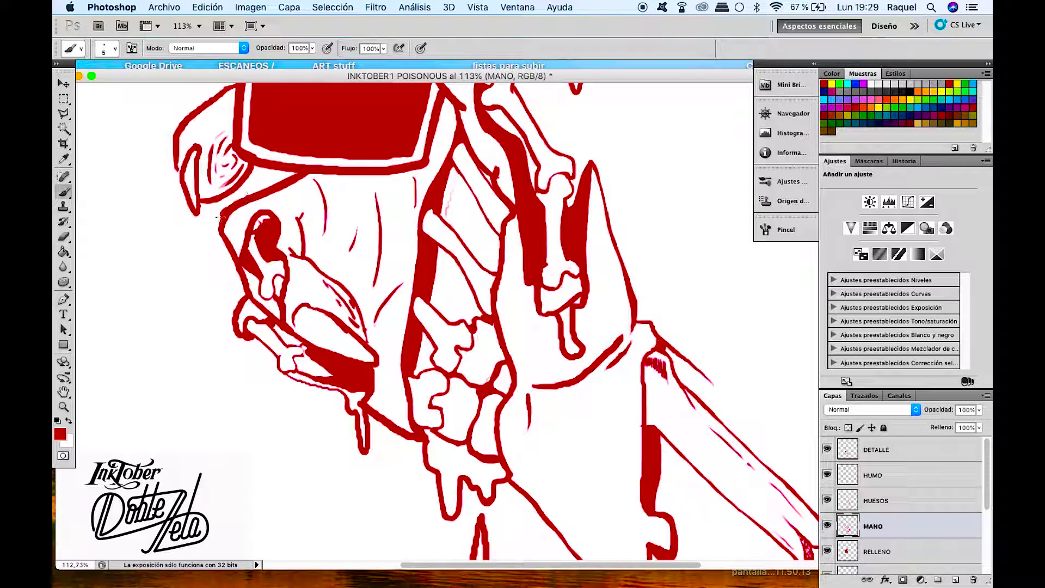
pyautogui.press('e')
pyautogui.moveTo(237, 302)
pyautogui.mouseDown()
pyautogui.moveTo(244, 342)
pyautogui.moveTo(220, 233)
pyautogui.mouseUp()
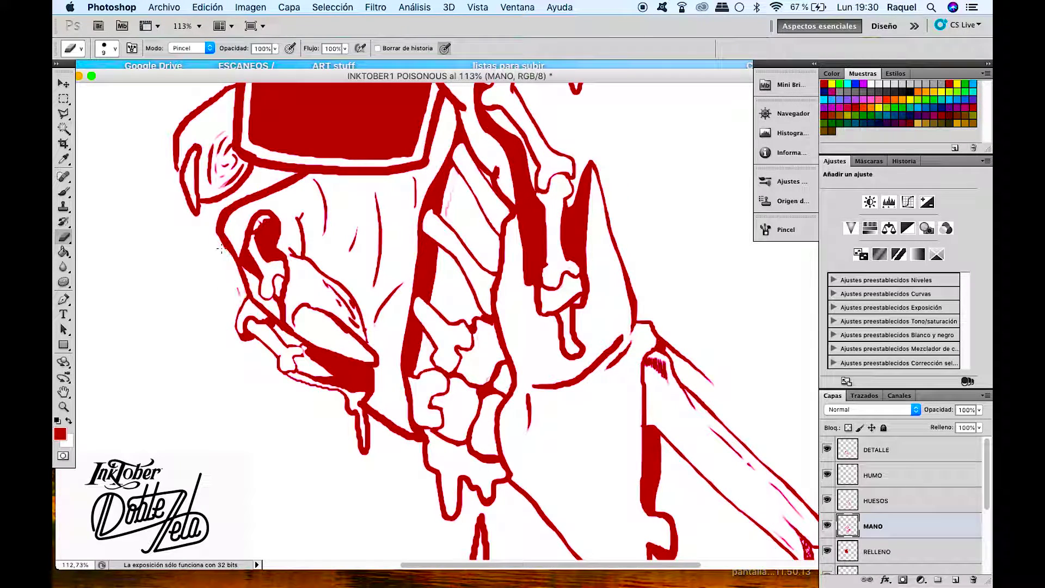
pyautogui.press('b')
pyautogui.press('e')
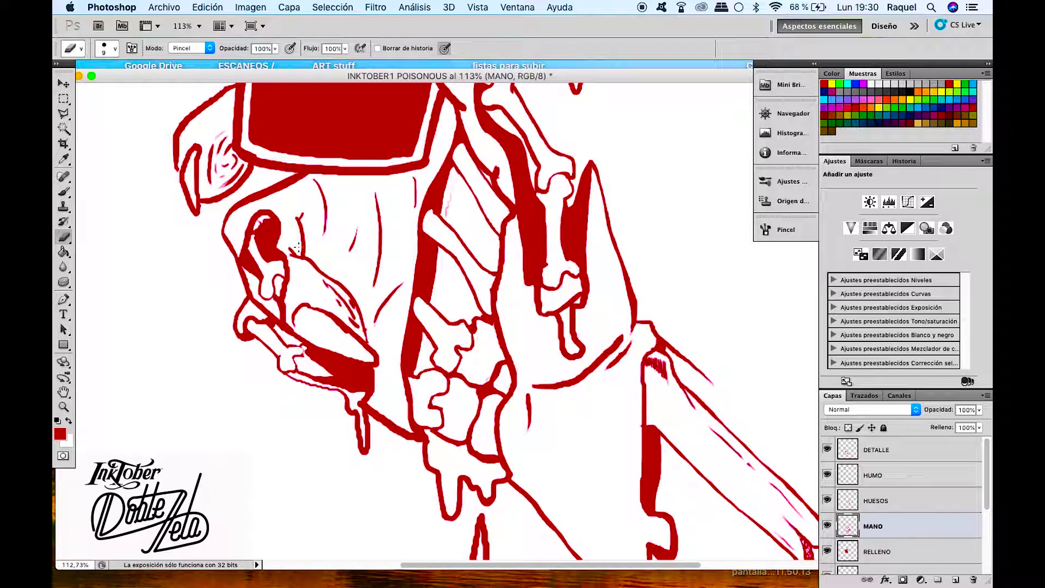
pyautogui.moveTo(340, 330); pyautogui.dragTo(344, 334)
pyautogui.press('b')
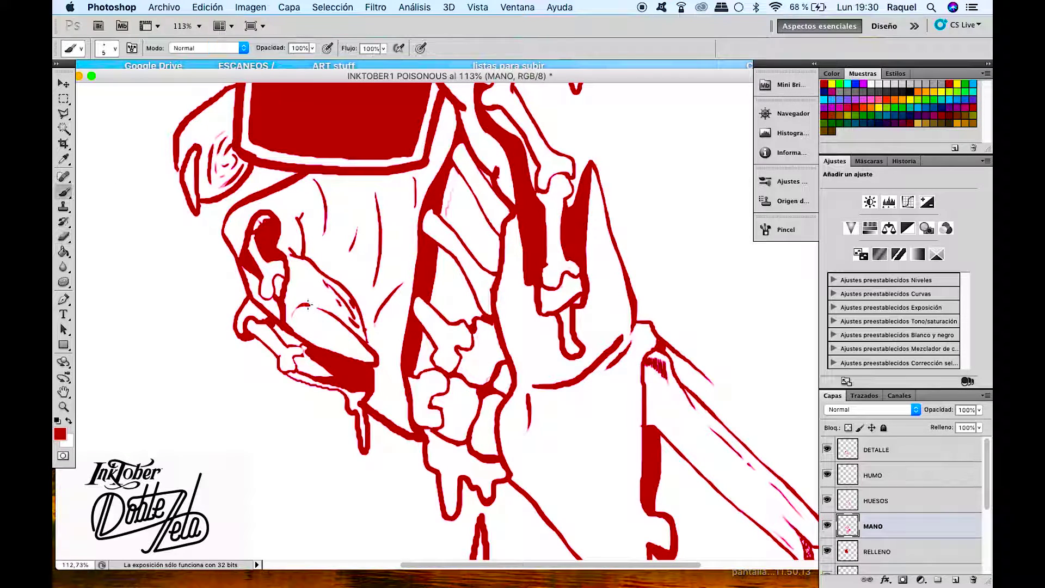
# Trim the thumb's left outline and reshape the oval at the thumb tip
pyautogui.press('e')
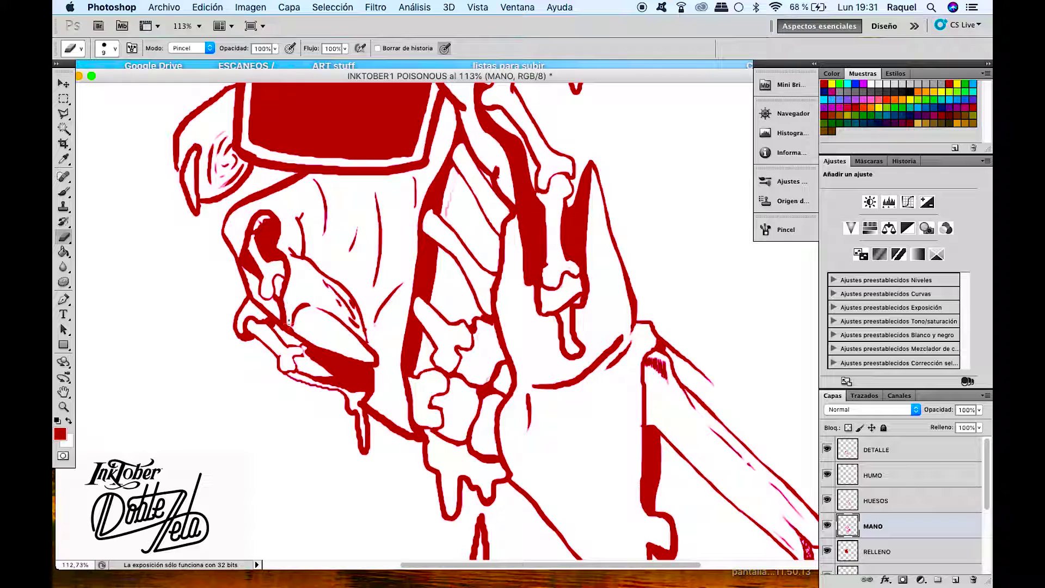
pyautogui.scroll(3, 315, 157)
pyautogui.hscroll(-2, 315, 156)
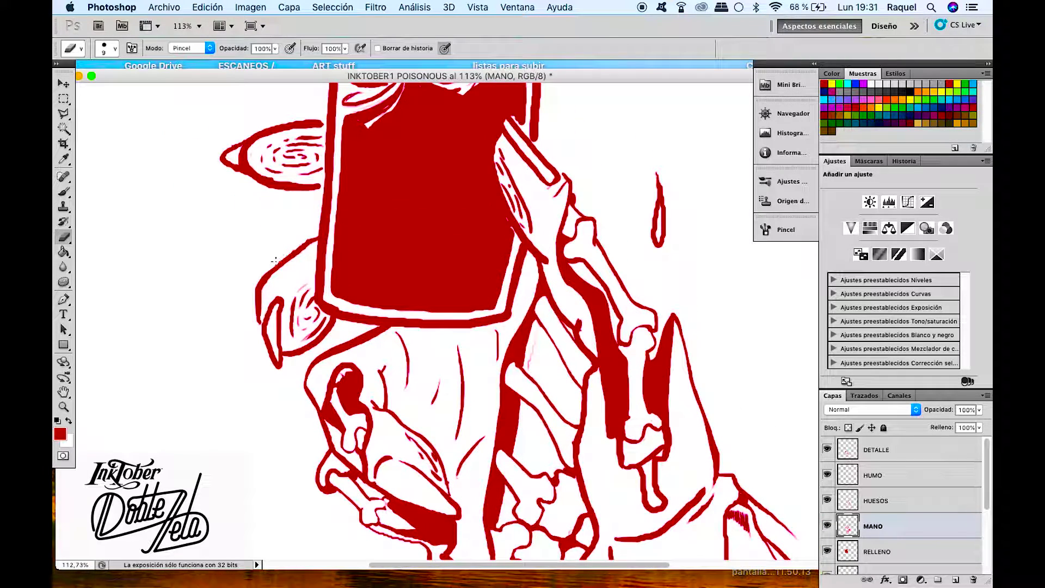
pyautogui.moveTo(252, 292)
pyautogui.mouseDown()
pyautogui.moveTo(284, 314)
pyautogui.moveTo(286, 368)
pyautogui.moveTo(278, 318)
pyautogui.moveTo(275, 367)
pyautogui.mouseUp()
pyautogui.press('b')
pyautogui.press('e')
pyautogui.press('b')
pyautogui.press('e')
pyautogui.moveTo(283, 305)
pyautogui.mouseDown()
pyautogui.moveTo(283, 348)
pyautogui.moveTo(279, 297)
pyautogui.mouseUp()
pyautogui.press('b')
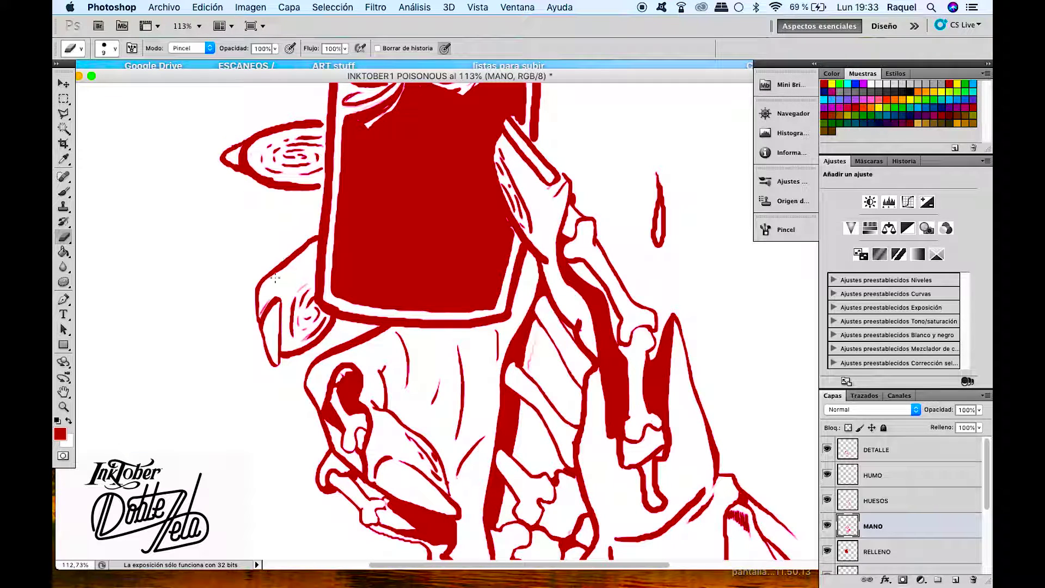
# Retouch and clean the top and left tip of the log's red outline
pyautogui.press('z')
pyautogui.press('e')
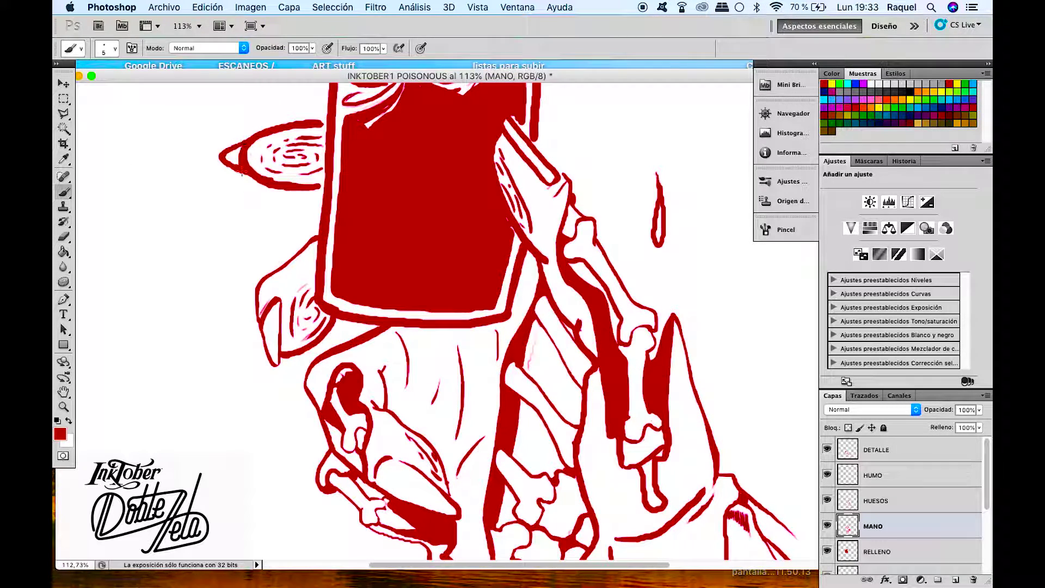
pyautogui.moveTo(220, 144)
pyautogui.mouseDown()
pyautogui.moveTo(239, 166)
pyautogui.moveTo(322, 123)
pyautogui.mouseUp()
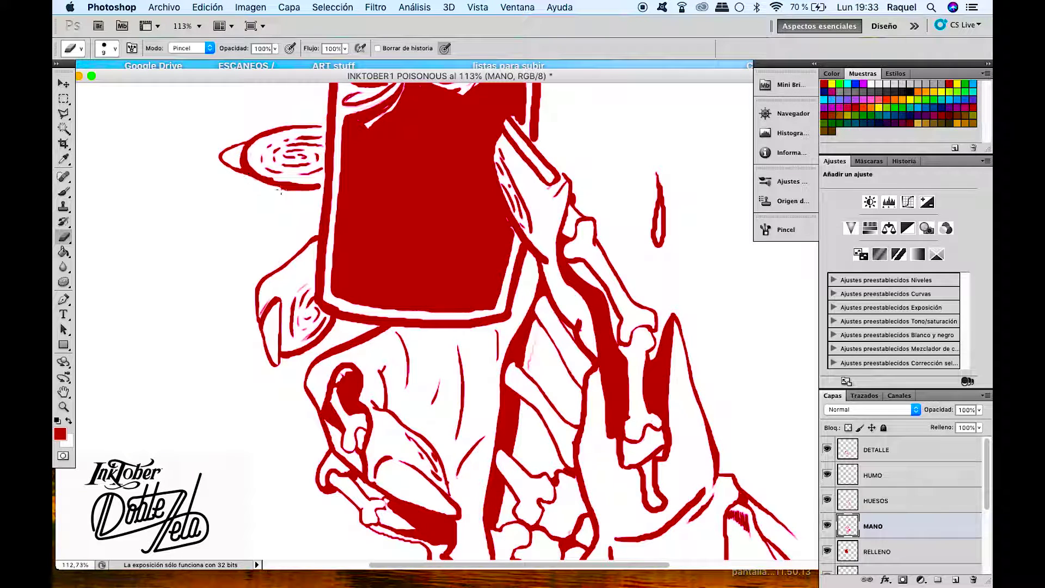
pyautogui.press('b')
pyautogui.press('e')
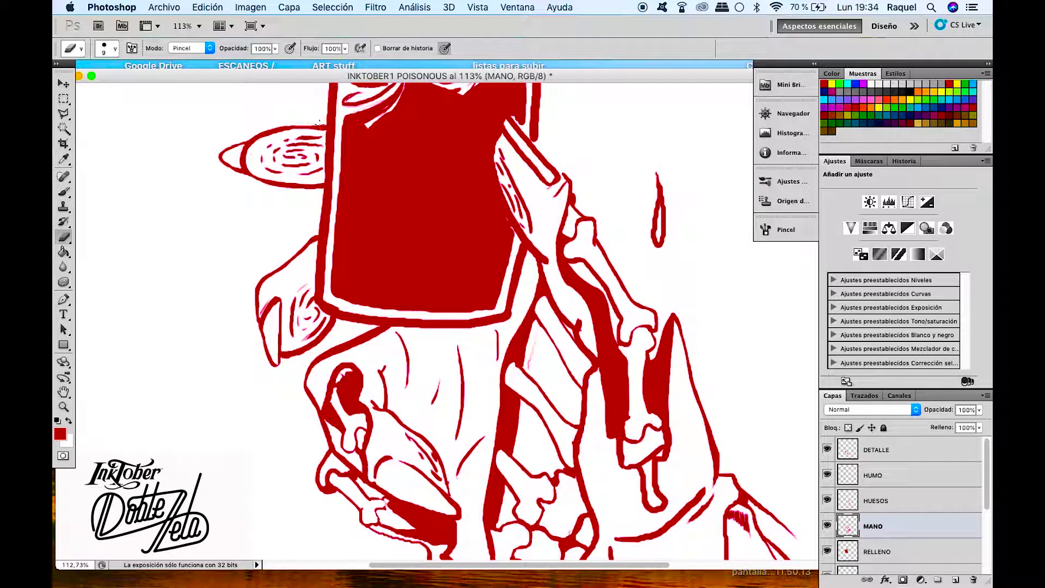
pyautogui.moveTo(324, 126)
pyautogui.mouseDown()
pyautogui.moveTo(272, 133)
pyautogui.moveTo(327, 124)
pyautogui.mouseUp()
pyautogui.press('b')
pyautogui.press('e')
# Erase the stray thin red line at the lower right of the hand
pyautogui.press('b')
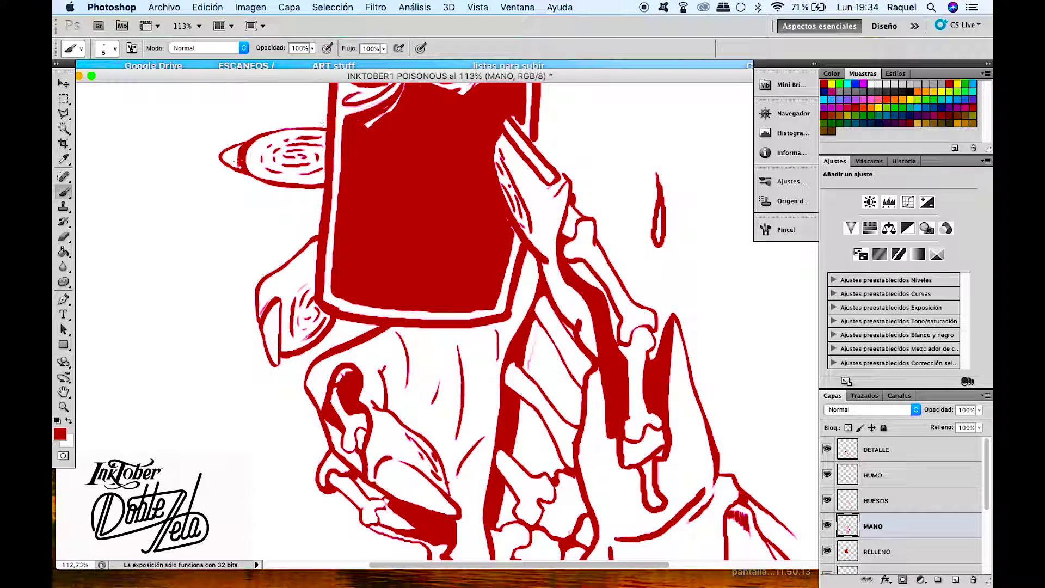
pyautogui.scroll(3, 208, 205)
pyautogui.hscroll(5, 208, 205)
pyautogui.press('e')
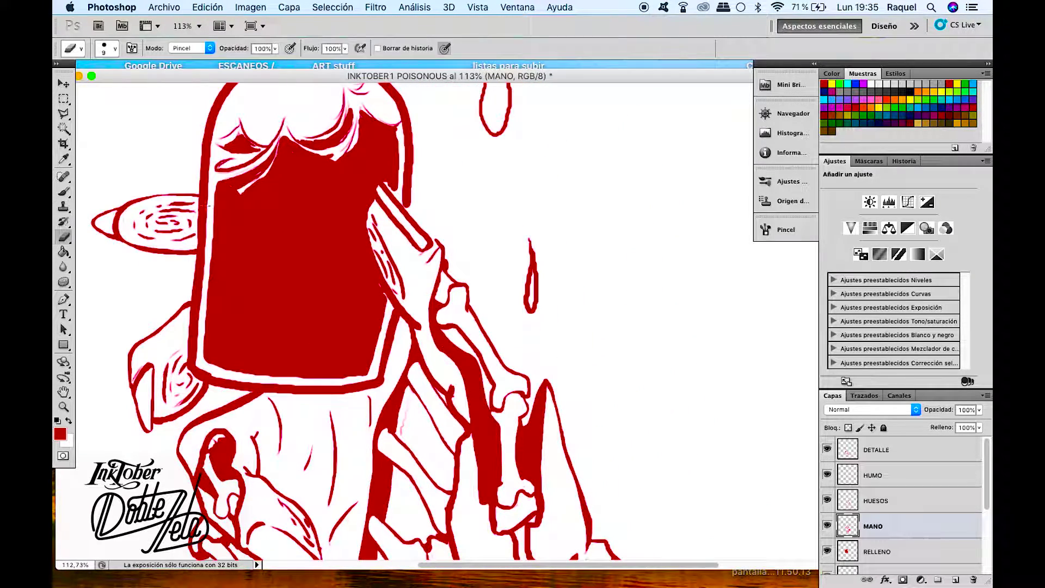
pyautogui.scroll(-5, 479, 410)
pyautogui.hscroll(1, 479, 409)
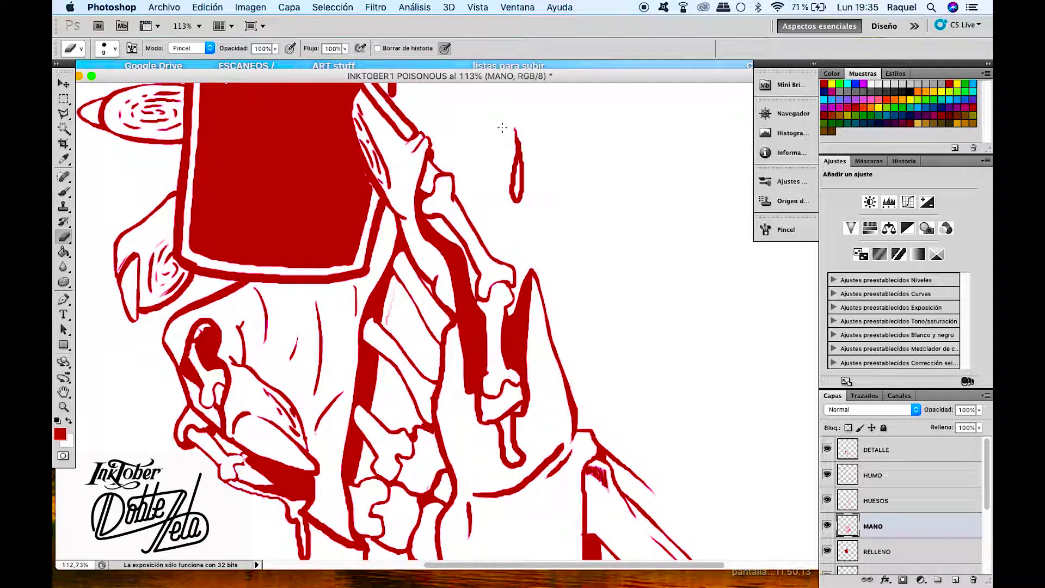
pyautogui.scroll(-5, 381, 238)
pyautogui.hscroll(2, 381, 238)
pyautogui.scroll(-5, 381, 238)
pyautogui.hscroll(-1, 413, 244)
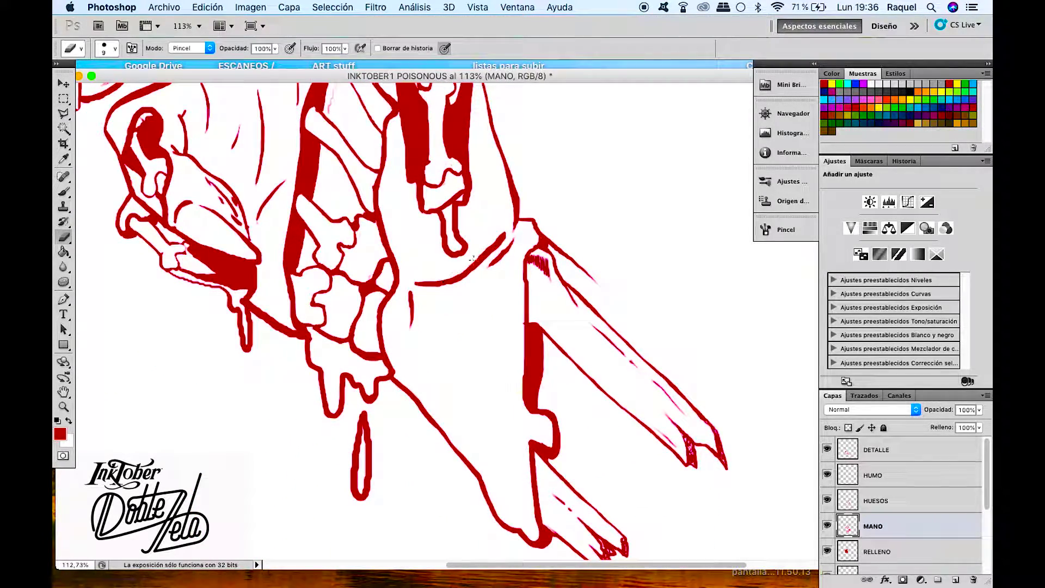
pyautogui.moveTo(597, 282); pyautogui.dragTo(555, 243)
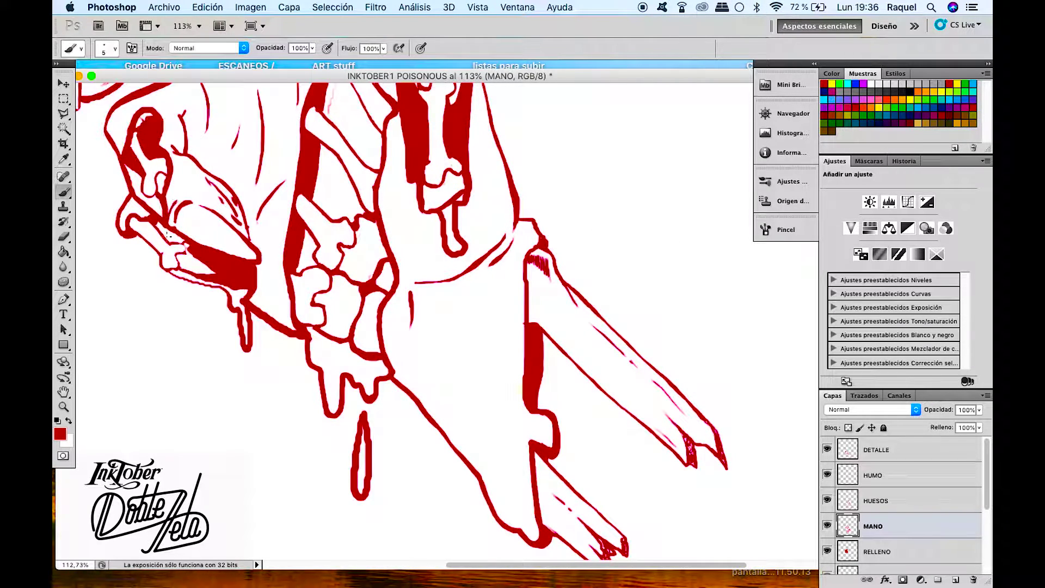
pyautogui.scroll(3, 163, 190)
pyautogui.hscroll(-2, 163, 191)
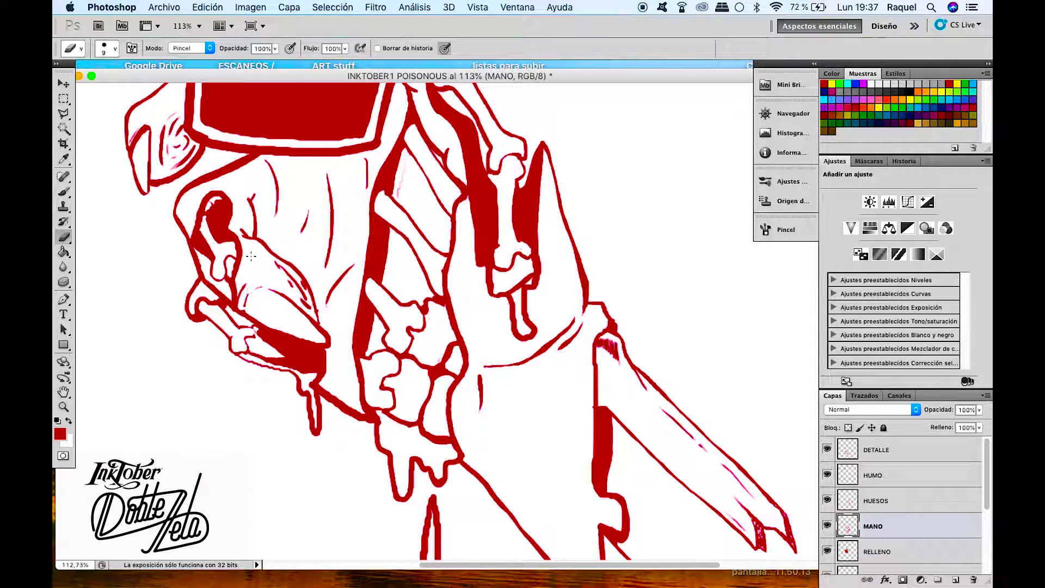
# Paint over the white gap along the knuckle's inner edge
pyautogui.press('b')
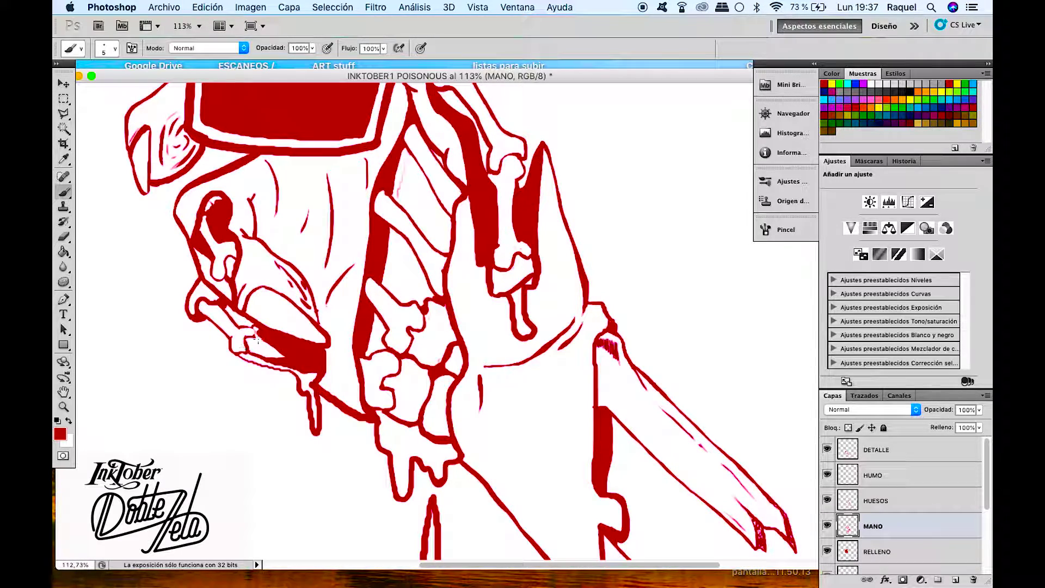
pyautogui.press('e')
pyautogui.scroll(-3, 181, 241)
pyautogui.scroll(3, 181, 241)
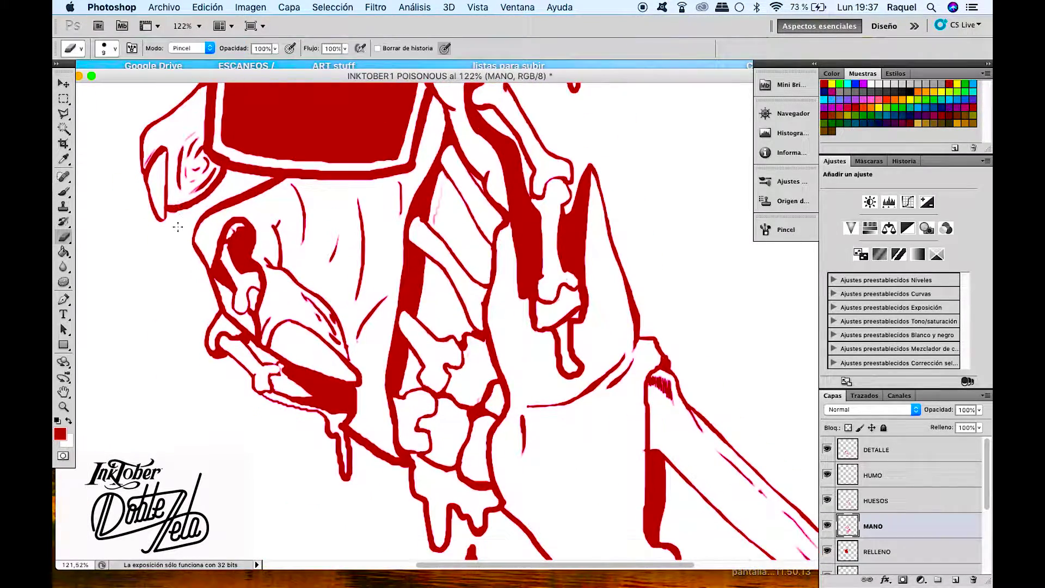
pyautogui.press('b')
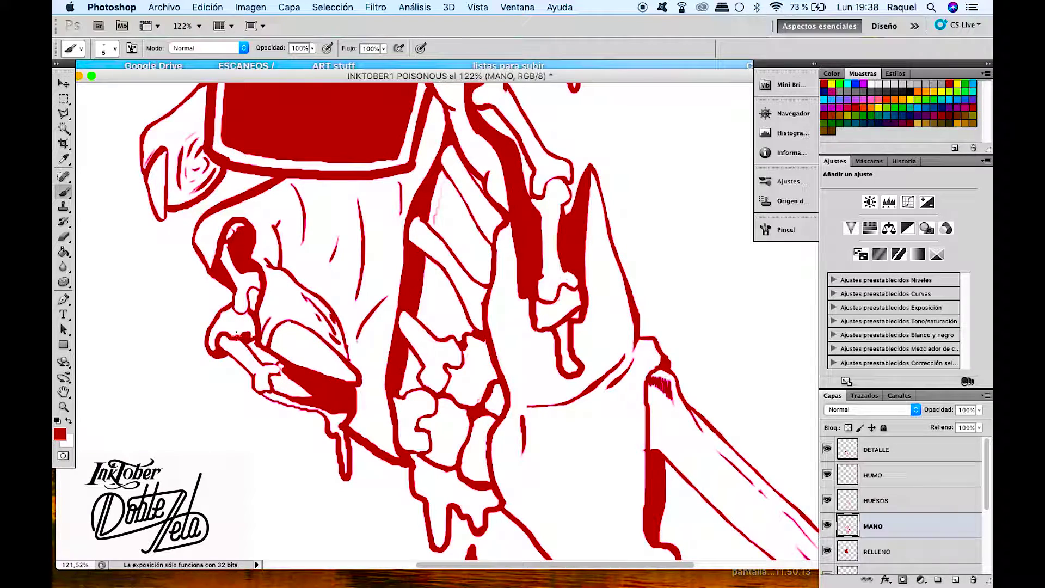
pyautogui.scroll(1, 187, 359)
pyautogui.moveTo(200, 348); pyautogui.dragTo(220, 294)
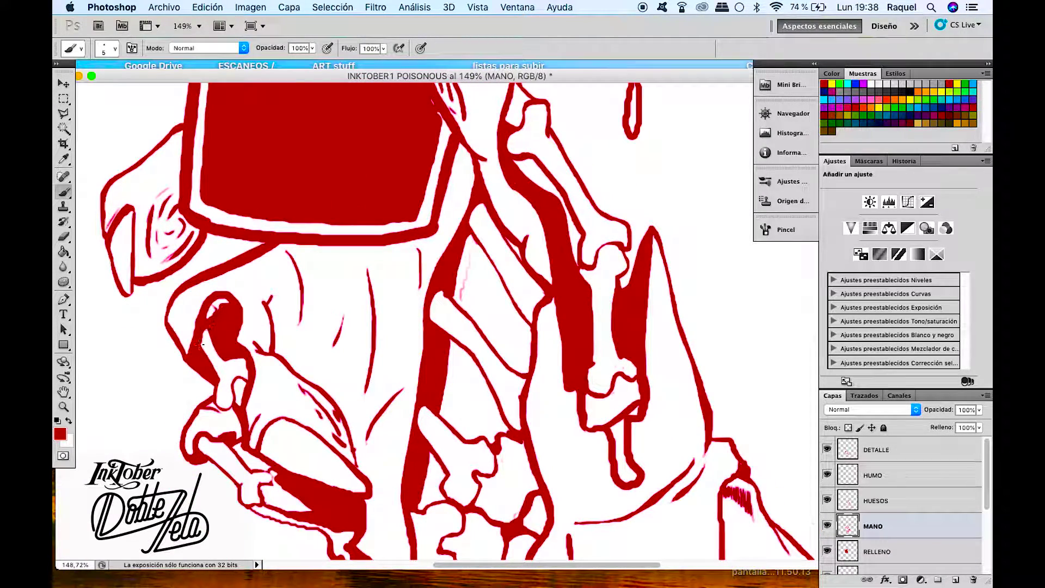
pyautogui.scroll(-3, 326, 406)
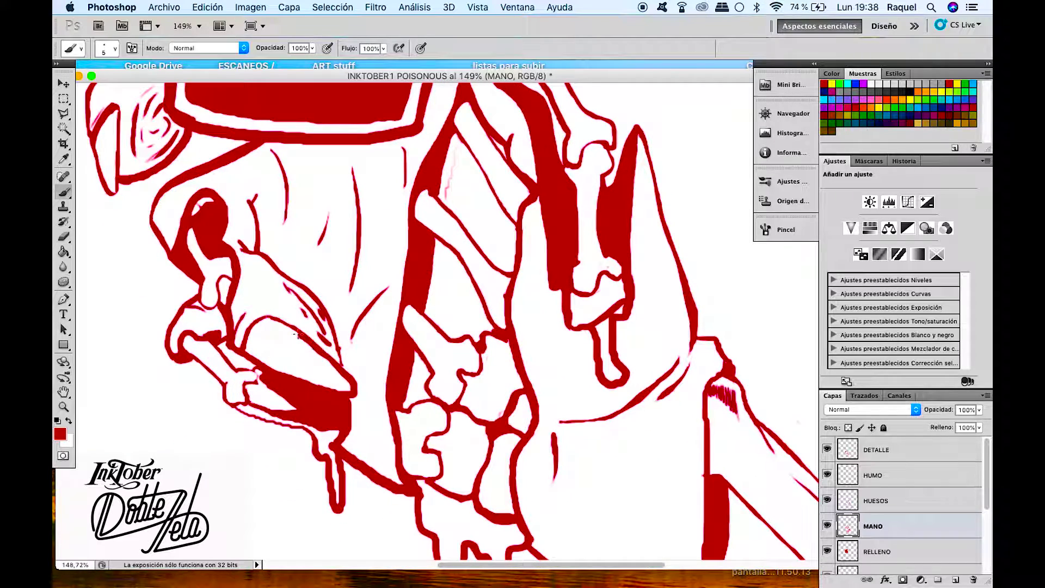
# Touch up the thin red line on the palm
pyautogui.press('e')
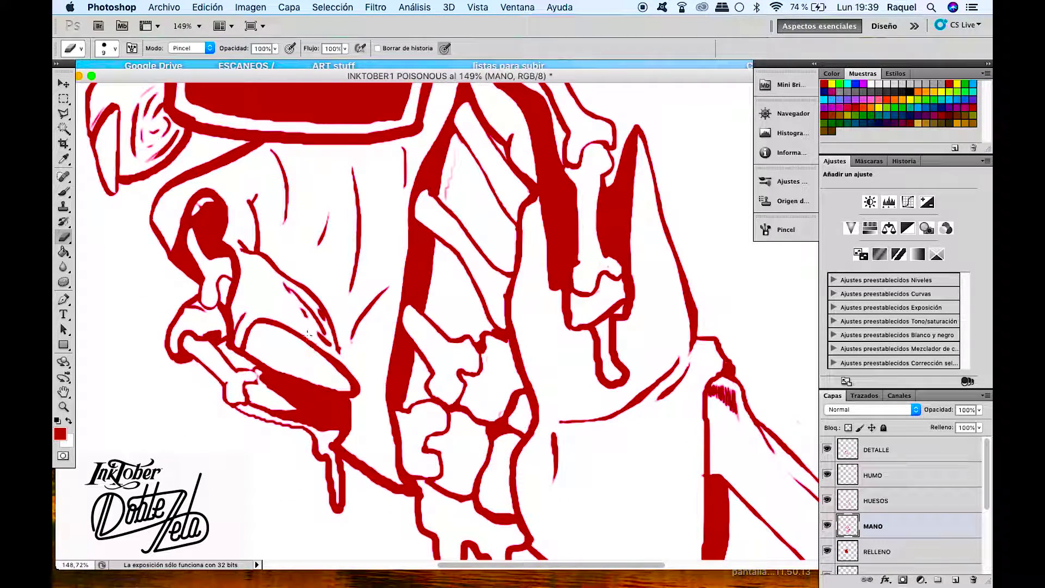
pyautogui.press('b')
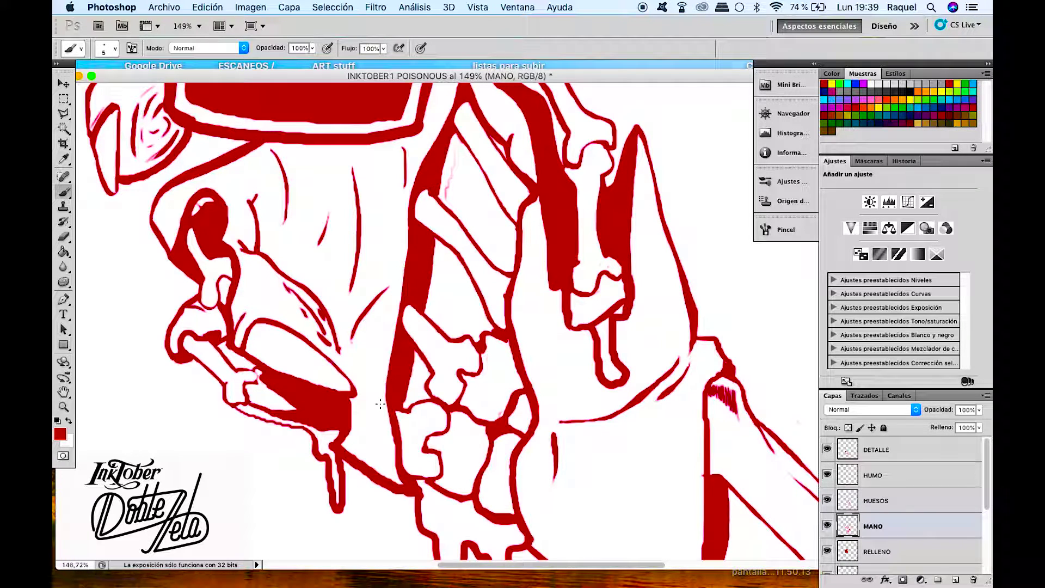
pyautogui.press('e')
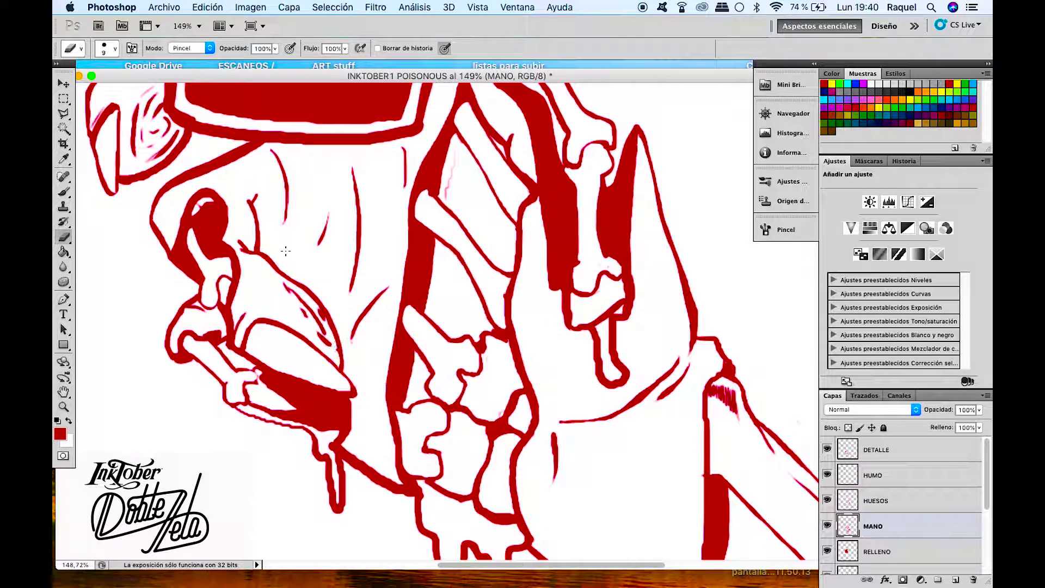
pyautogui.moveTo(283, 180); pyautogui.dragTo(285, 224)
pyautogui.press('b')
pyautogui.press('e')
pyautogui.moveTo(272, 150); pyautogui.dragTo(283, 228)
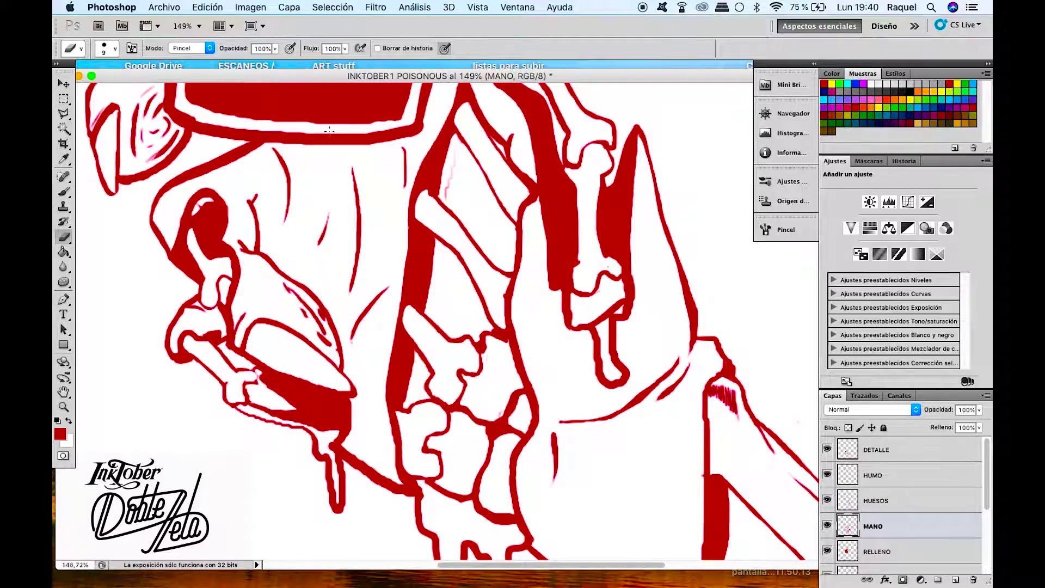
pyautogui.hscroll(-5, 329, 130)
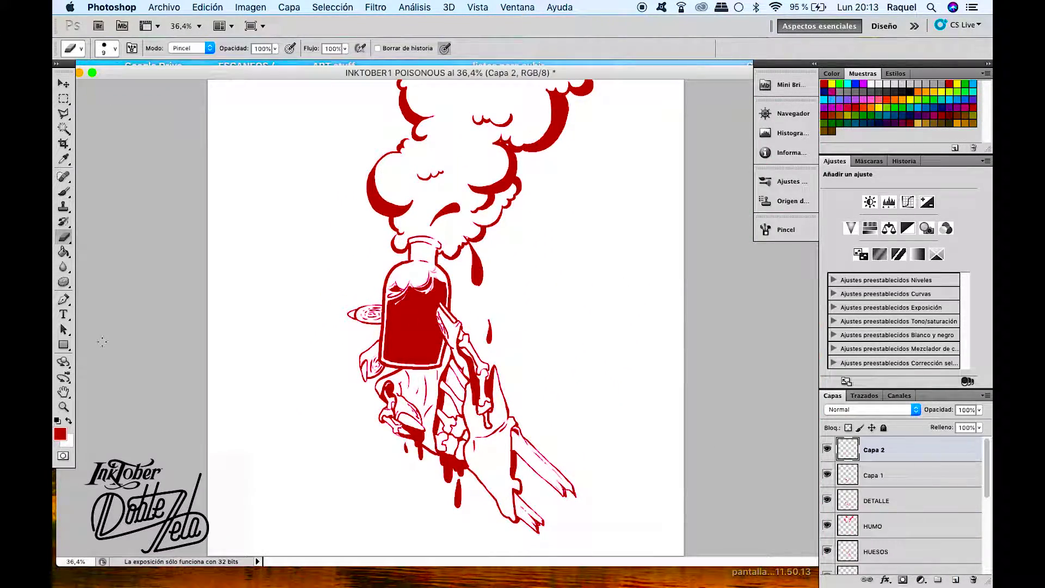
# With the brush active, hide the Capa 2 layer using its eye icon
pyautogui.press('b')
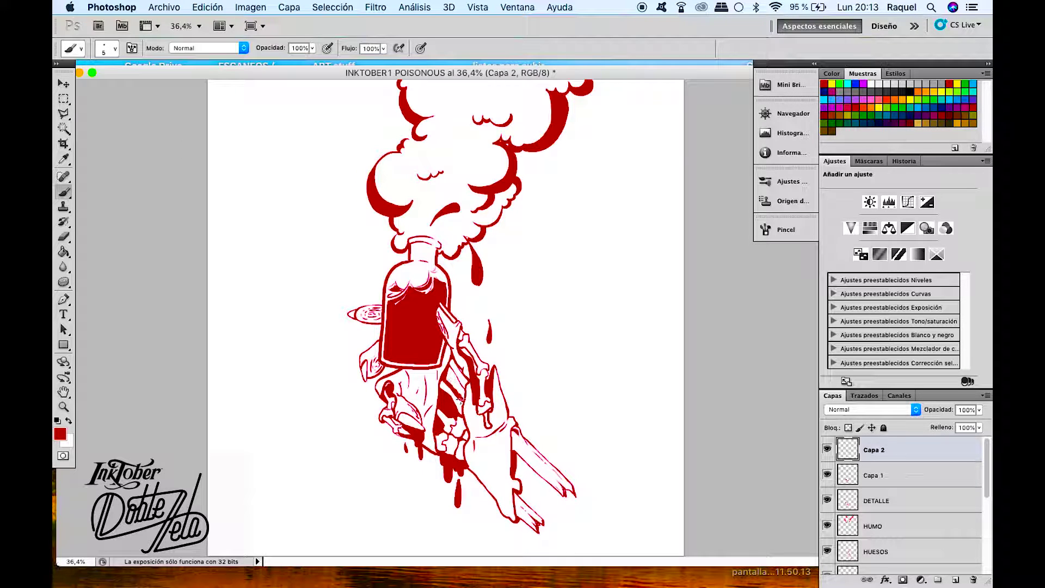
pyautogui.scroll(-3, 573, 345)
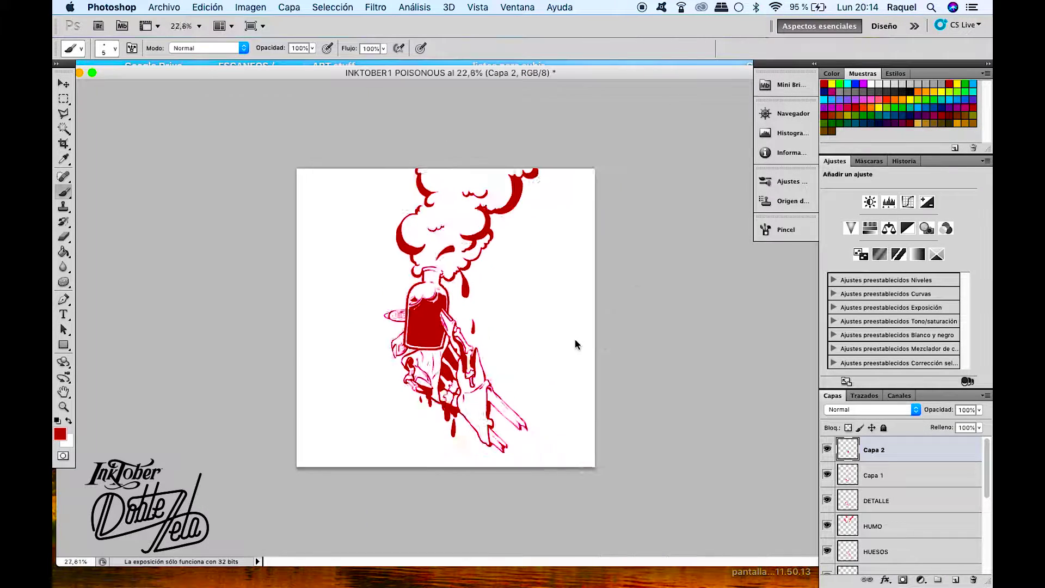
pyautogui.click(827, 450)
pyautogui.click(827, 449)
pyautogui.click(827, 450)
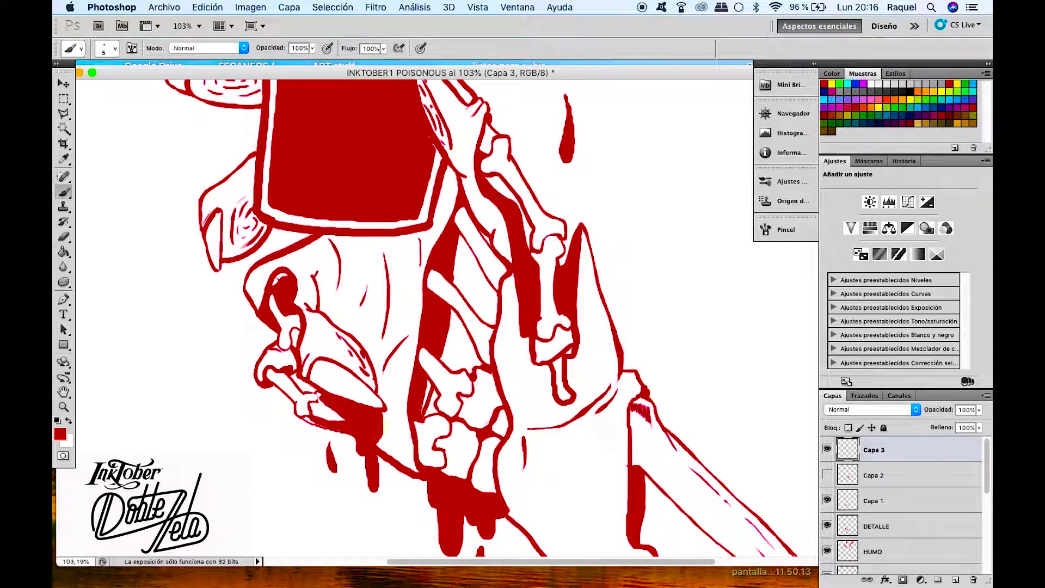
# Zoom in and out to bring the whole drawing into view
pyautogui.scroll(-5, 452, 306)
pyautogui.scroll(3, 463, 327)
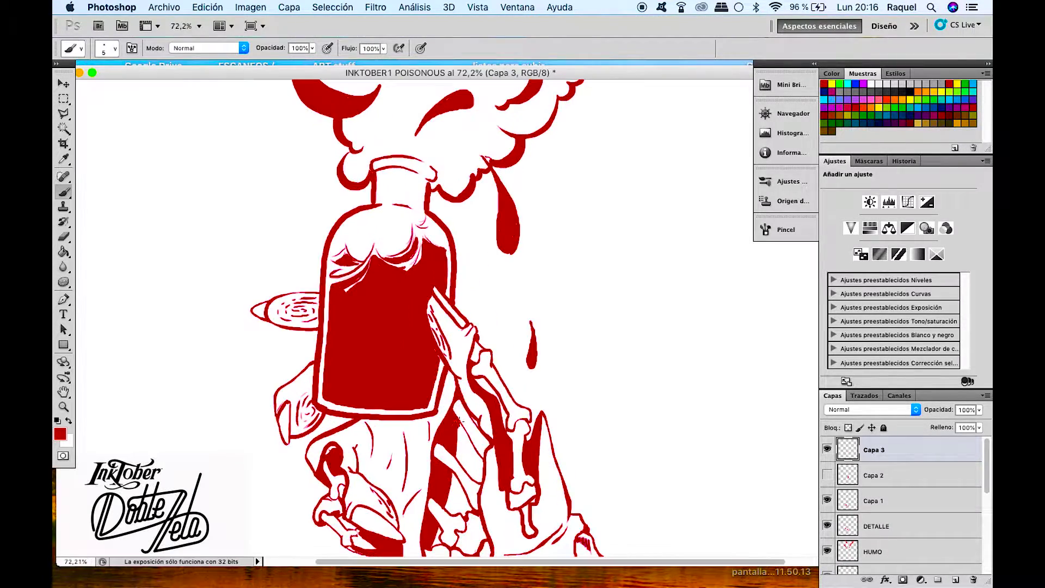
pyautogui.scroll(-5, 490, 393)
pyautogui.scroll(4, 490, 393)
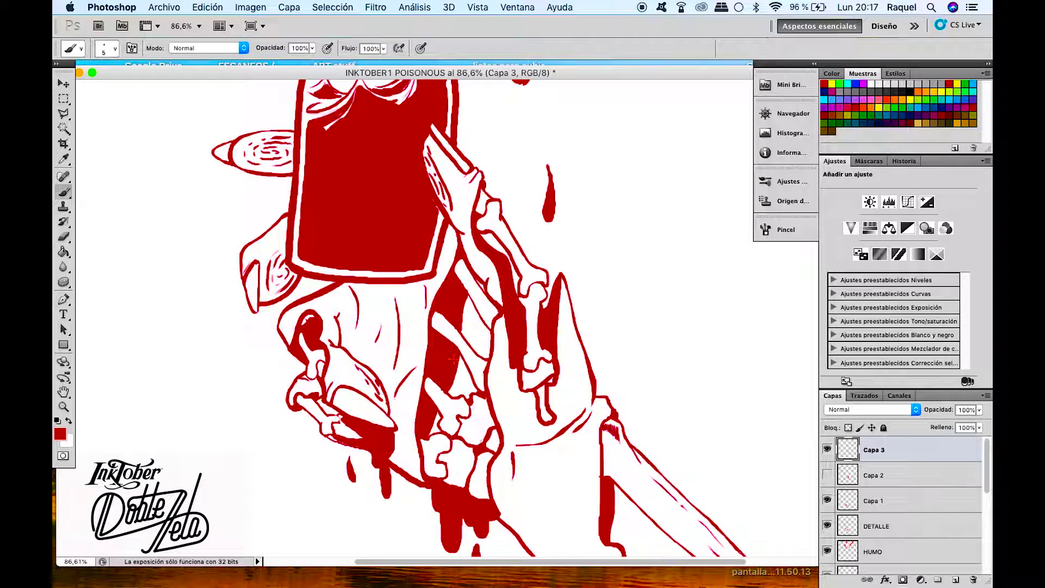
pyautogui.scroll(-3, 453, 405)
pyautogui.scroll(3, 453, 405)
pyautogui.scroll(-4, 453, 406)
pyautogui.scroll(2, 453, 405)
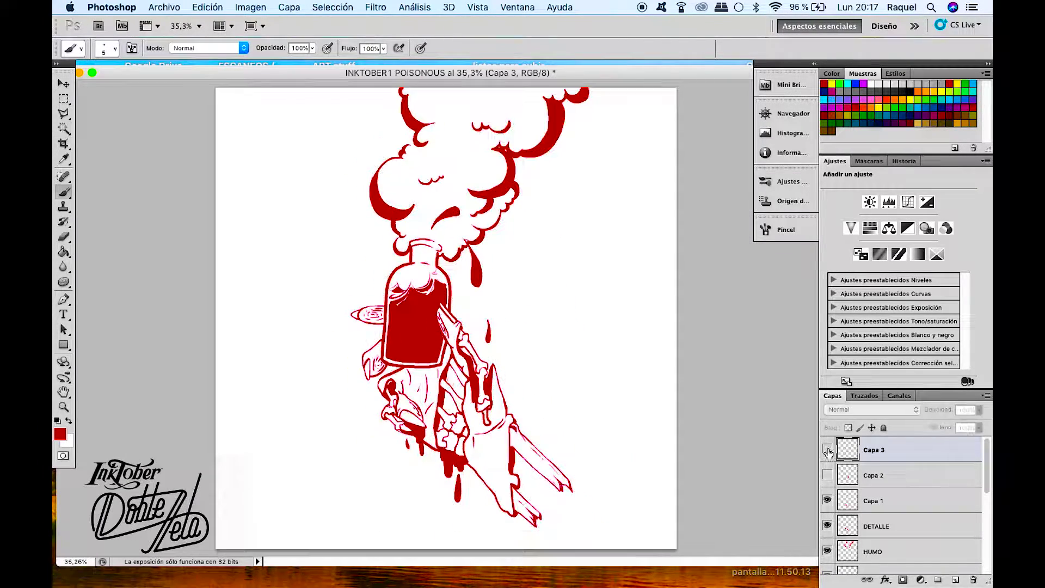
pyautogui.scroll(-5, 871, 501)
# Select the ink layers together and merge them with Combinar capas
pyautogui.keyDown('shift'); pyautogui.click(876, 485); pyautogui.keyUp('shift')
pyautogui.moveTo(876, 485)
pyautogui.mouseDown()
pyautogui.moveTo(783, 560)
pyautogui.moveTo(871, 545)
pyautogui.mouseUp()
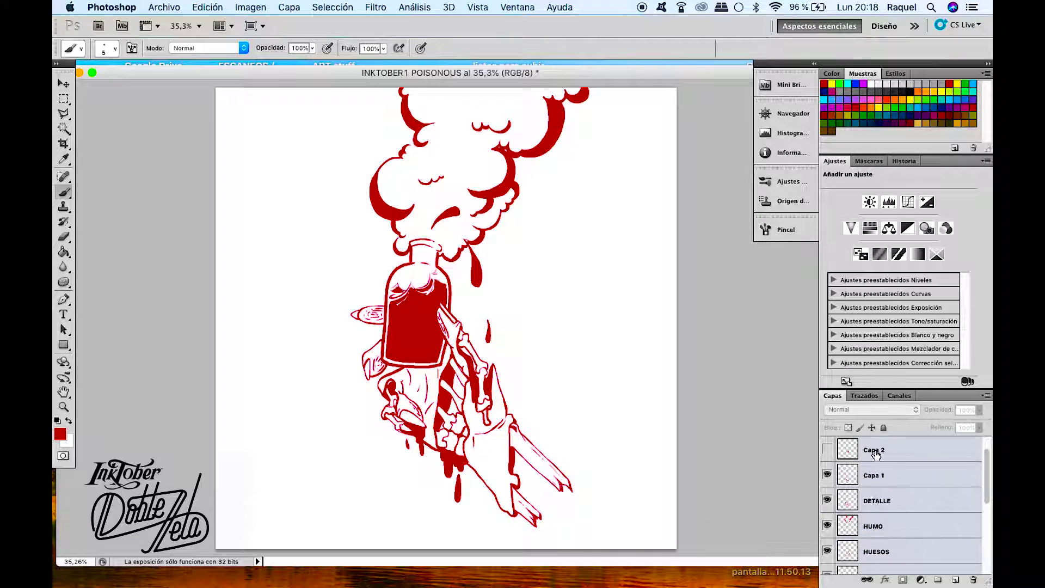
pyautogui.scroll(3, 883, 490)
pyautogui.click(883, 475)
pyautogui.scroll(2, 883, 490)
pyautogui.rightClick(872, 528)
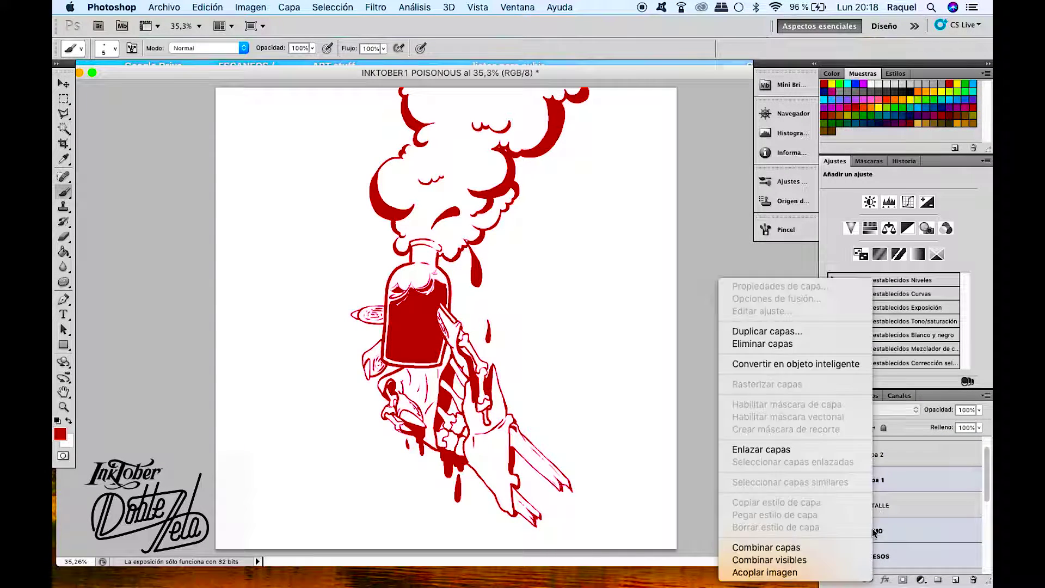
pyautogui.click(880, 551)
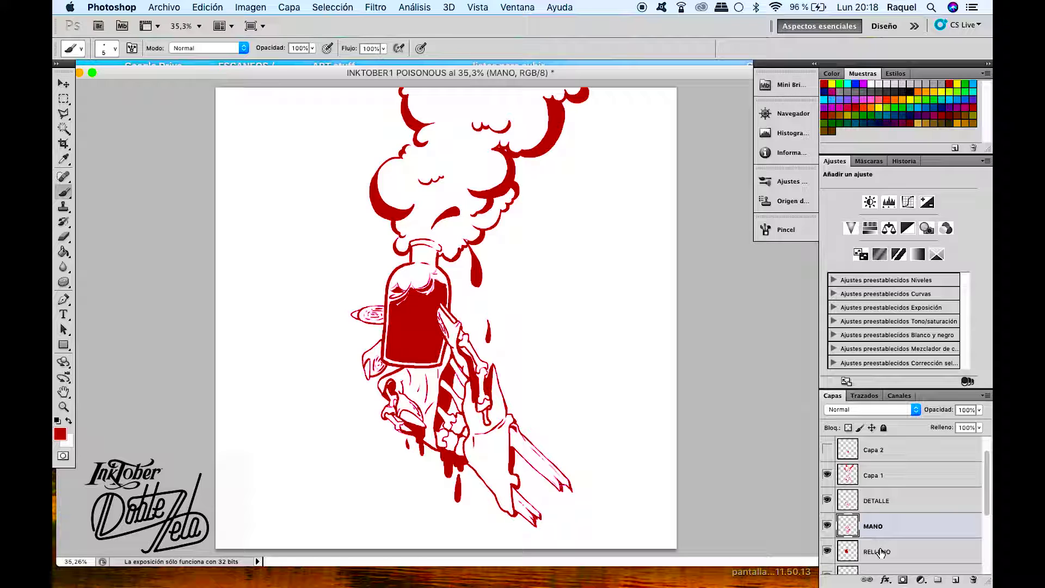
# Select the RELLENO layer and zoom in on the bottle
pyautogui.scroll(-3, 876, 539)
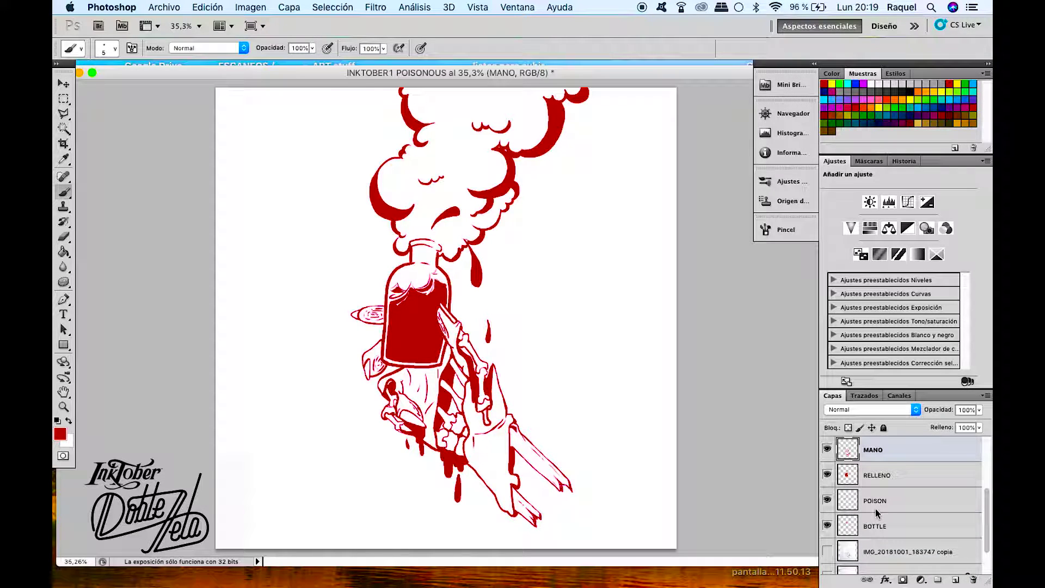
pyautogui.scroll(2, 871, 490)
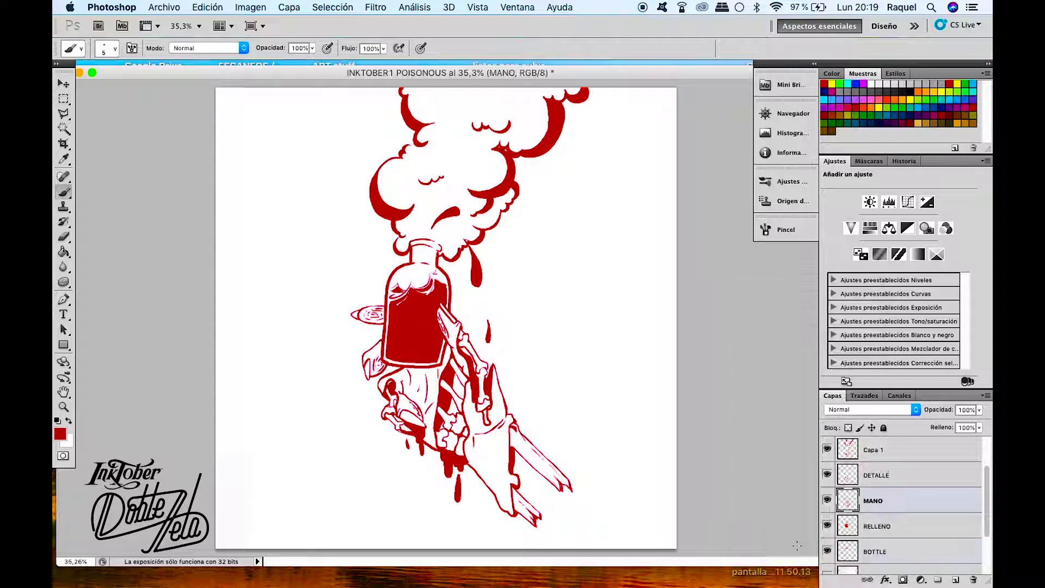
pyautogui.scroll(2, 883, 517)
pyautogui.scroll(-2, 882, 517)
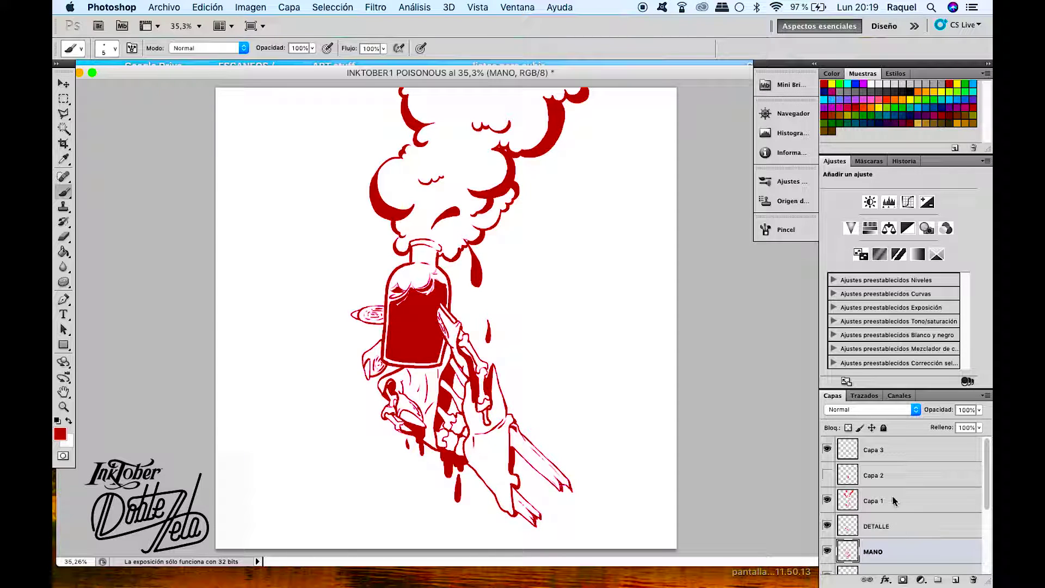
pyautogui.click(876, 526)
pyautogui.scroll(5, 412, 286)
# Erase stray red near the bottle's neck and paint red into the white gaps
pyautogui.press('e')
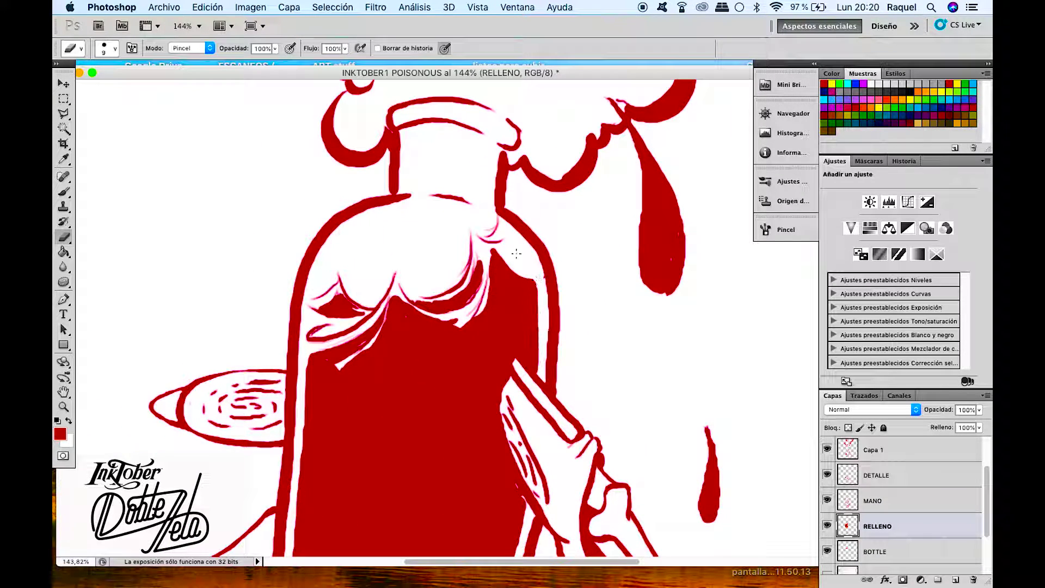
pyautogui.moveTo(504, 265)
pyautogui.mouseDown()
pyautogui.moveTo(477, 306)
pyautogui.moveTo(392, 302)
pyautogui.mouseUp()
pyautogui.press('b')
pyautogui.moveTo(327, 321)
pyautogui.mouseDown()
pyautogui.moveTo(374, 351)
pyautogui.moveTo(362, 353)
pyautogui.mouseUp()
pyautogui.moveTo(395, 279)
pyautogui.mouseDown()
pyautogui.moveTo(393, 294)
pyautogui.moveTo(327, 327)
pyautogui.moveTo(332, 288)
pyautogui.moveTo(364, 319)
pyautogui.mouseUp()
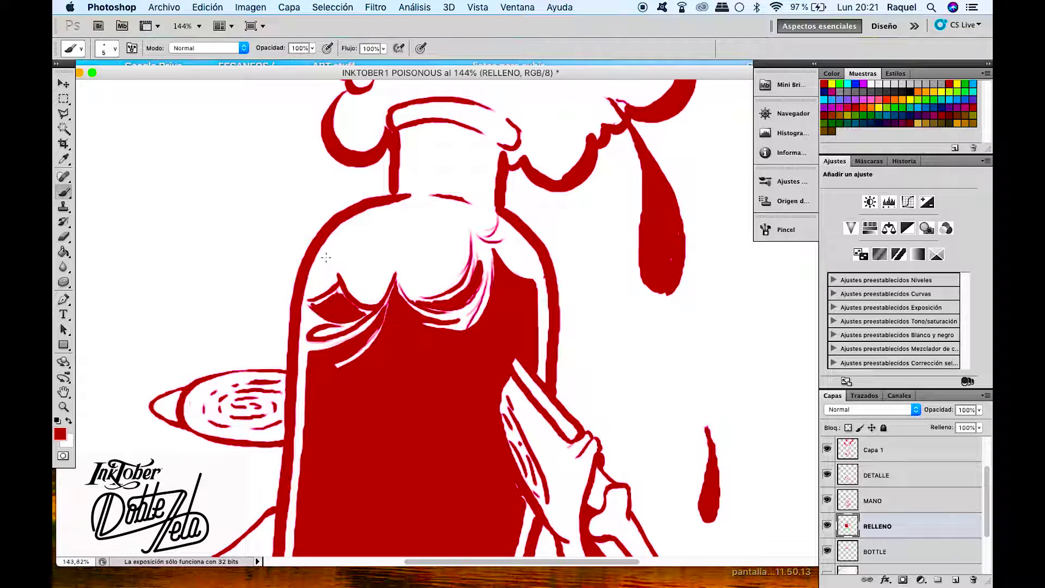
# Clean the fill along the bottle's left line and touch up red near the neck and right edge
pyautogui.press('e')
pyautogui.moveTo(318, 291); pyautogui.dragTo(362, 310)
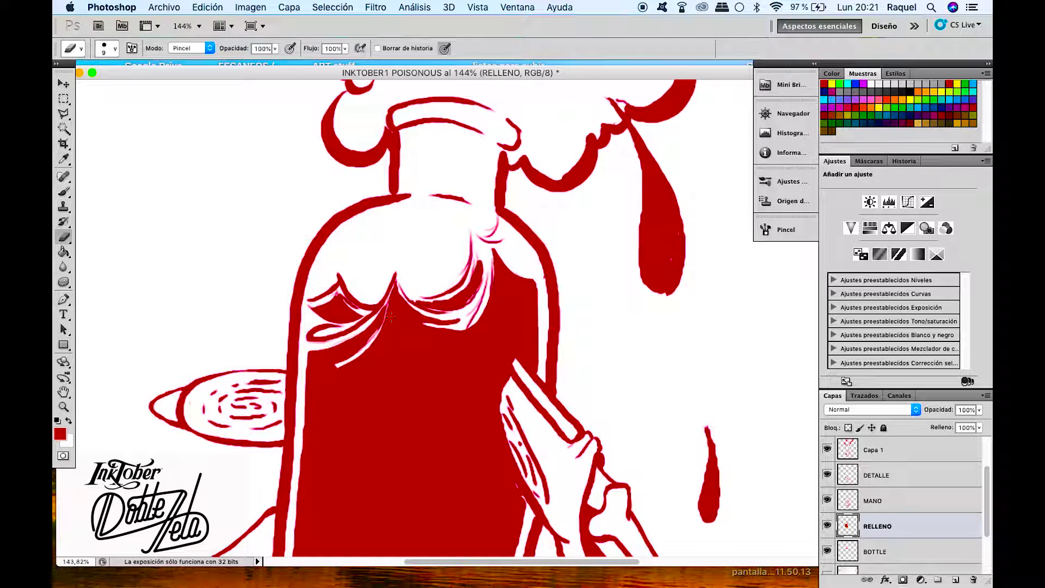
pyautogui.press('b')
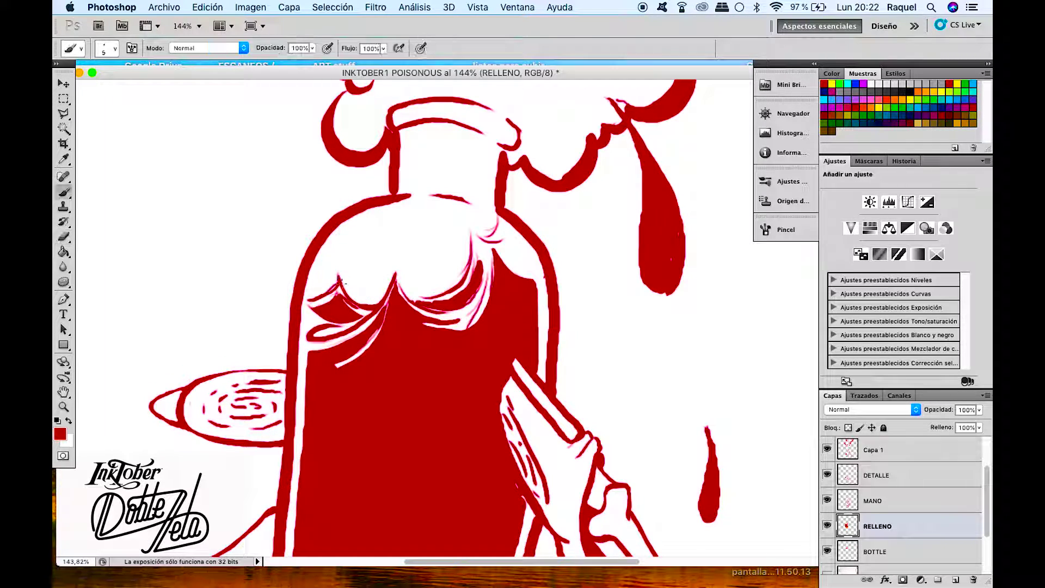
pyautogui.moveTo(419, 299)
pyautogui.mouseDown()
pyautogui.moveTo(468, 280)
pyautogui.moveTo(465, 231)
pyautogui.moveTo(495, 223)
pyautogui.moveTo(522, 263)
pyautogui.moveTo(547, 277)
pyautogui.mouseUp()
pyautogui.press('e')
pyautogui.press('h')
pyautogui.press('b')
pyautogui.moveTo(457, 256); pyautogui.dragTo(430, 354)
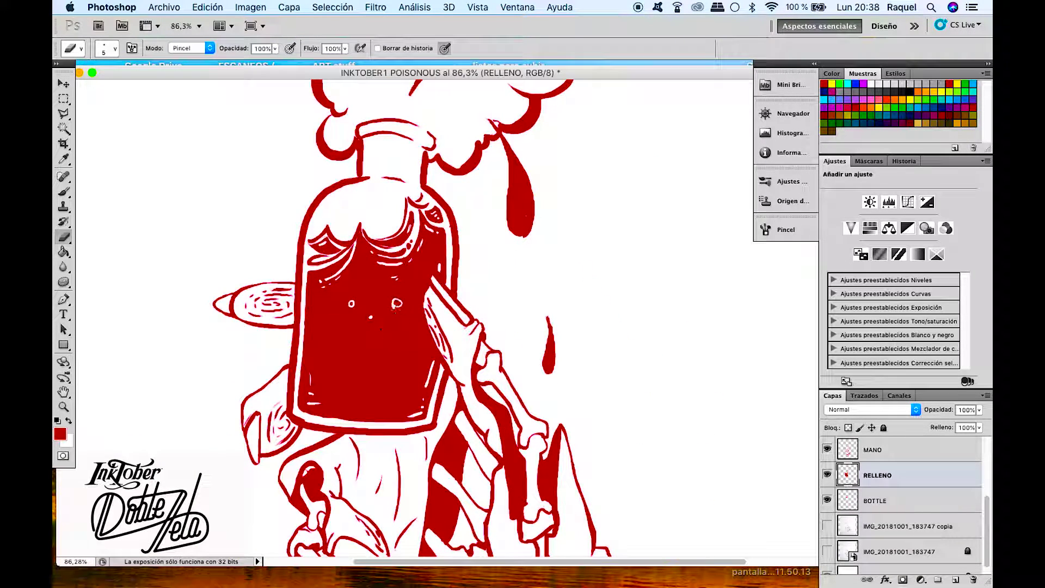
# Erase white bubble rings and small bubble dots into the red liquid
pyautogui.moveTo(409, 292); pyautogui.dragTo(410, 290)
pyautogui.moveTo(345, 338); pyautogui.dragTo(344, 341)
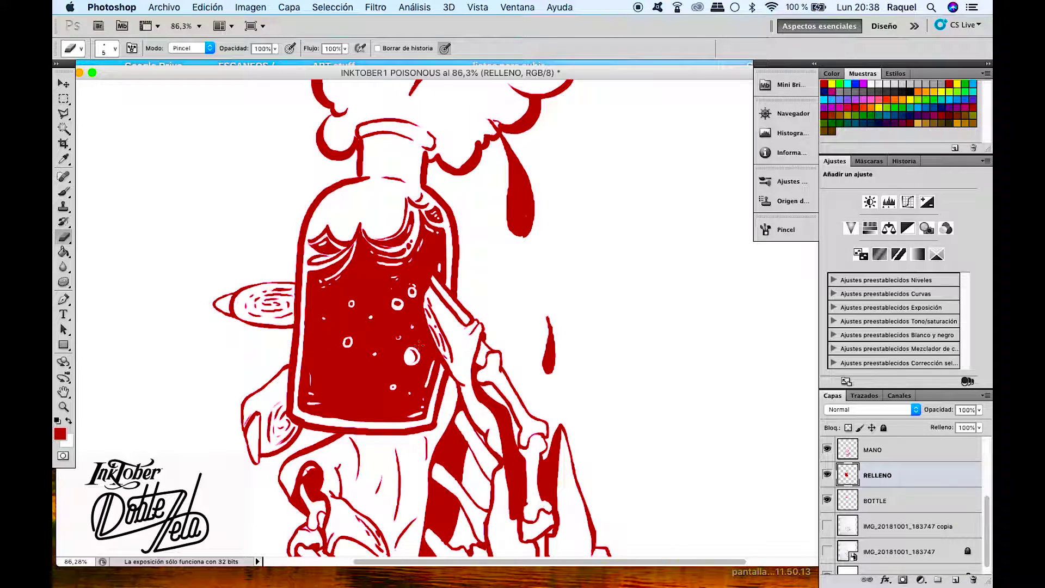
pyautogui.click(368, 275)
pyautogui.click(380, 280)
pyautogui.click(374, 287)
pyautogui.scroll(-3, 412, 292)
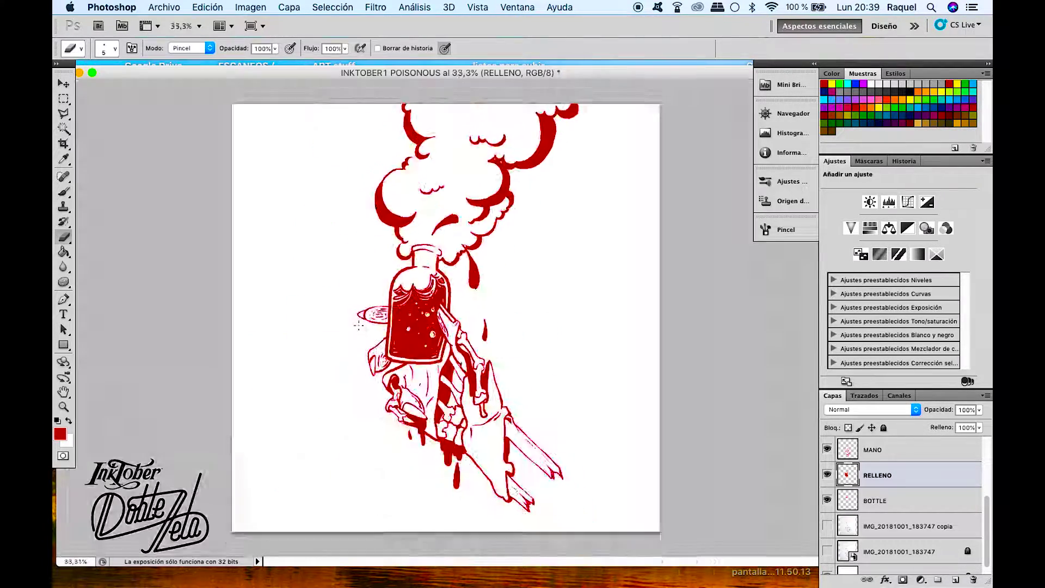
pyautogui.scroll(3, 405, 315)
pyautogui.scroll(2, 400, 348)
# Paint red over three unwanted bubble dots in the fill
pyautogui.press('b')
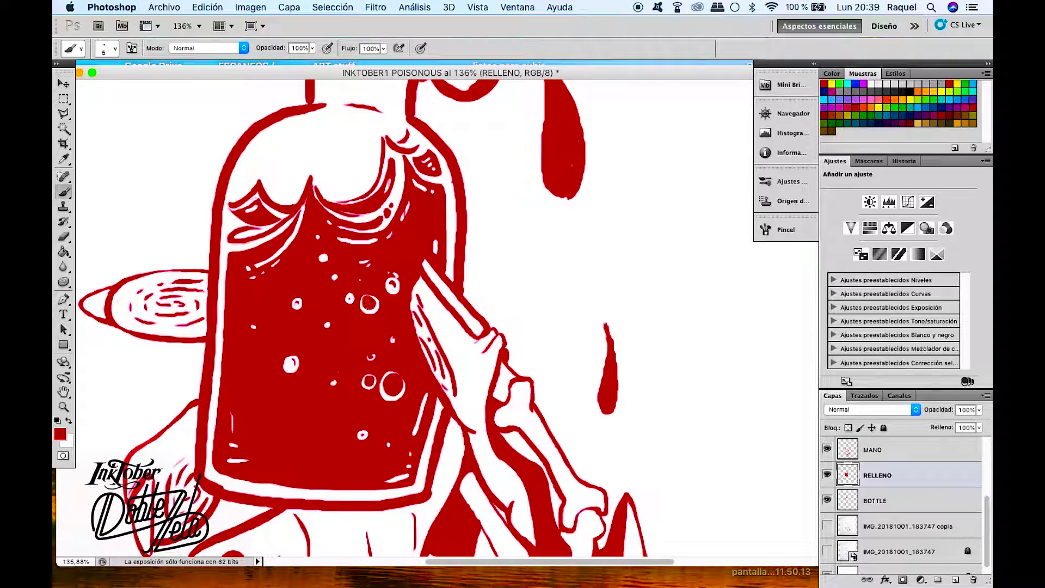
pyautogui.click(291, 363)
pyautogui.click(363, 434)
pyautogui.click(325, 257)
pyautogui.scroll(-3, 324, 257)
pyautogui.press('e')
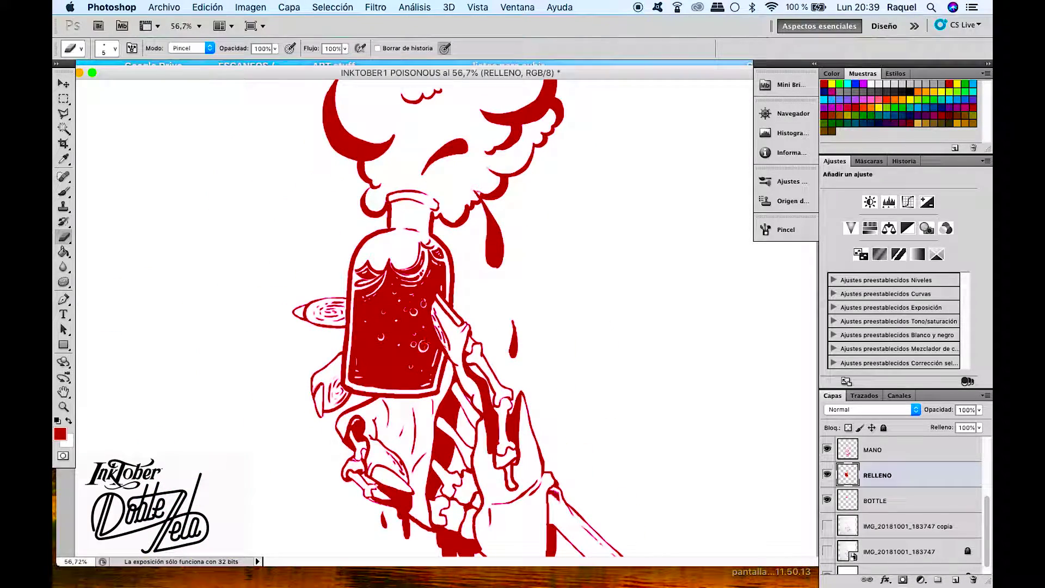
pyautogui.scroll(2, 411, 369)
pyautogui.press('b')
pyautogui.scroll(-3, 411, 369)
pyautogui.scroll(3, 381, 316)
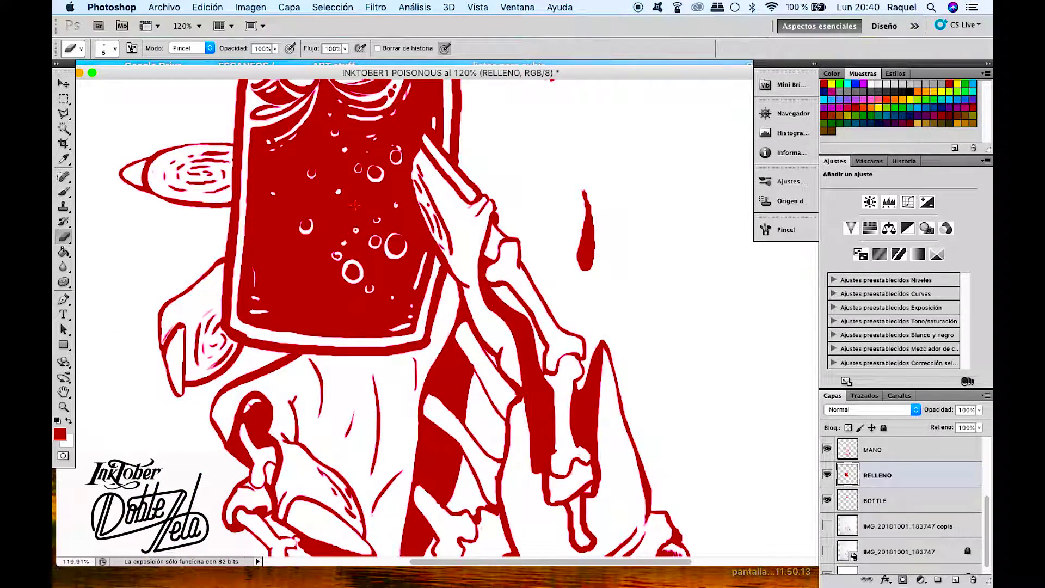
pyautogui.scroll(-3, 356, 208)
pyautogui.scroll(2, 349, 185)
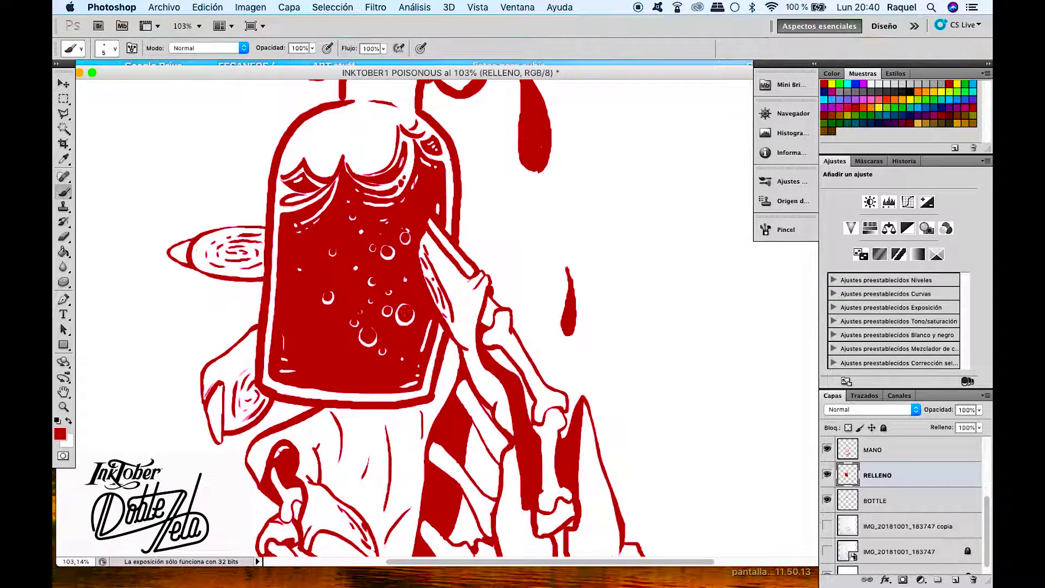
# Add a new empty layer, Capa 4, above MANO
pyautogui.press('e')
pyautogui.press('b')
pyautogui.scroll(-2, 380, 161)
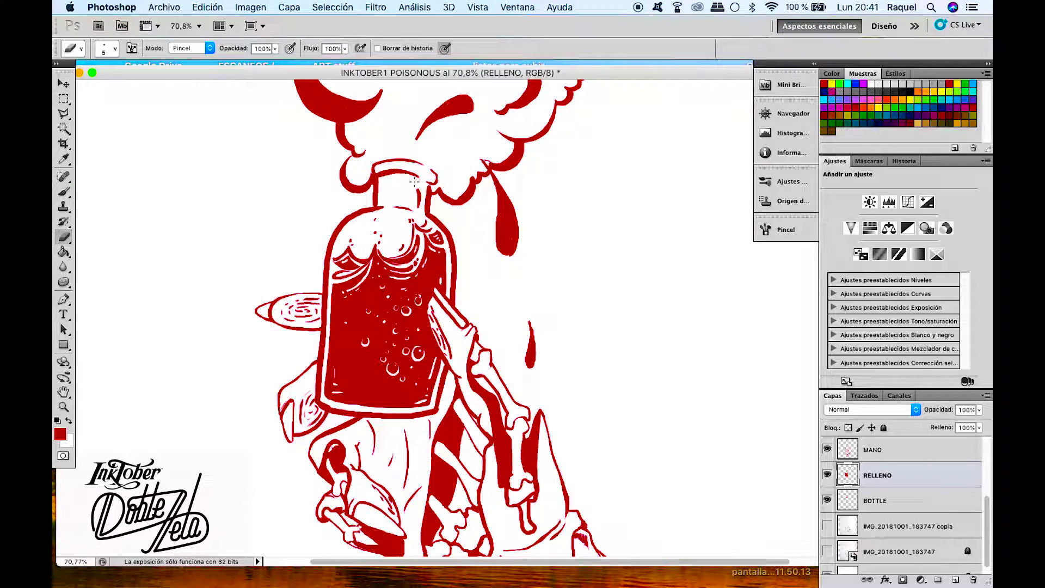
pyautogui.press('e')
pyautogui.scroll(-2, 506, 223)
pyautogui.scroll(-2, 506, 223)
pyautogui.hotkey('ctrl', 'shift', 'alt', 'n')
# Paint a short red stroke on Capa 4, then fit the whole drawing in view
pyautogui.press('b')
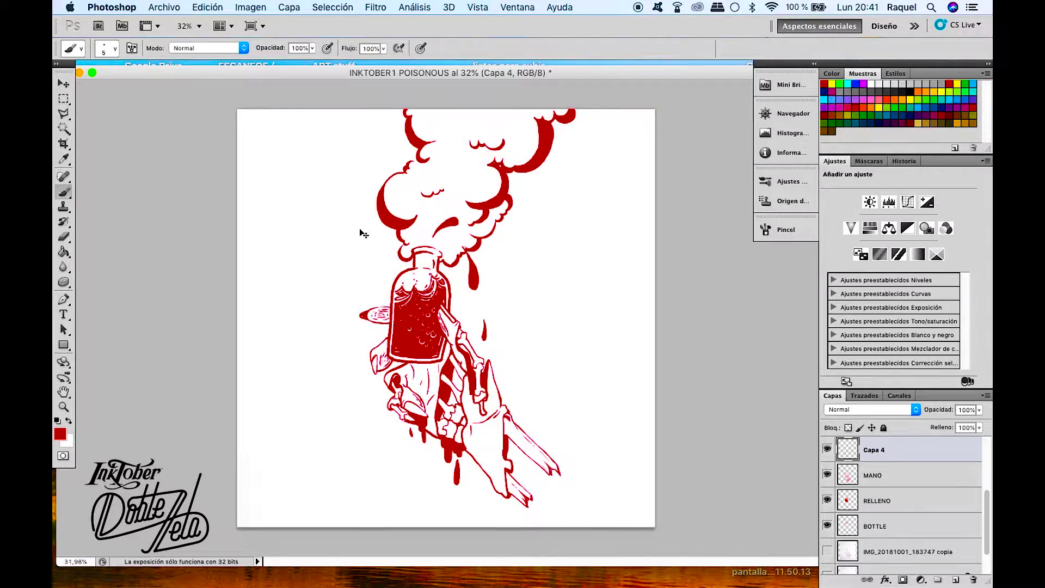
pyautogui.scroll(3, 361, 231)
pyautogui.scroll(-5, 372, 338)
pyautogui.moveTo(353, 343); pyautogui.dragTo(372, 338)
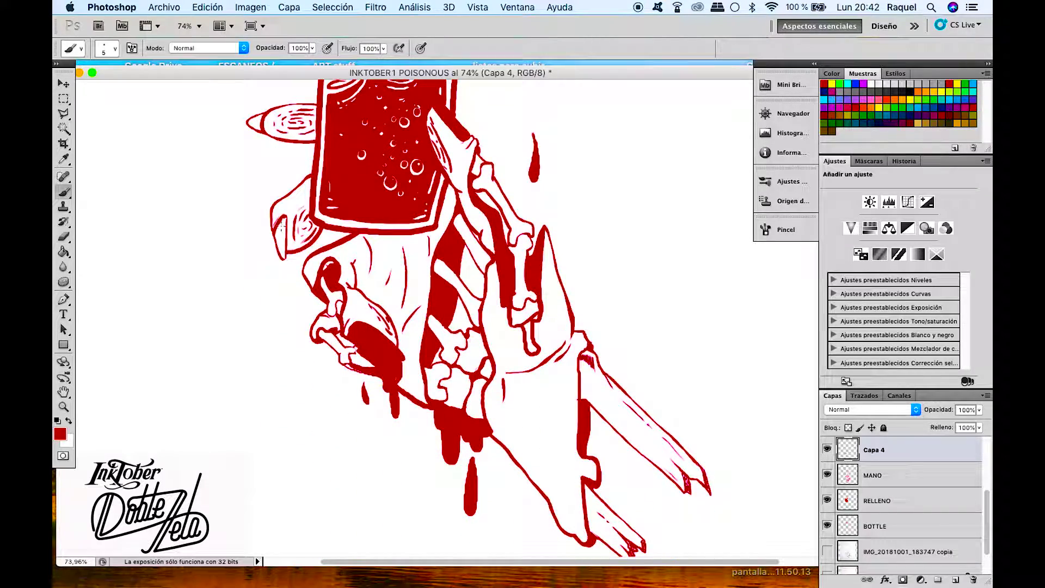
pyautogui.hotkey('ctrl', '0')
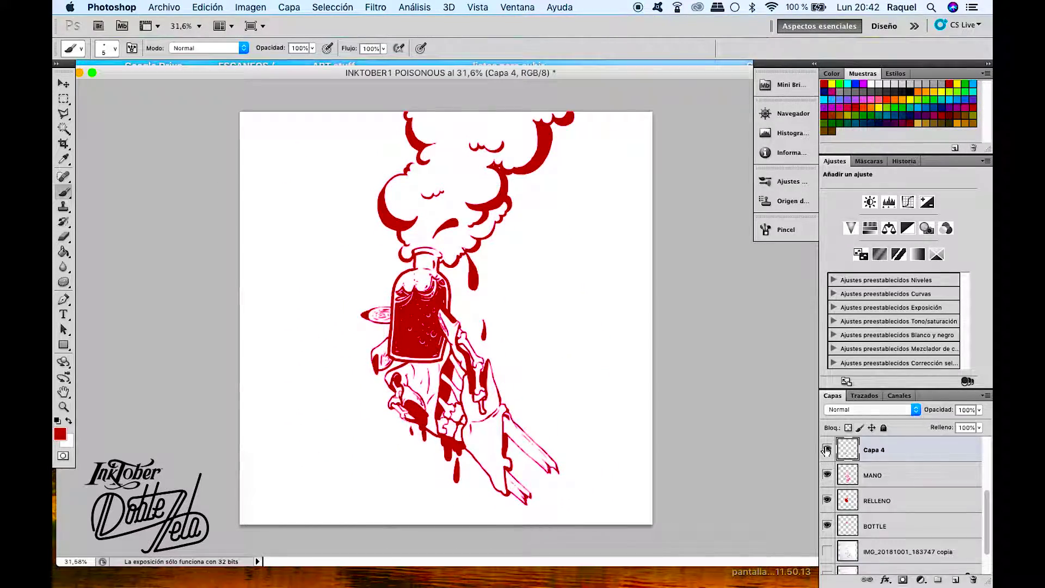
# Zoom around the drawing and open, then dismiss, the brush preset choices
pyautogui.press('e')
pyautogui.scroll(5, 468, 281)
pyautogui.scroll(-5, 468, 281)
pyautogui.scroll(5, 468, 281)
pyautogui.scroll(-5, 468, 281)
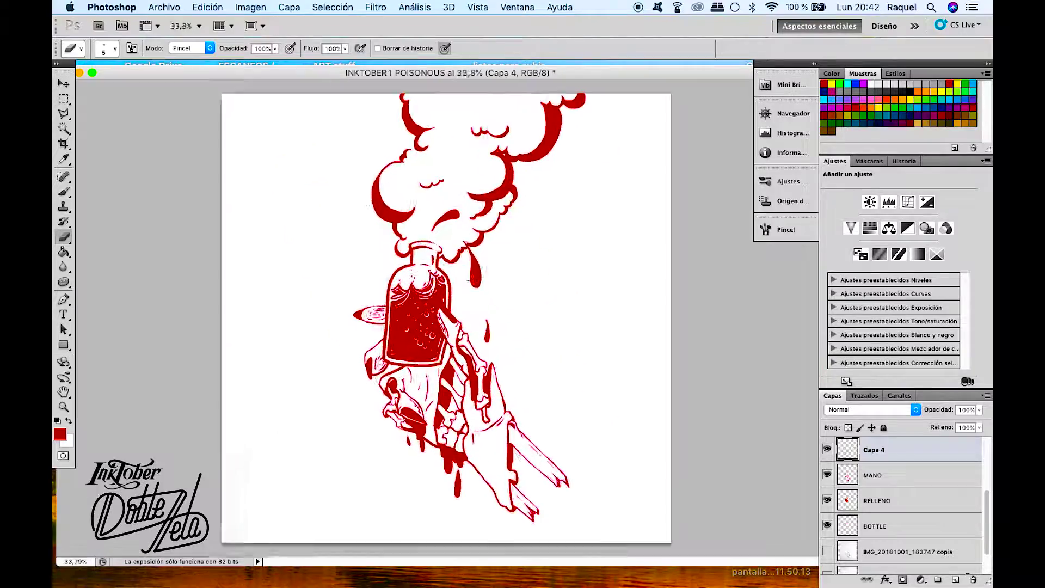
pyautogui.scroll(5, 468, 280)
pyautogui.scroll(-5, 468, 281)
pyautogui.scroll(5, 381, 315)
pyautogui.press('b')
pyautogui.rightClick(375, 319)
pyautogui.press('Escape')
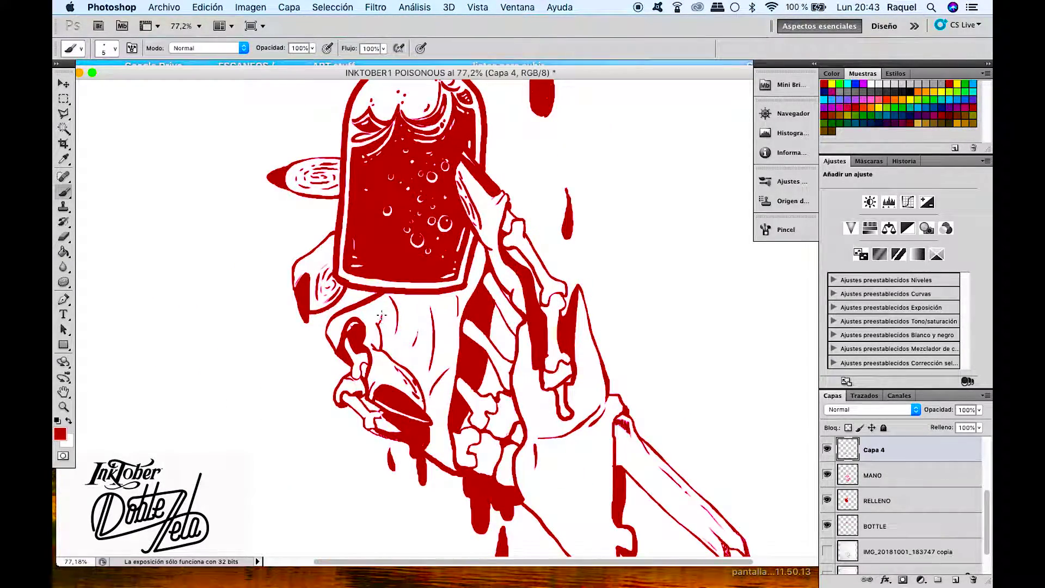
# Switch the working layer from MANO to Capa 1
pyautogui.scroll(-2, 490, 375)
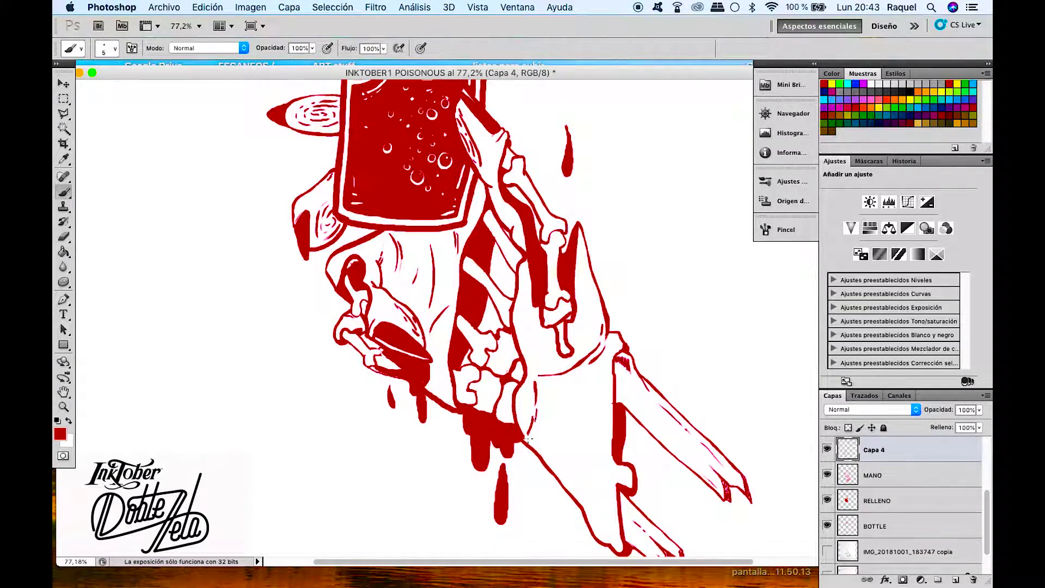
pyautogui.scroll(-3, 604, 465)
pyautogui.click(871, 475)
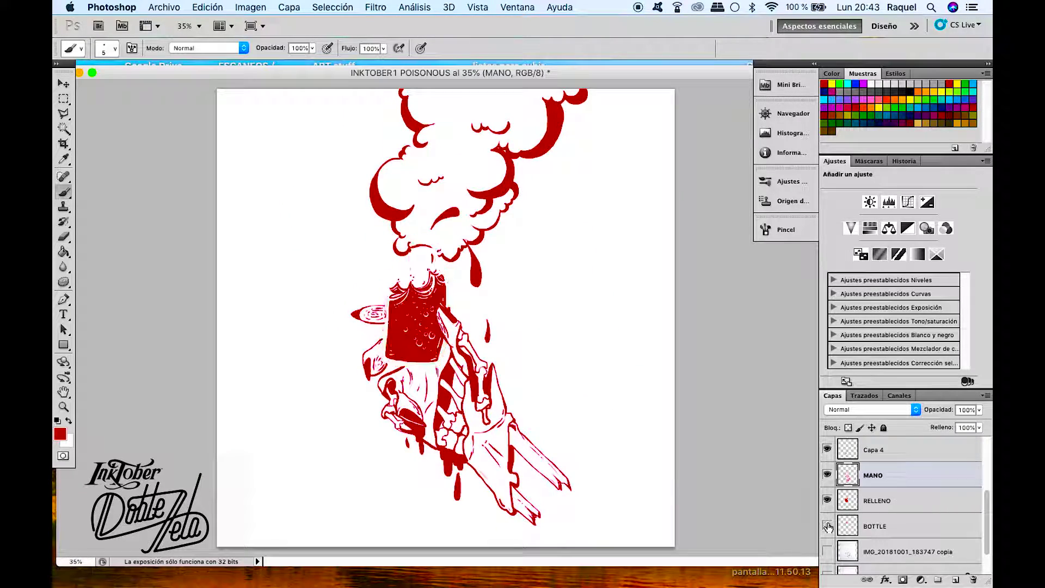
pyautogui.scroll(3, 849, 476)
pyautogui.click(871, 475)
pyautogui.scroll(-3, 898, 489)
# Paint red along the knife blade's edge, alternating Brush and Eraser for corrections
pyautogui.press('e')
pyautogui.scroll(5, 563, 382)
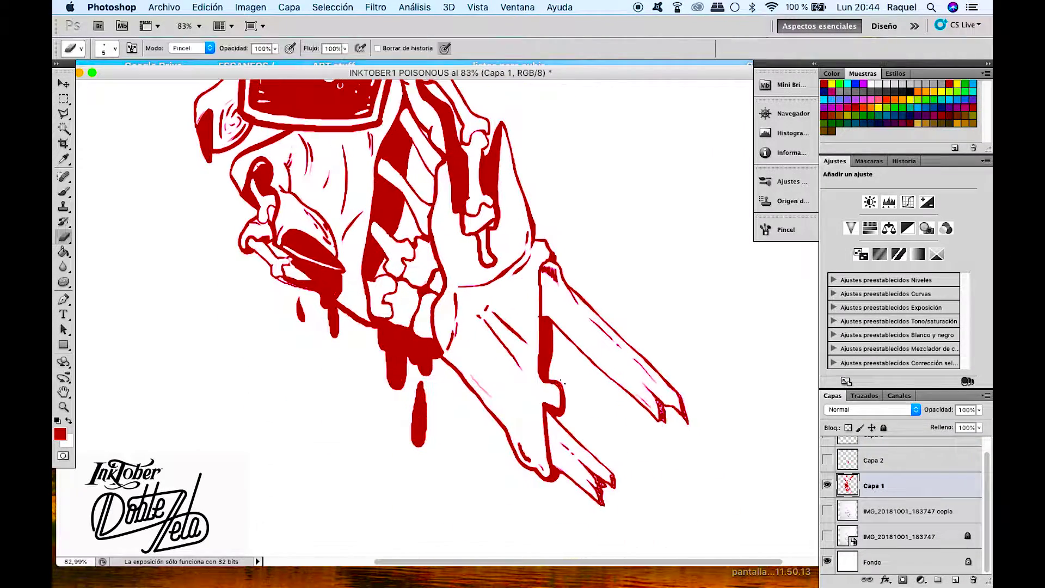
pyautogui.press('b')
pyautogui.moveTo(555, 405)
pyautogui.mouseDown()
pyautogui.moveTo(544, 353)
pyautogui.moveTo(545, 468)
pyautogui.mouseUp()
pyautogui.press('e')
pyautogui.press('b')
pyautogui.press('e')
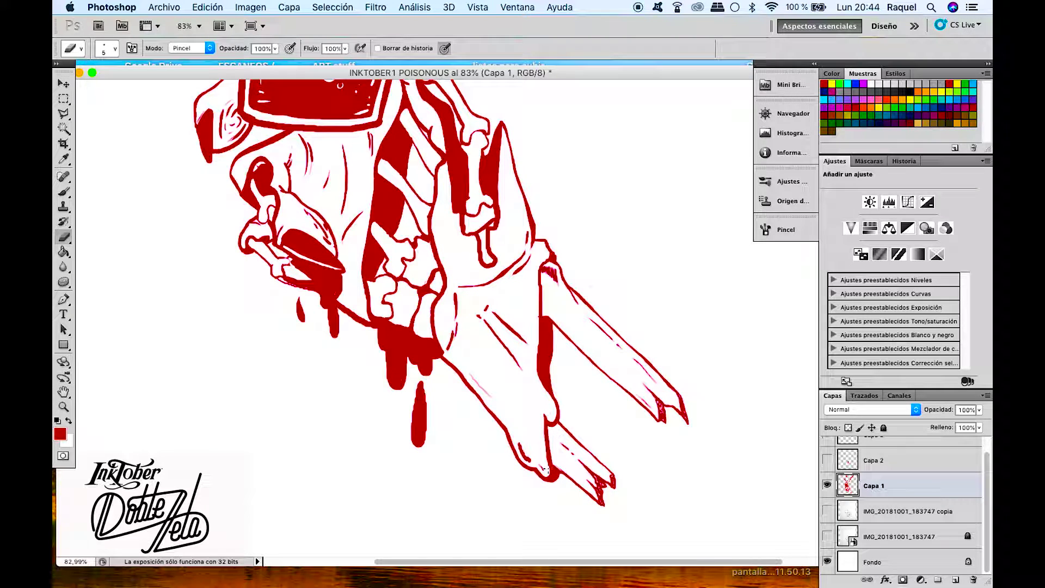
pyautogui.press('b')
pyautogui.press('e')
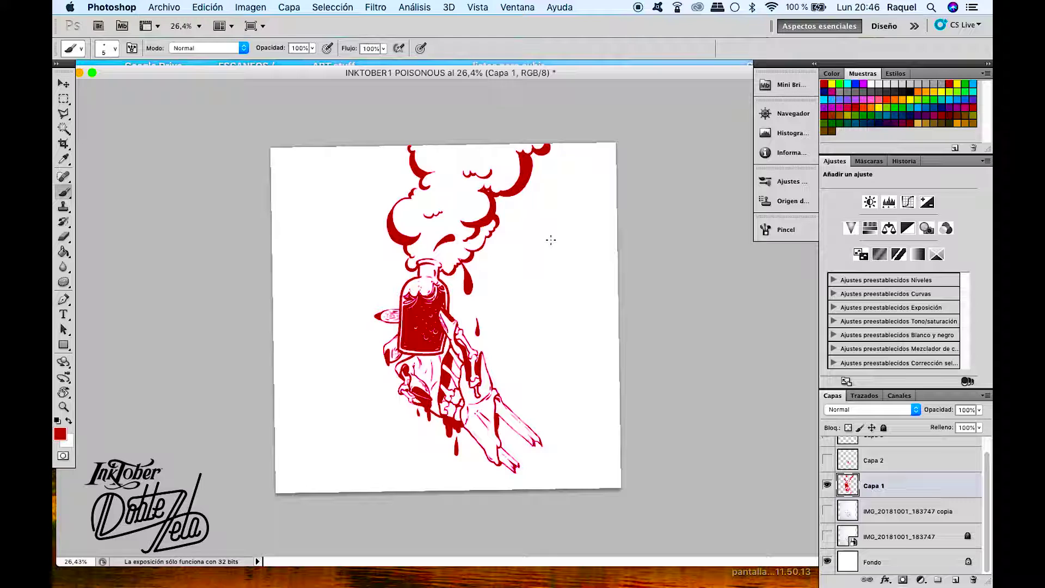
# Fill the Fondo background layer with blue using the Paint Bucket
pyautogui.click(870, 562)
pyautogui.click(60, 434)
pyautogui.click(882, 178)
pyautogui.press('g')
pyautogui.click(304, 211)
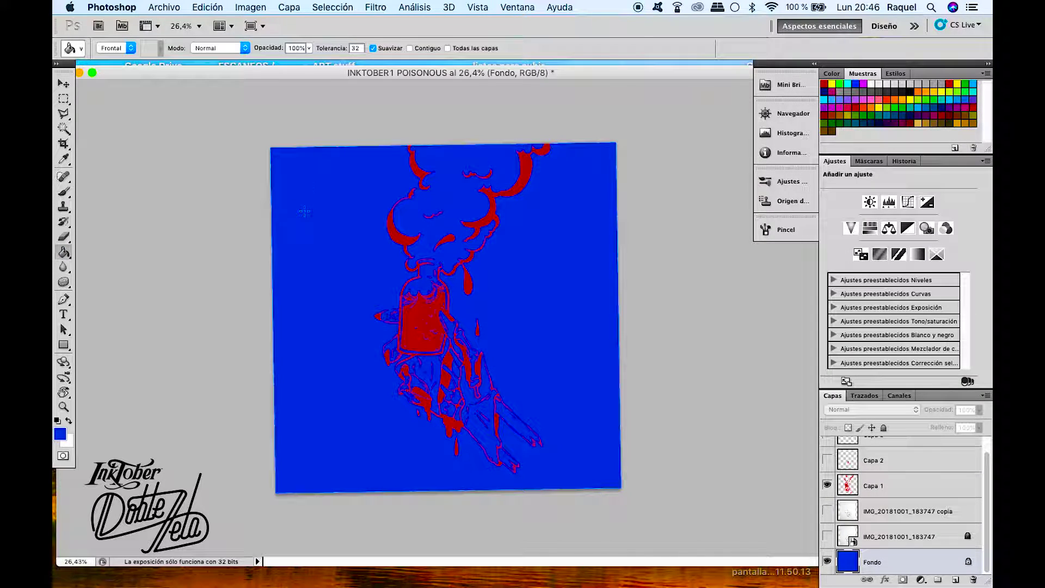
# Lighten the blue with Hue/Saturation: Saturation +19, Lightness +50
pyautogui.hotkey('ctrl', 'u')
pyautogui.moveTo(796, 354); pyautogui.dragTo(786, 353)
pyautogui.moveTo(796, 392)
pyautogui.mouseDown()
pyautogui.moveTo(781, 391)
pyautogui.moveTo(830, 392)
pyautogui.mouseUp()
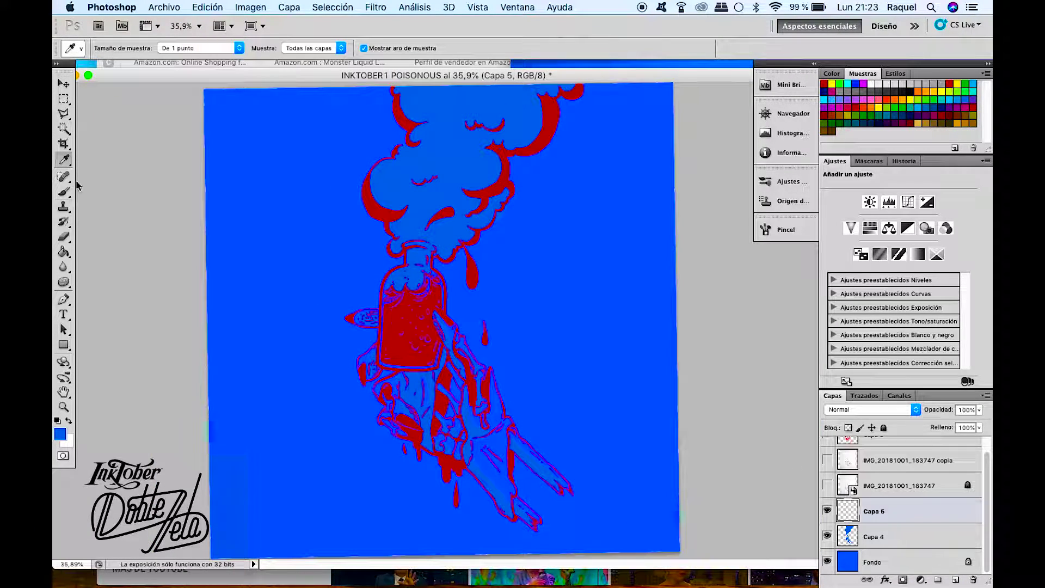
# Create a text box and type CHEERS in Breakfast DEMO at 60 pt
pyautogui.press('t')
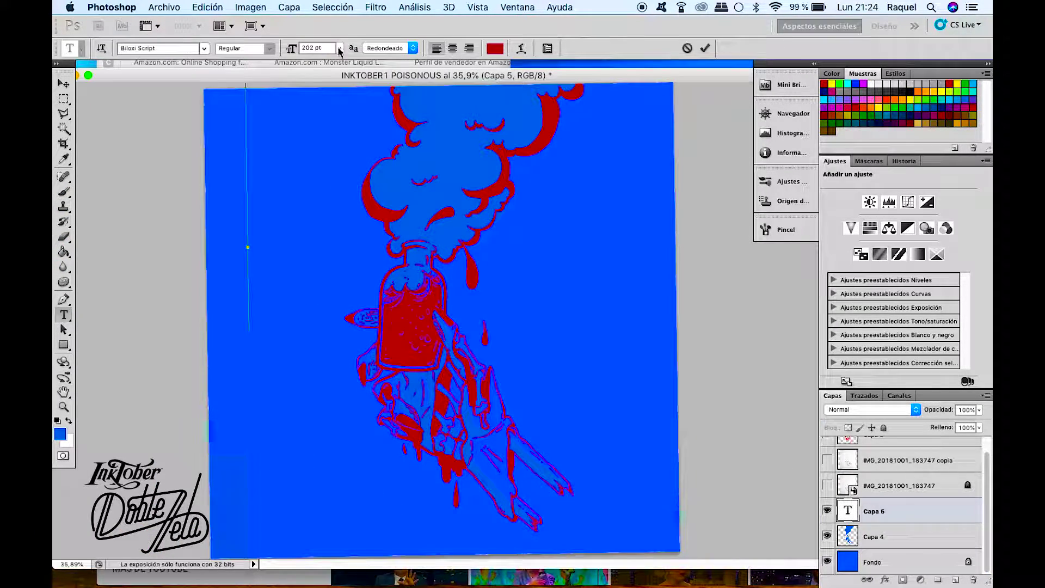
pyautogui.moveTo(241, 195); pyautogui.dragTo(555, 384)
pyautogui.click(339, 48)
pyautogui.click(323, 166)
pyautogui.click(204, 48)
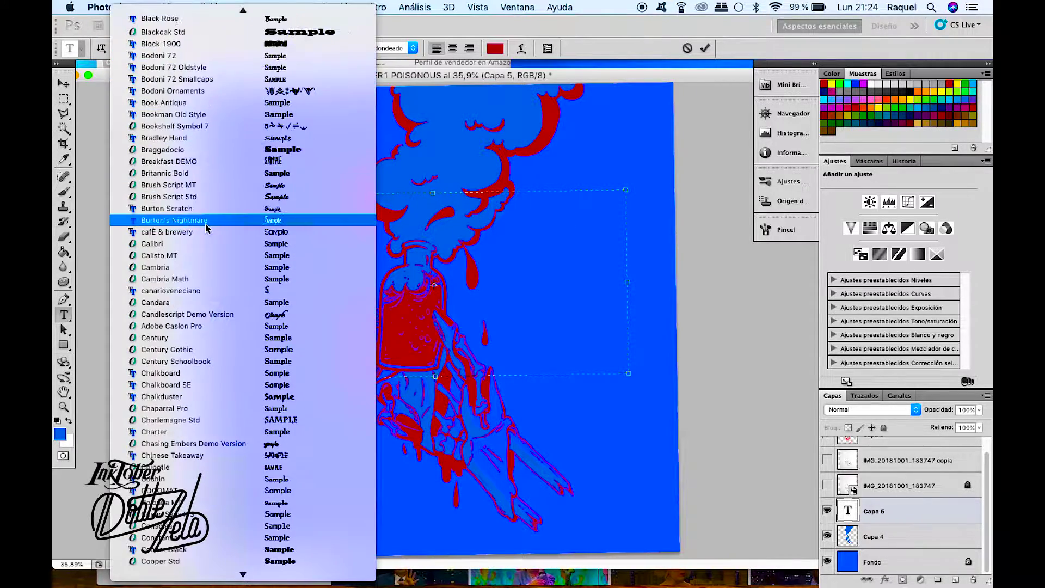
pyautogui.click(217, 223)
pyautogui.write('CHEERS')
# Make CHEERS red, commit and scale it up, then set red as the brush colour
pyautogui.click(495, 48)
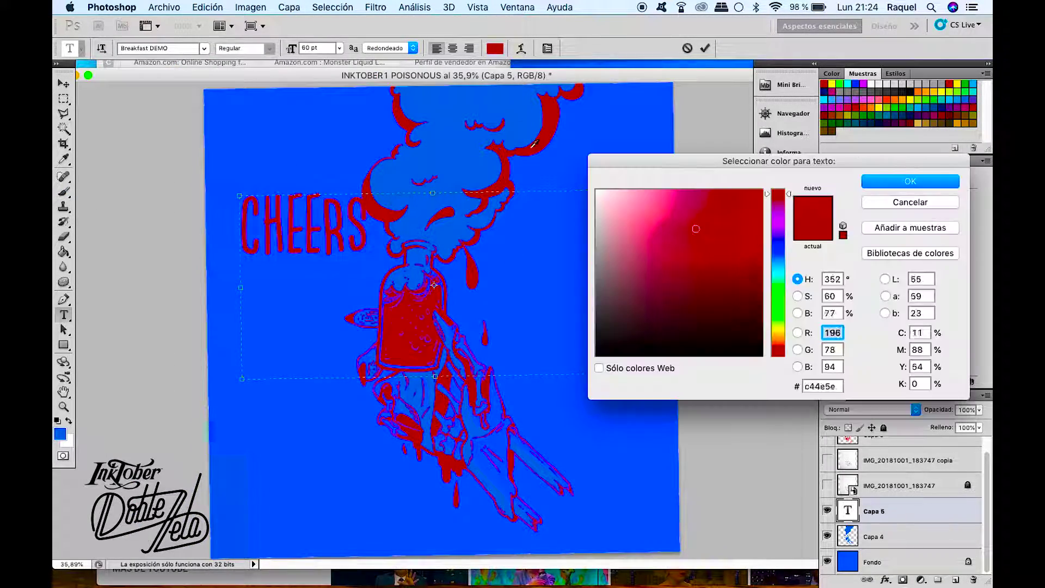
pyautogui.click(909, 177)
pyautogui.press('super+a')
pyautogui.click(339, 48)
pyautogui.press('Return')
pyautogui.hotkey('ctrl', 't')
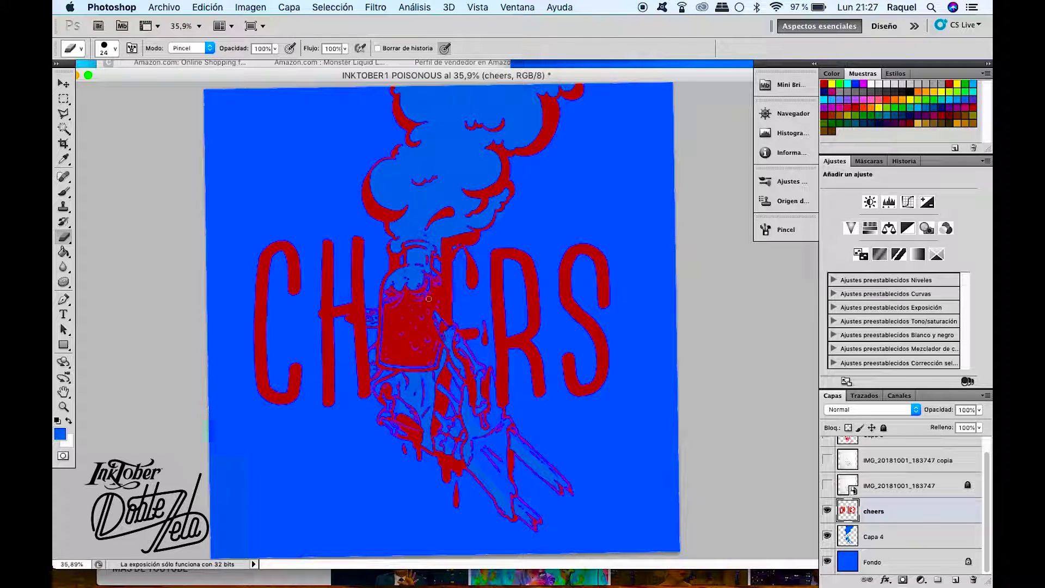
pyautogui.press('b')
pyautogui.keyDown('alt'); pyautogui.click(359, 319); pyautogui.keyUp('alt')
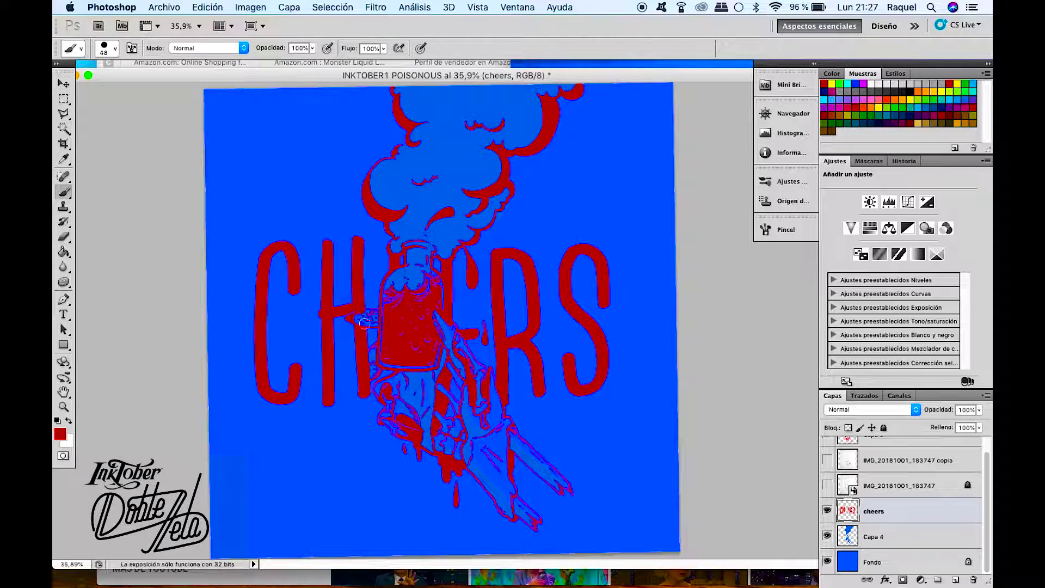
pyautogui.press('e')
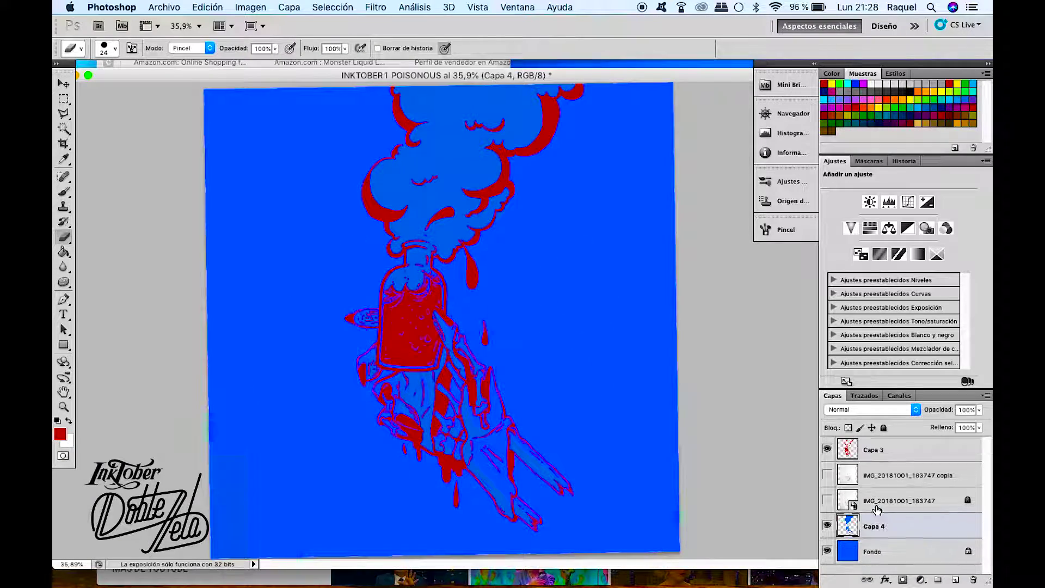
# Dismiss the font error and set CHEERS in Couture Bold at a larger size
pyautogui.scroll(-5, 220, 236)
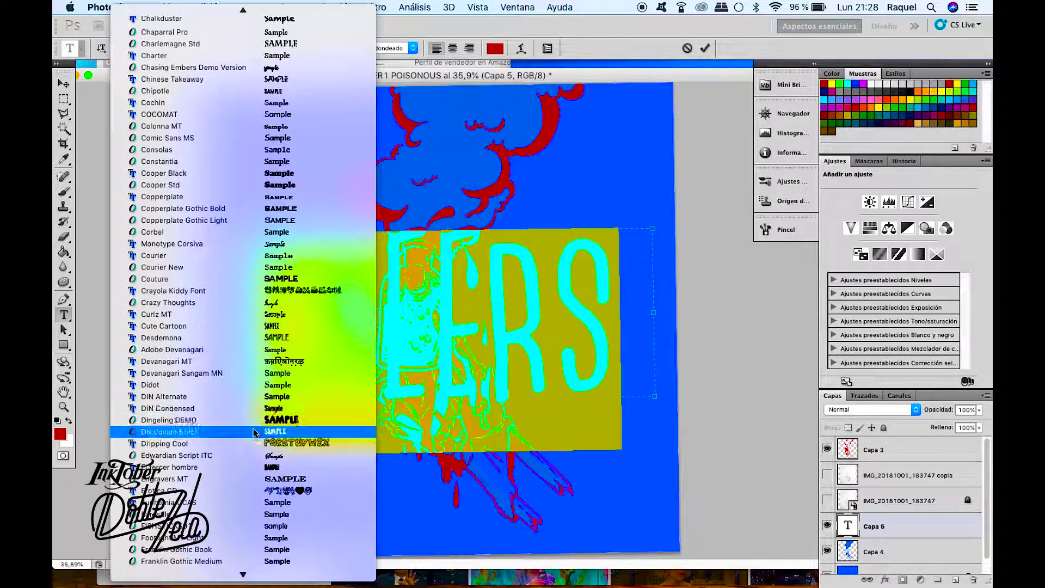
pyautogui.click(163, 433)
pyautogui.press('Return')
pyautogui.click(204, 48)
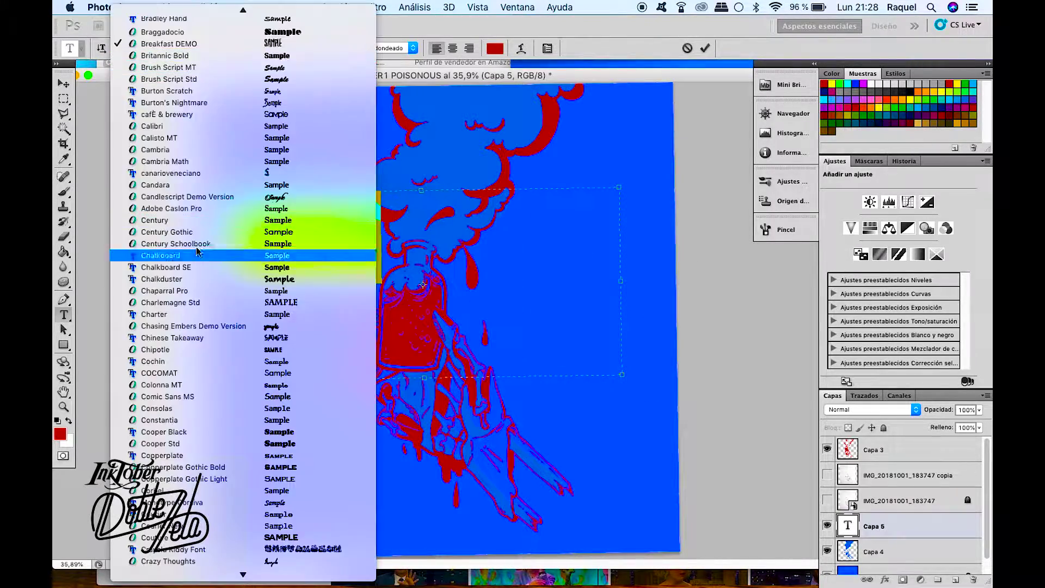
pyautogui.click(180, 243)
pyautogui.click(339, 47)
pyautogui.click(339, 121)
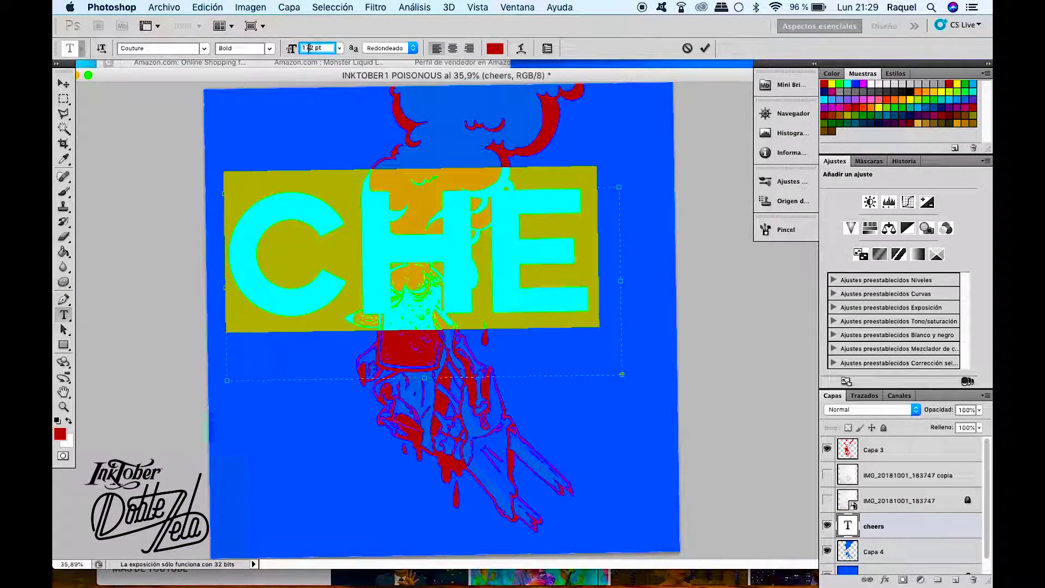
pyautogui.hotkey('ctrl', 'Return')
# Transform CHEERS and move it down to the bottom of the canvas
pyautogui.hotkey('ctrl', 't')
pyautogui.moveTo(493, 244); pyautogui.dragTo(543, 498)
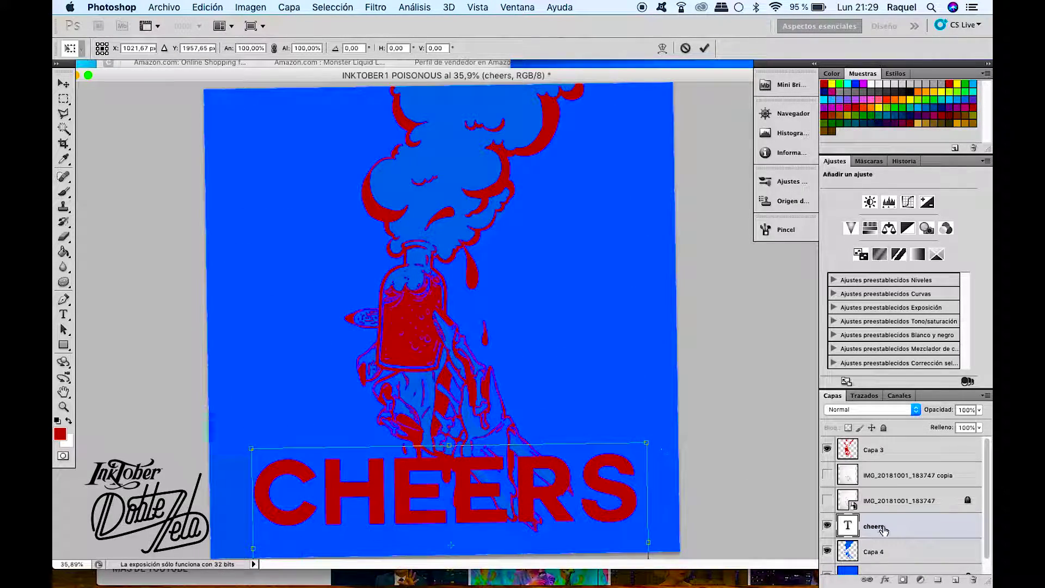
pyautogui.press('Return')
pyautogui.press('e')
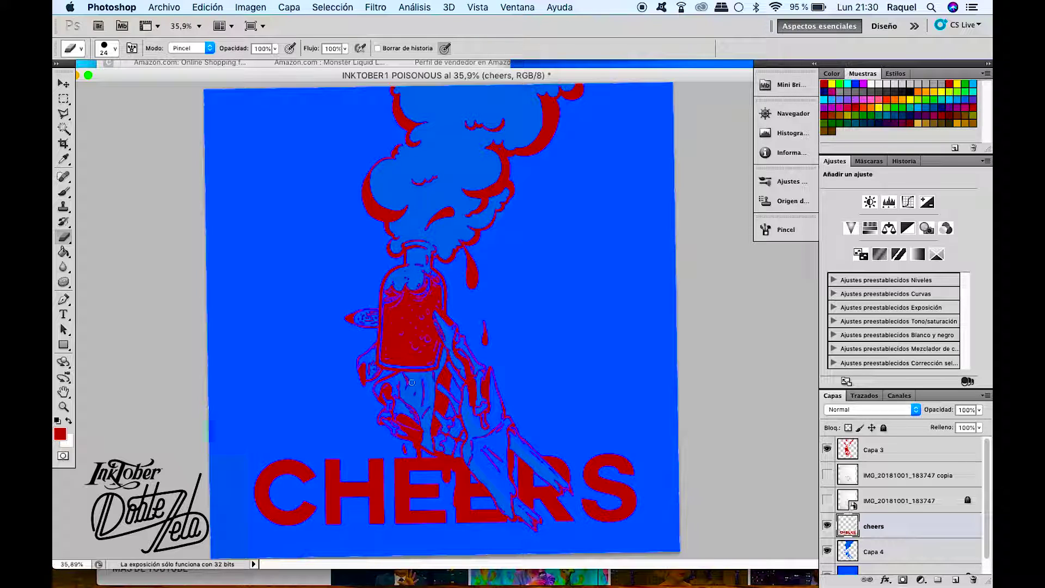
# Toggle between the Brush and Eraser tools while adjusting the zoom
pyautogui.scroll(3, 456, 457)
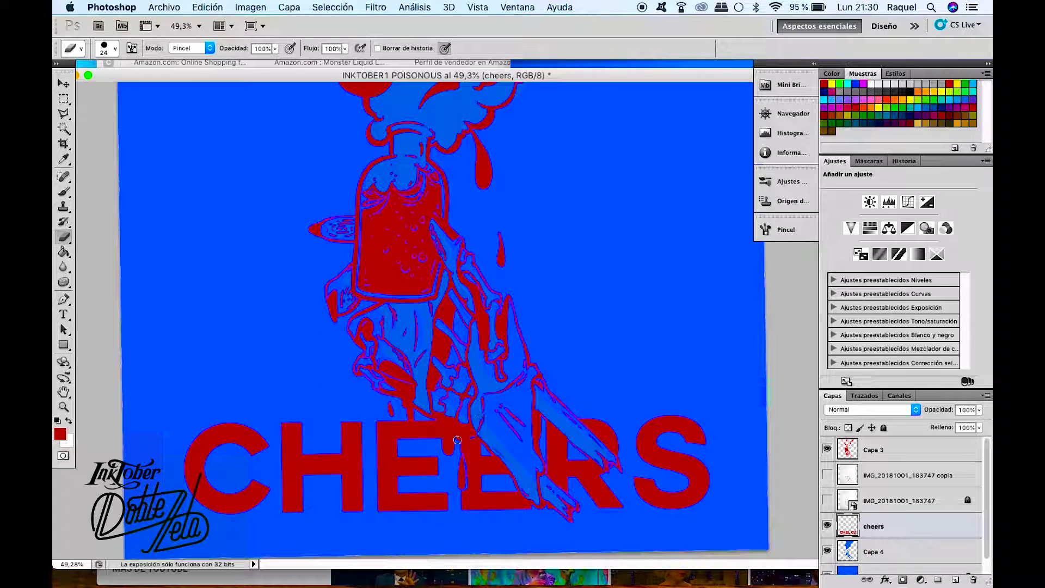
pyautogui.scroll(-3, 463, 468)
pyautogui.scroll(6, 478, 490)
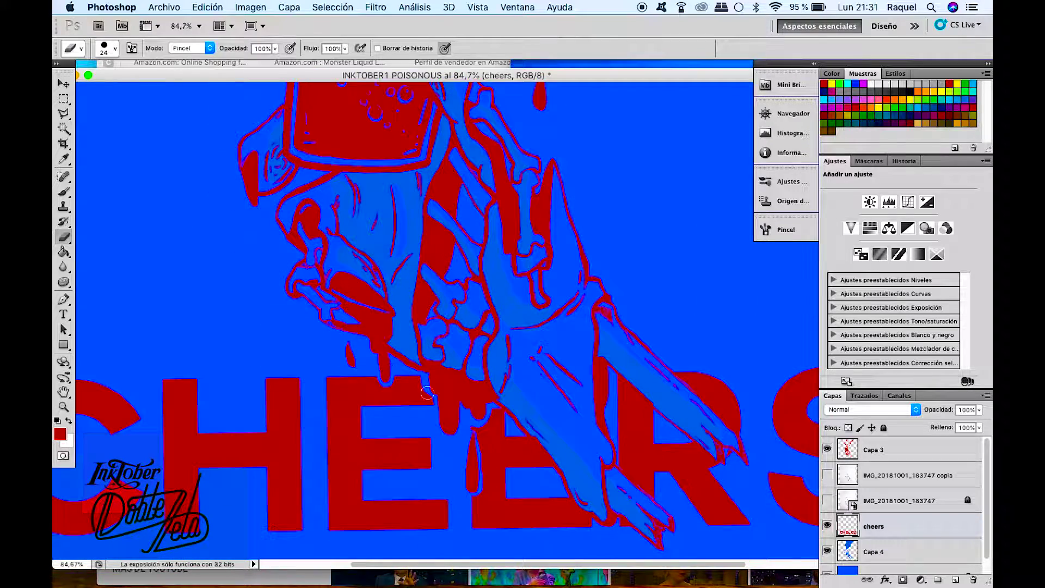
pyautogui.press('b')
pyautogui.press('e')
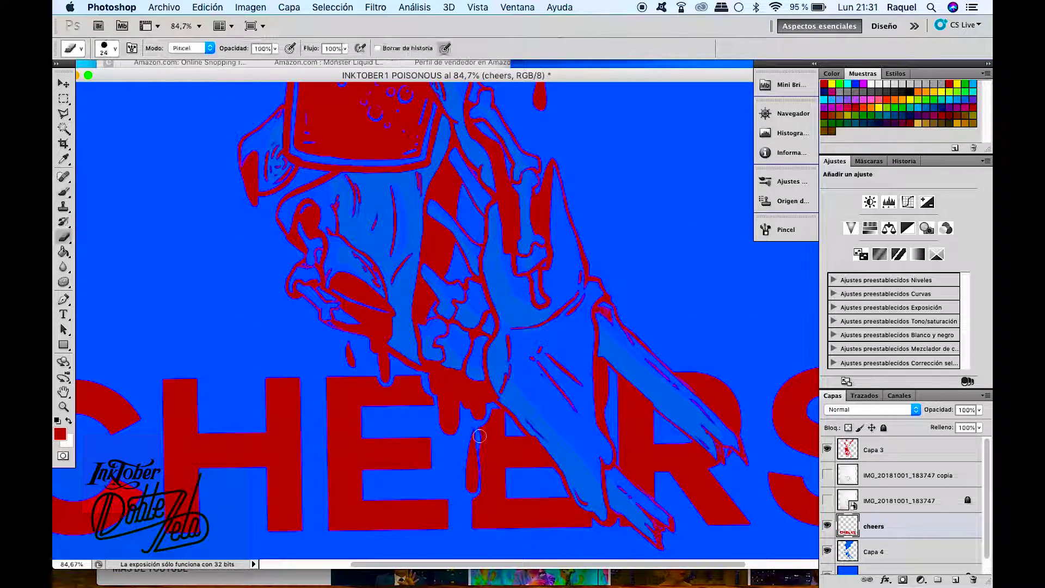
pyautogui.press('b')
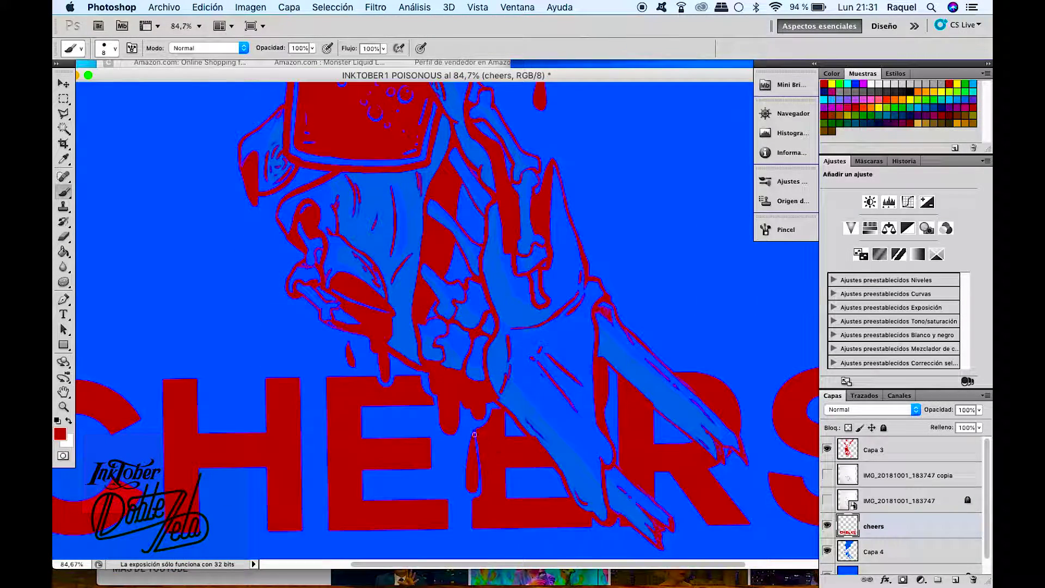
pyautogui.press('e')
# Zoom out and preview a Hue/Saturation adjustment on Capa 3 with Saturation +24, Lightness +10
pyautogui.scroll(-3, 474, 434)
pyautogui.scroll(-2, 474, 435)
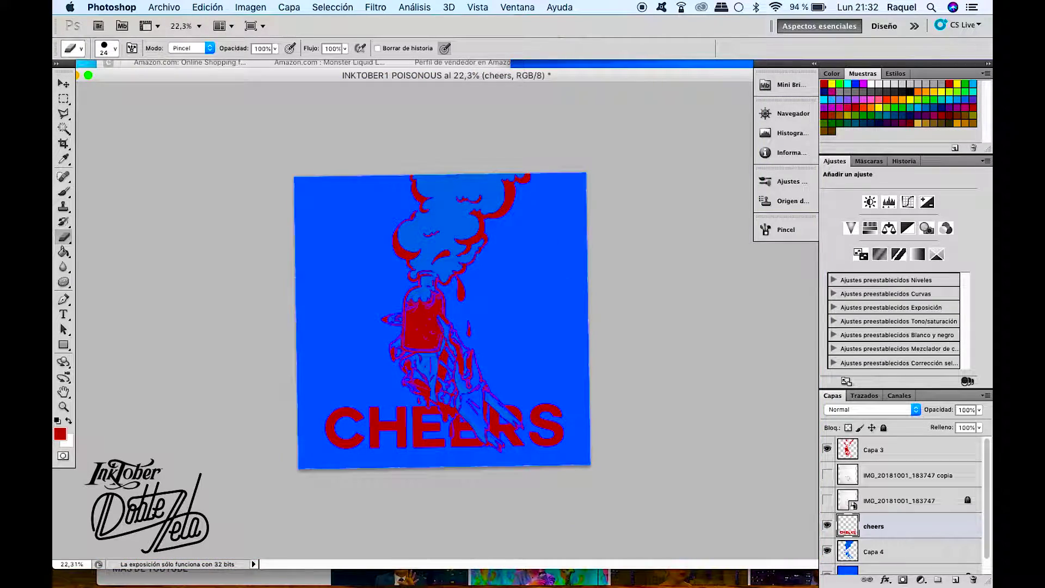
pyautogui.hotkey('ctrl', 'u')
pyautogui.moveTo(796, 353); pyautogui.dragTo(810, 357)
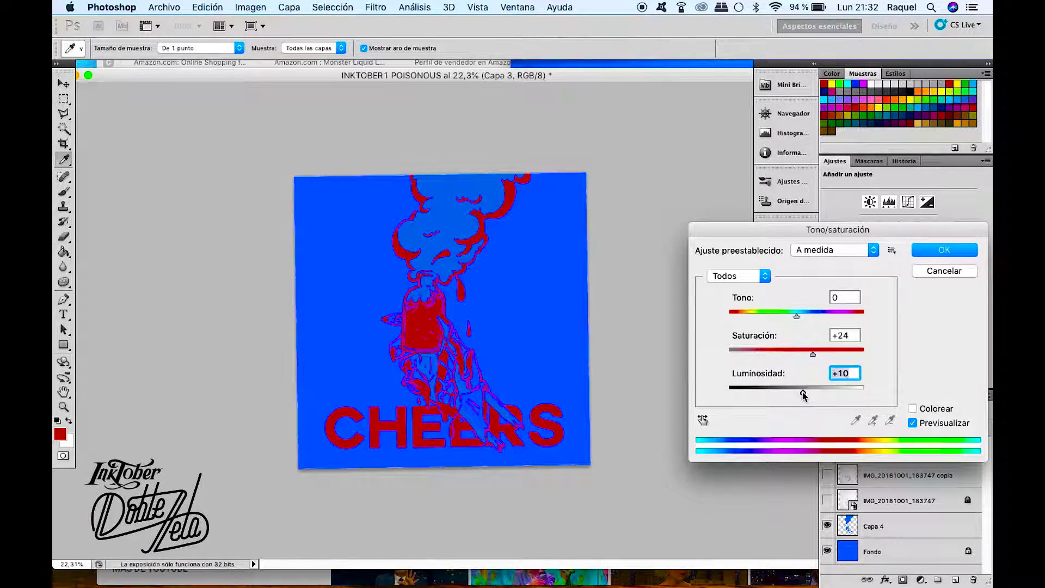
# Fine-tune and apply the red linework's Hue/Saturation, then add empty layer Capa 5 above Capa 4
pyautogui.moveTo(796, 316); pyautogui.dragTo(799, 315)
pyautogui.click(930, 256)
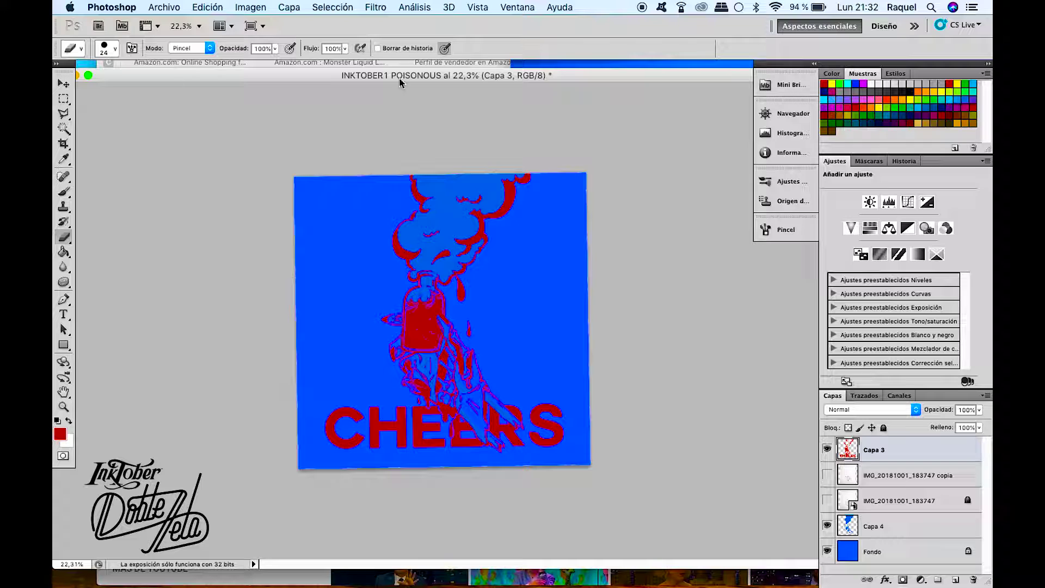
pyautogui.press('b')
pyautogui.hotkey('ctrl', 'shift', 'alt', 'n')
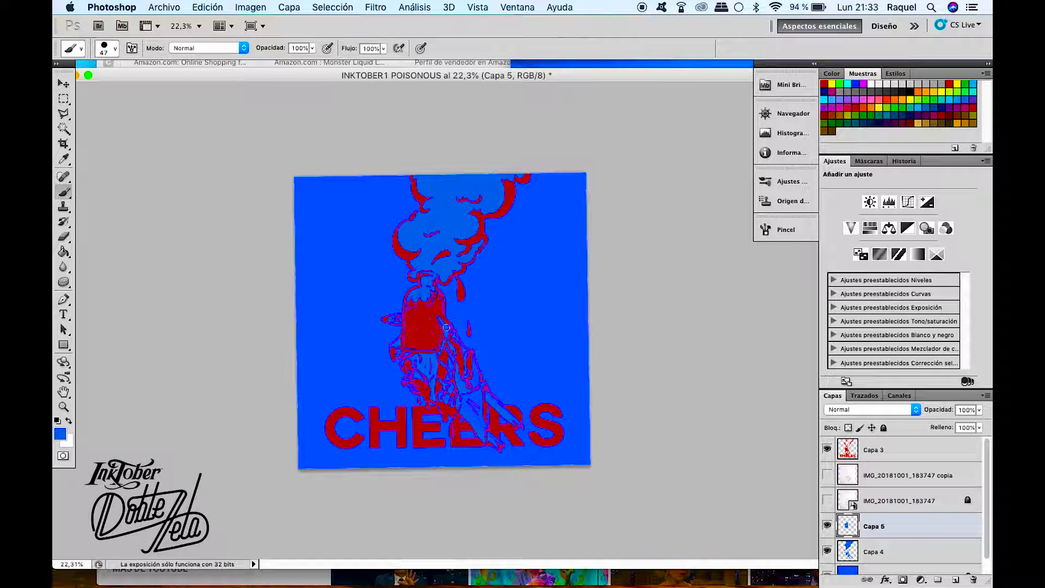
pyautogui.scroll(5, 408, 381)
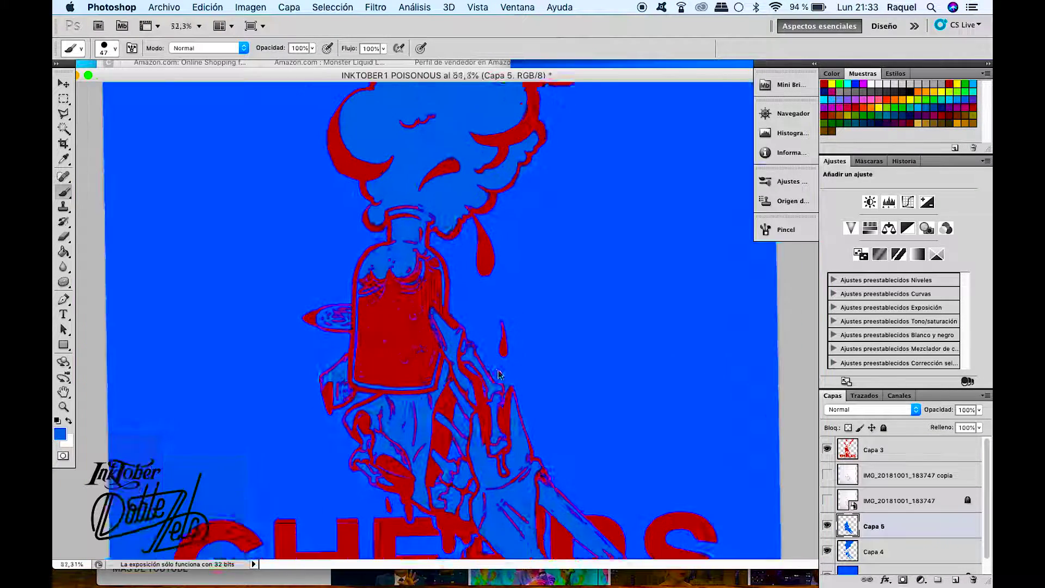
pyautogui.scroll(-2, 424, 414)
pyautogui.press('e')
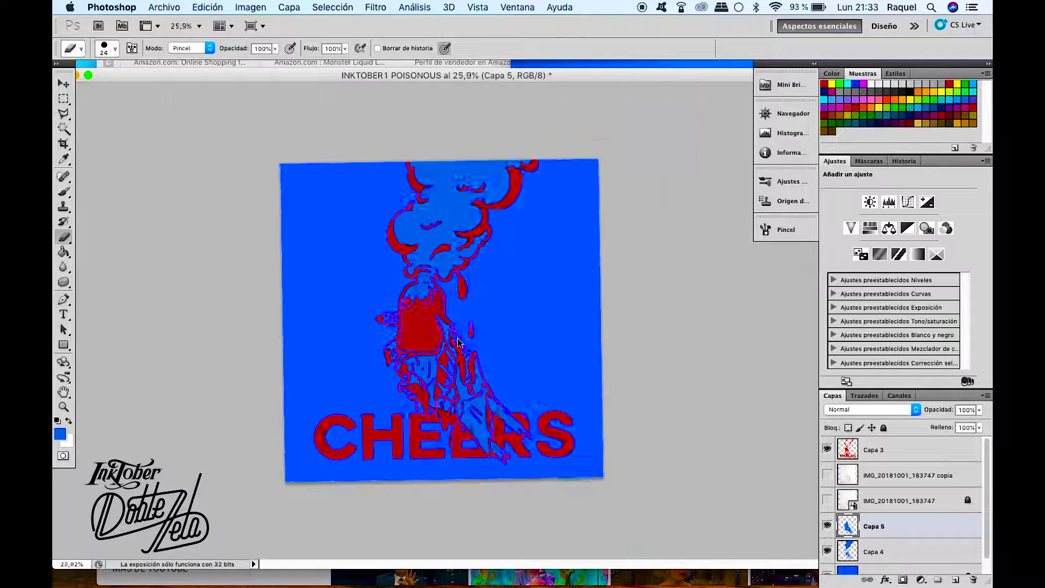